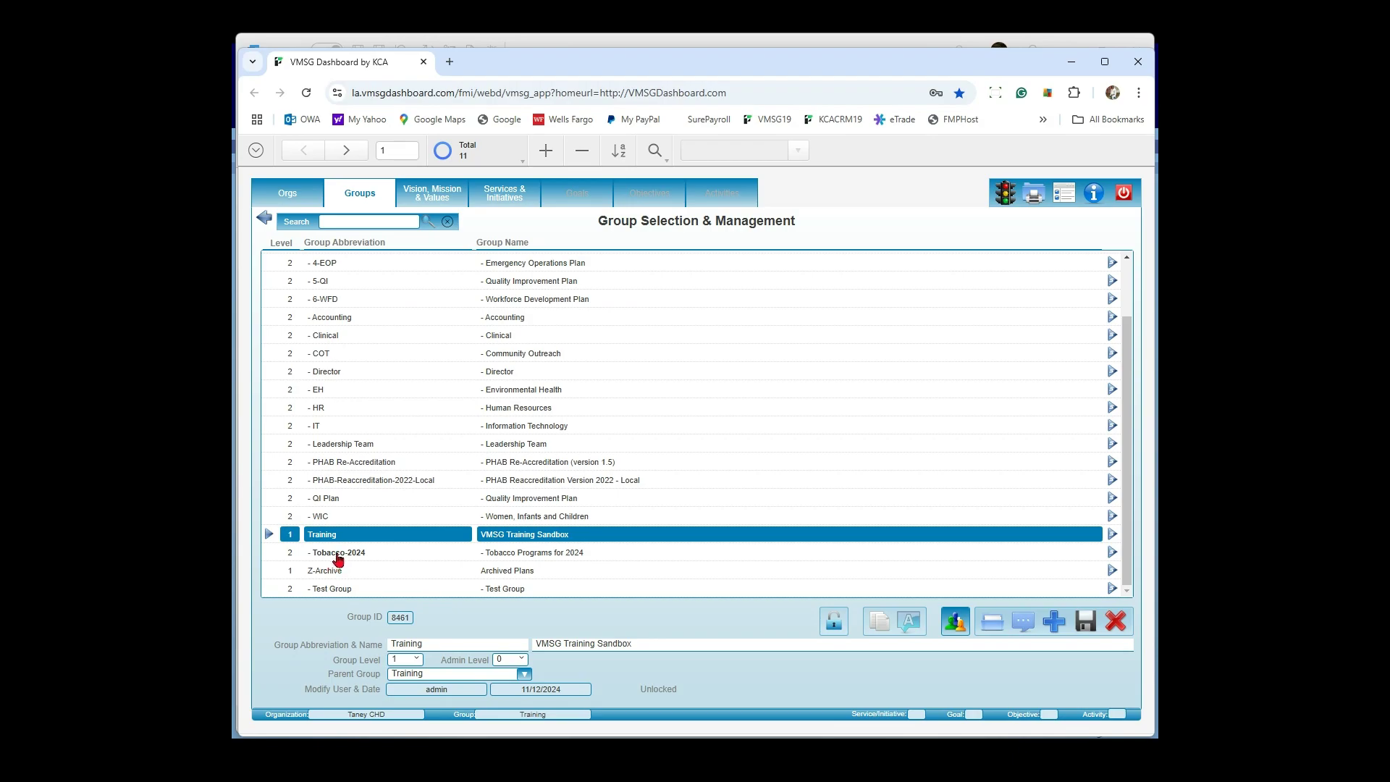
- Start a new service/initiative record for the Tobacco-2024 group
click(354, 554)
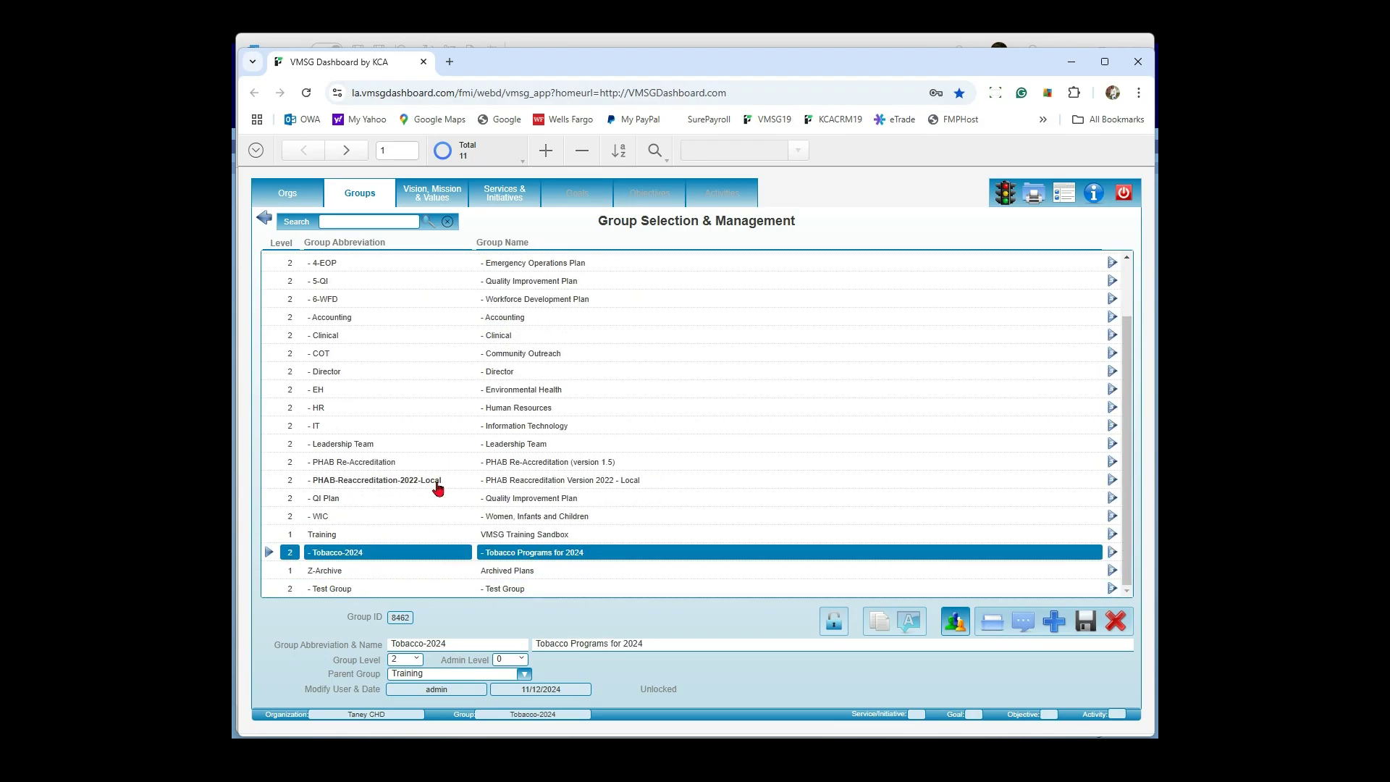
click(521, 201)
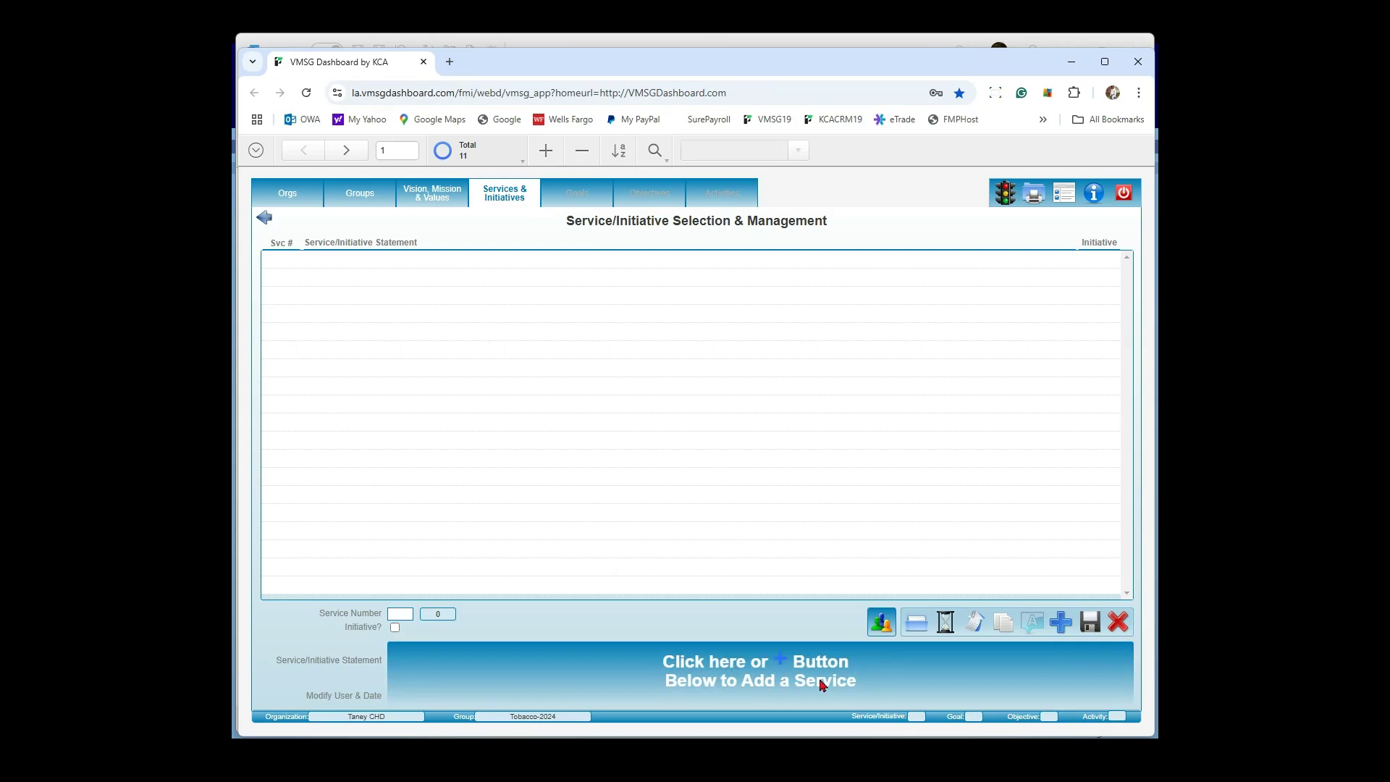
click(770, 674)
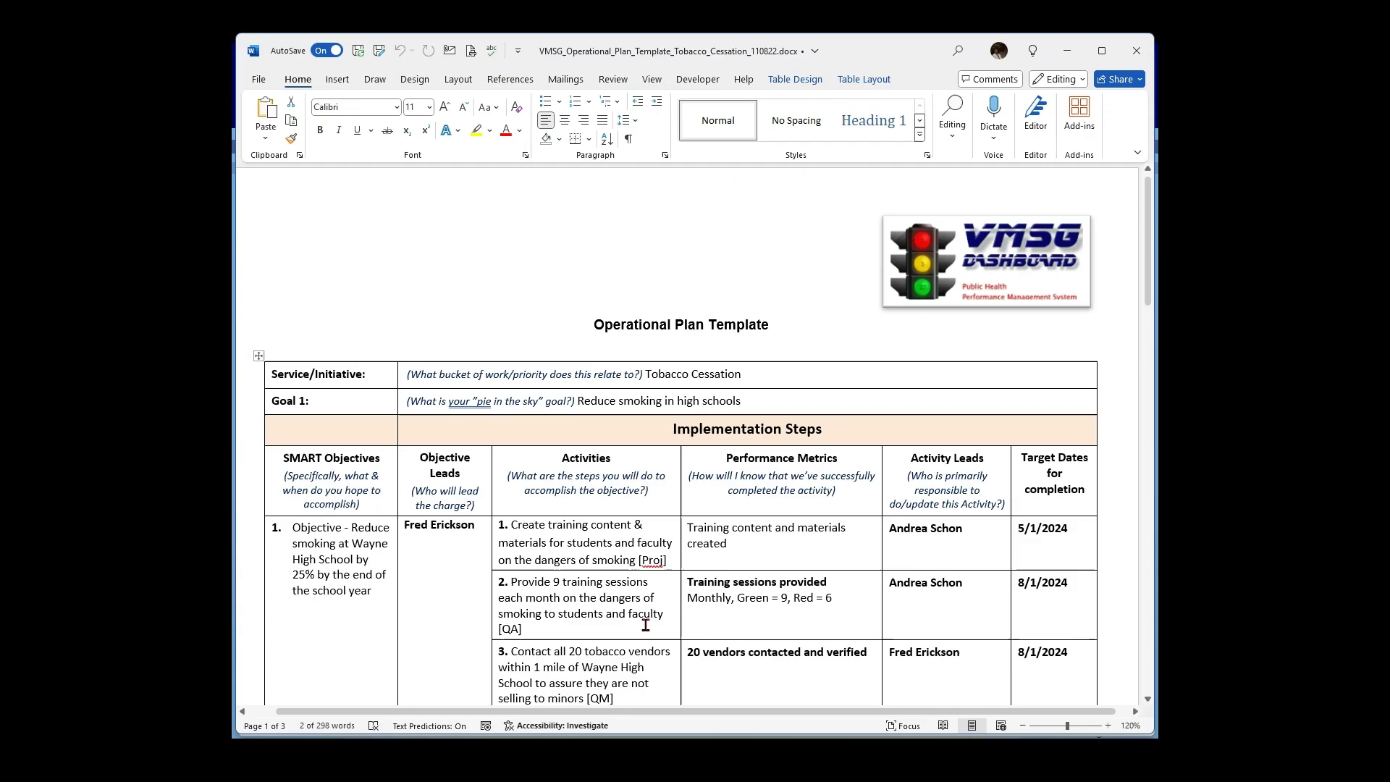
- Copy "Tobacco Cessation" from the Word operational plan into the service statement, mark it as an initiative, and save it in VMSG Dashboard
key(alt+Tab)
click(754, 372)
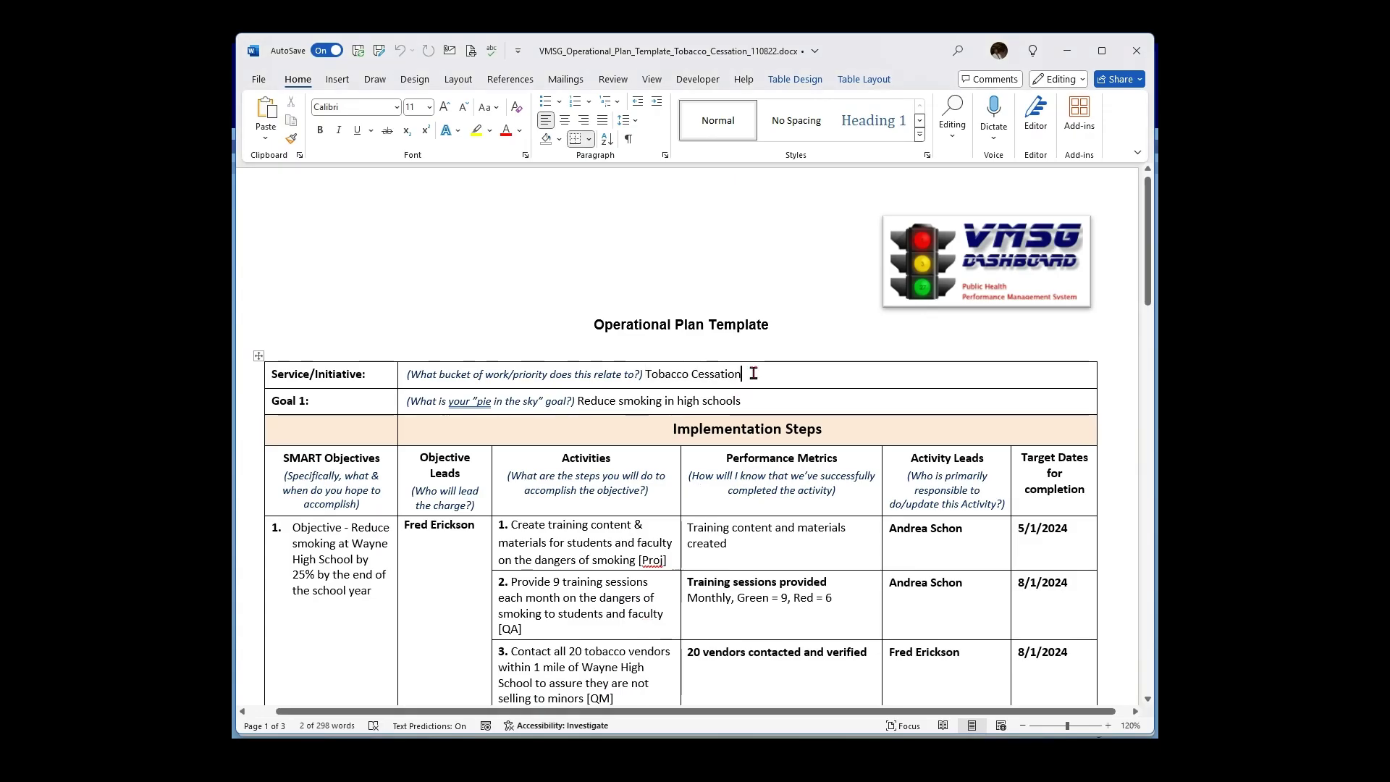
drag(730, 376, 651, 378)
key(ctrl+c)
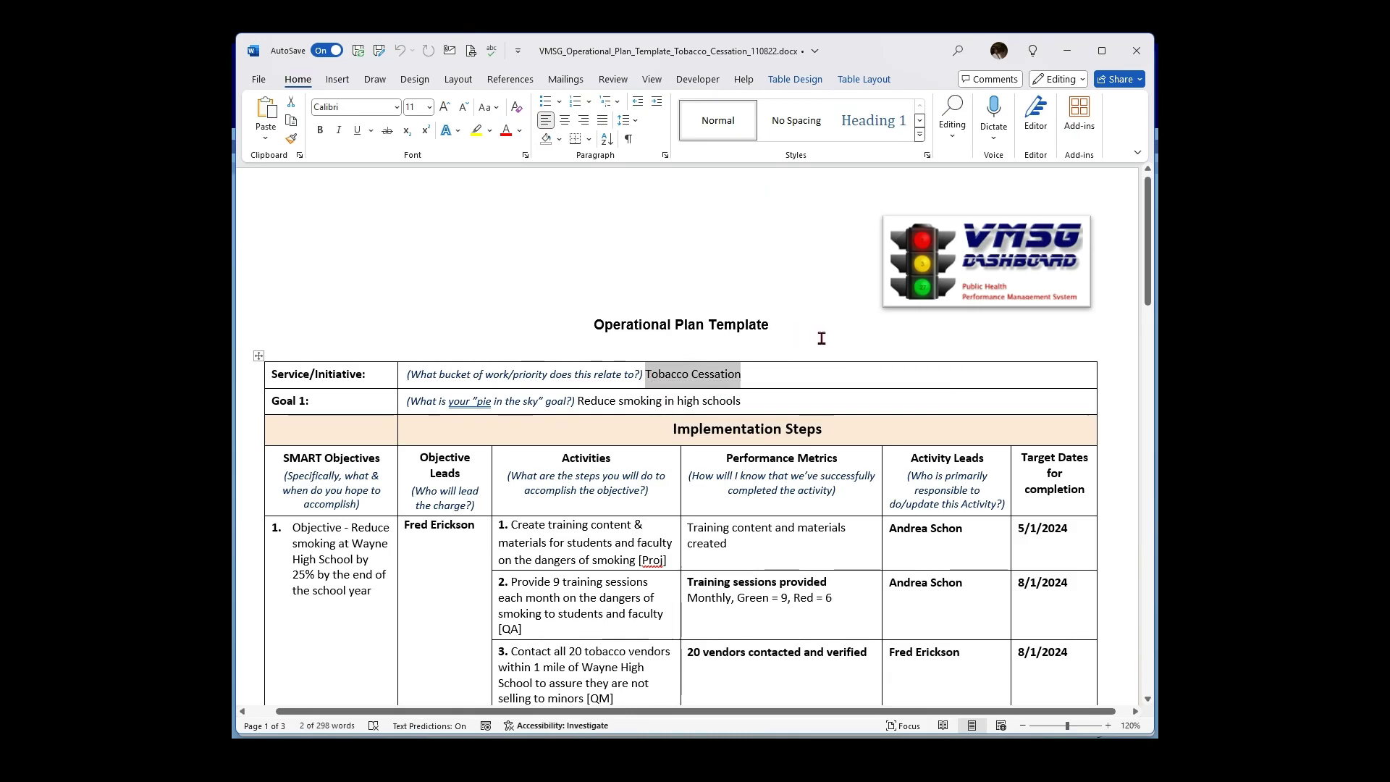
key(alt+Tab)
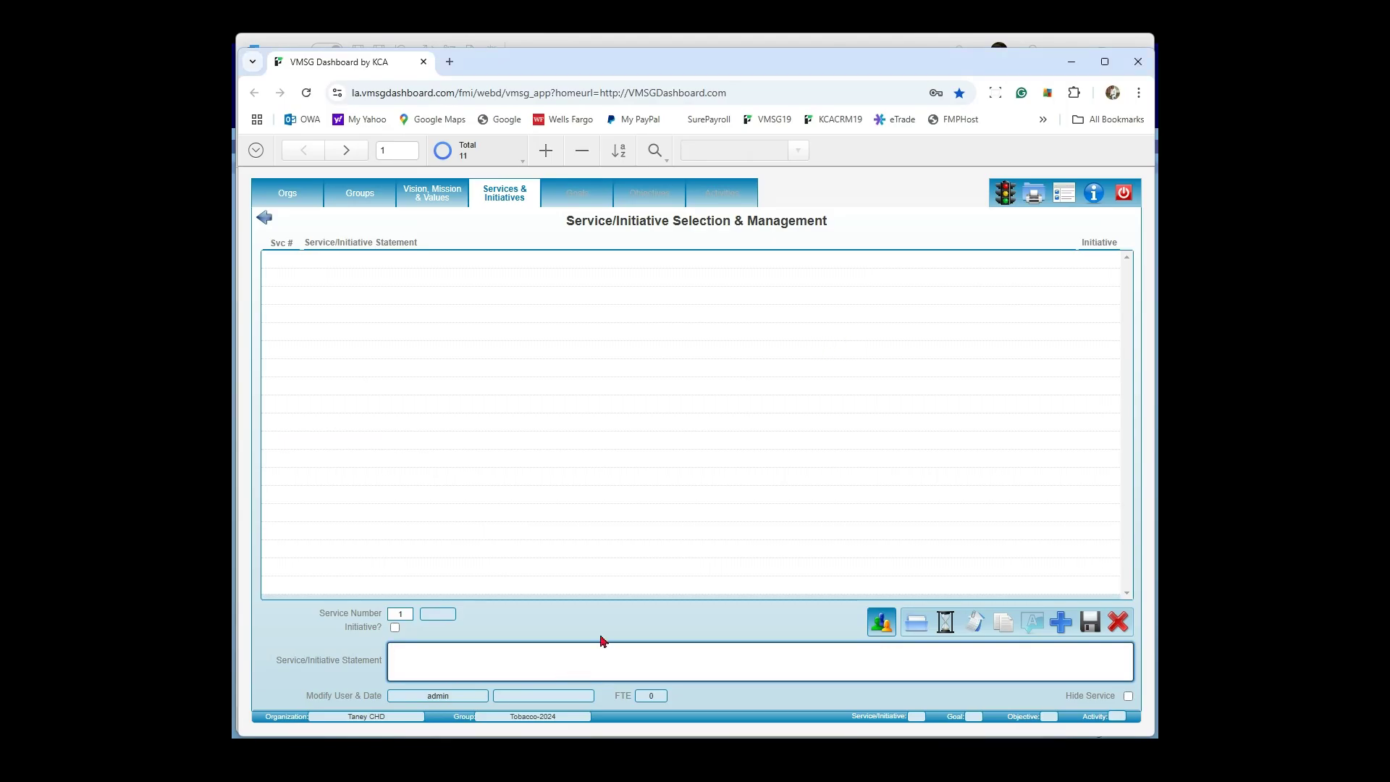
key(ctrl+v)
click(395, 628)
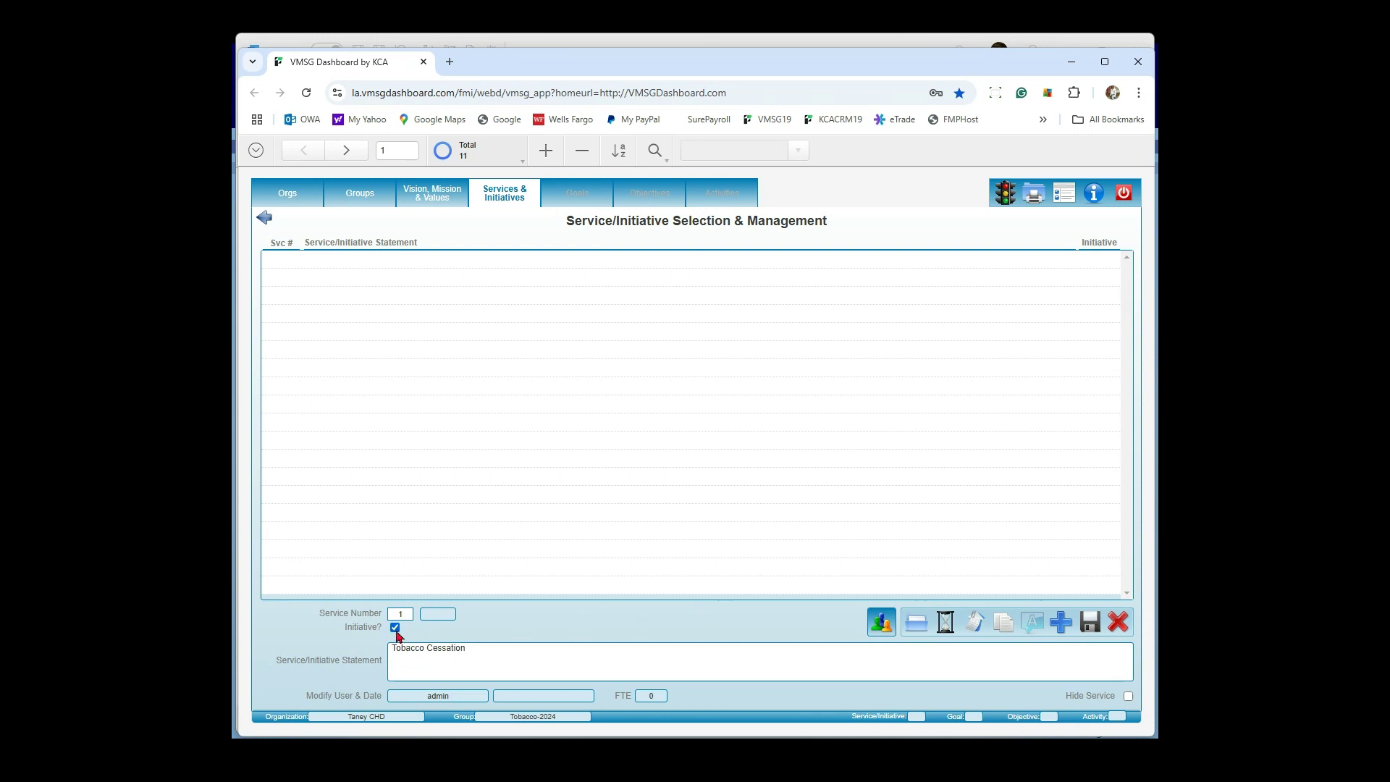
click(1090, 621)
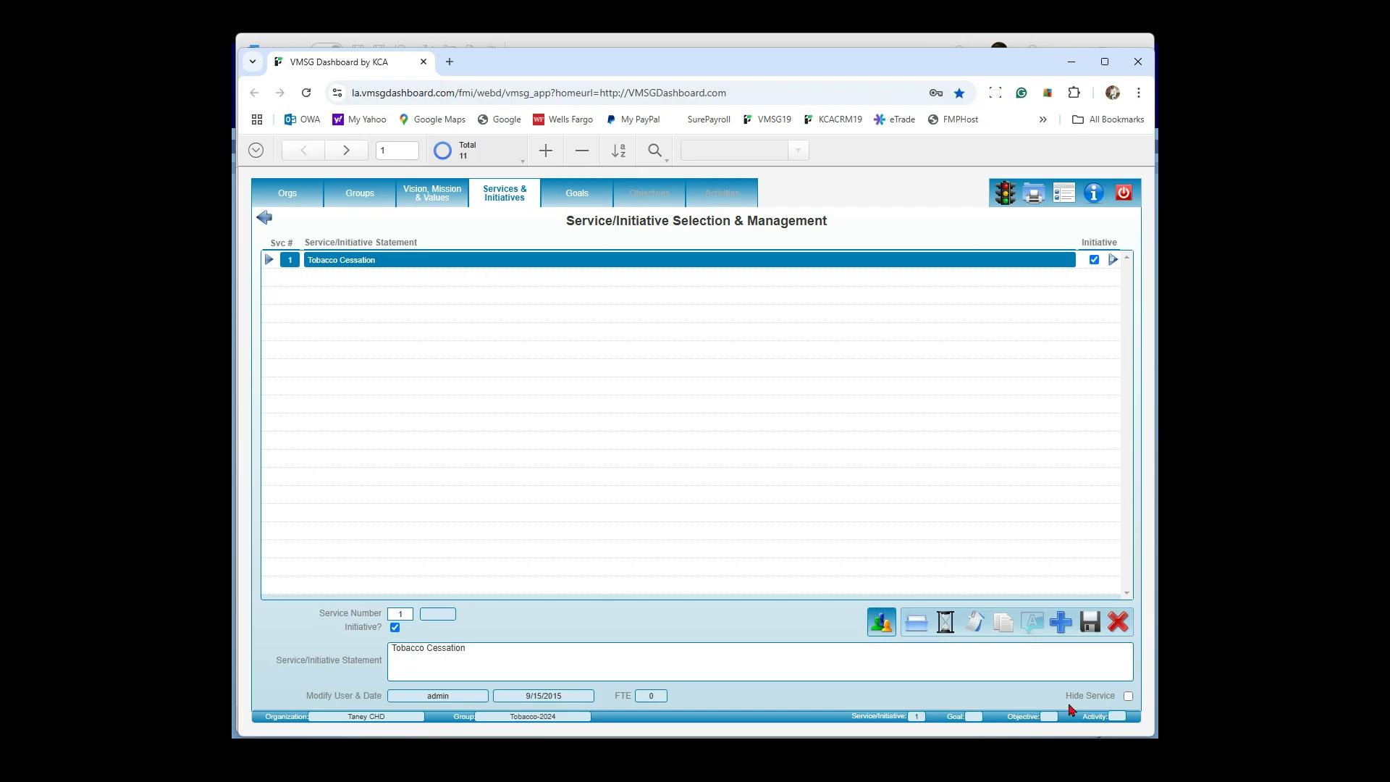
- Hide the Tobacco Cessation service and save it, and unhide it again with another save
click(1127, 696)
click(1086, 624)
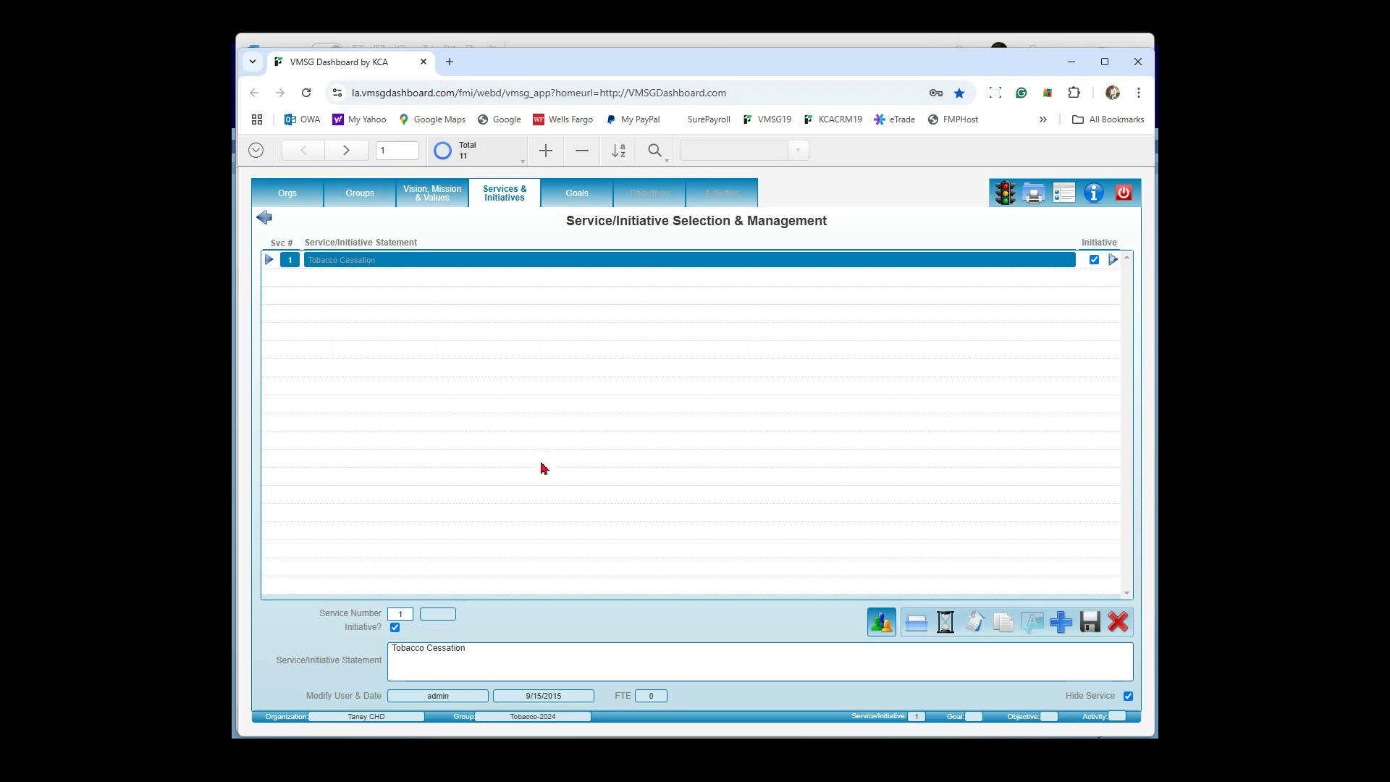
click(1127, 696)
click(1089, 624)
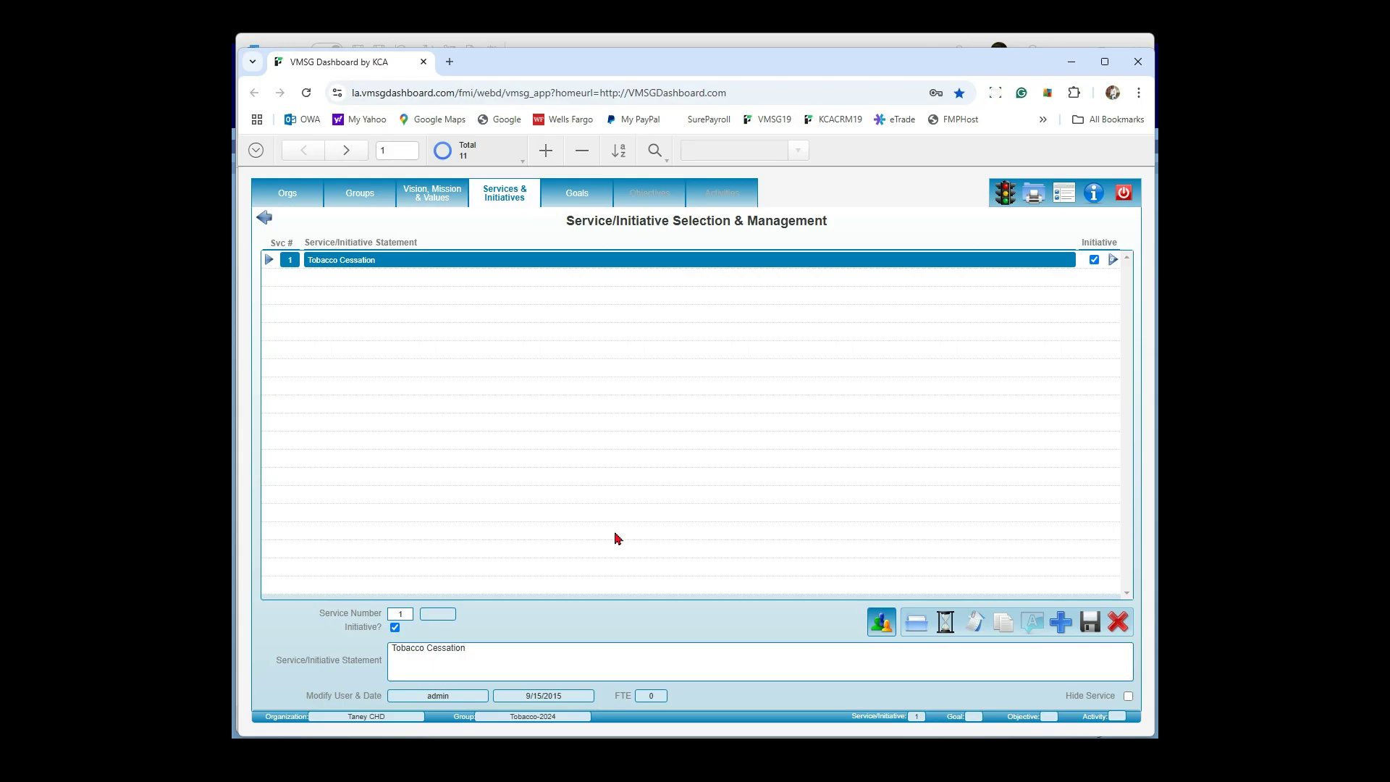
- Copy Goal 1, "Reduce smoking in high schools", from the Word plan into a new Tobacco Cessation goal in VMSG Dashboard, saved with status Green
key(alt+Tab)
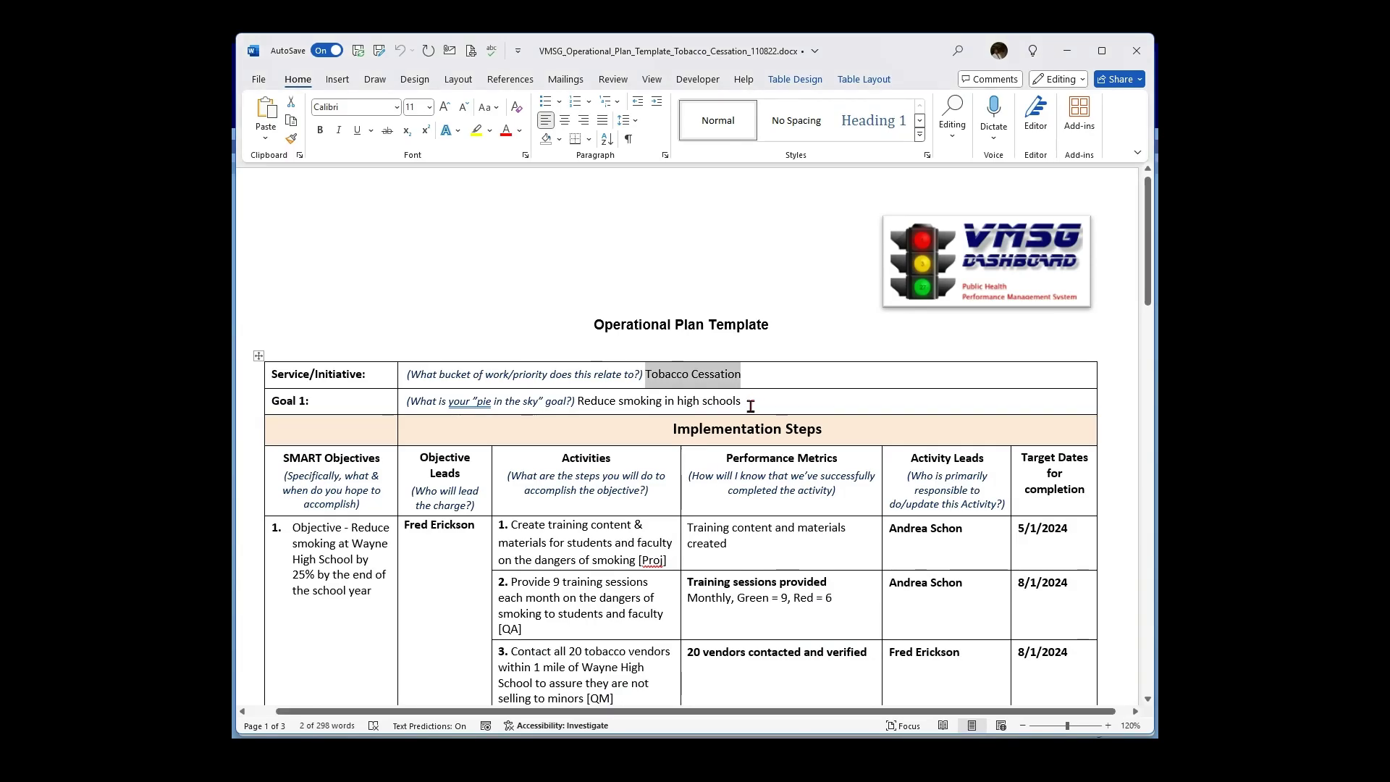
drag(752, 400, 602, 403)
key(ctrl+c)
key(alt+Tab)
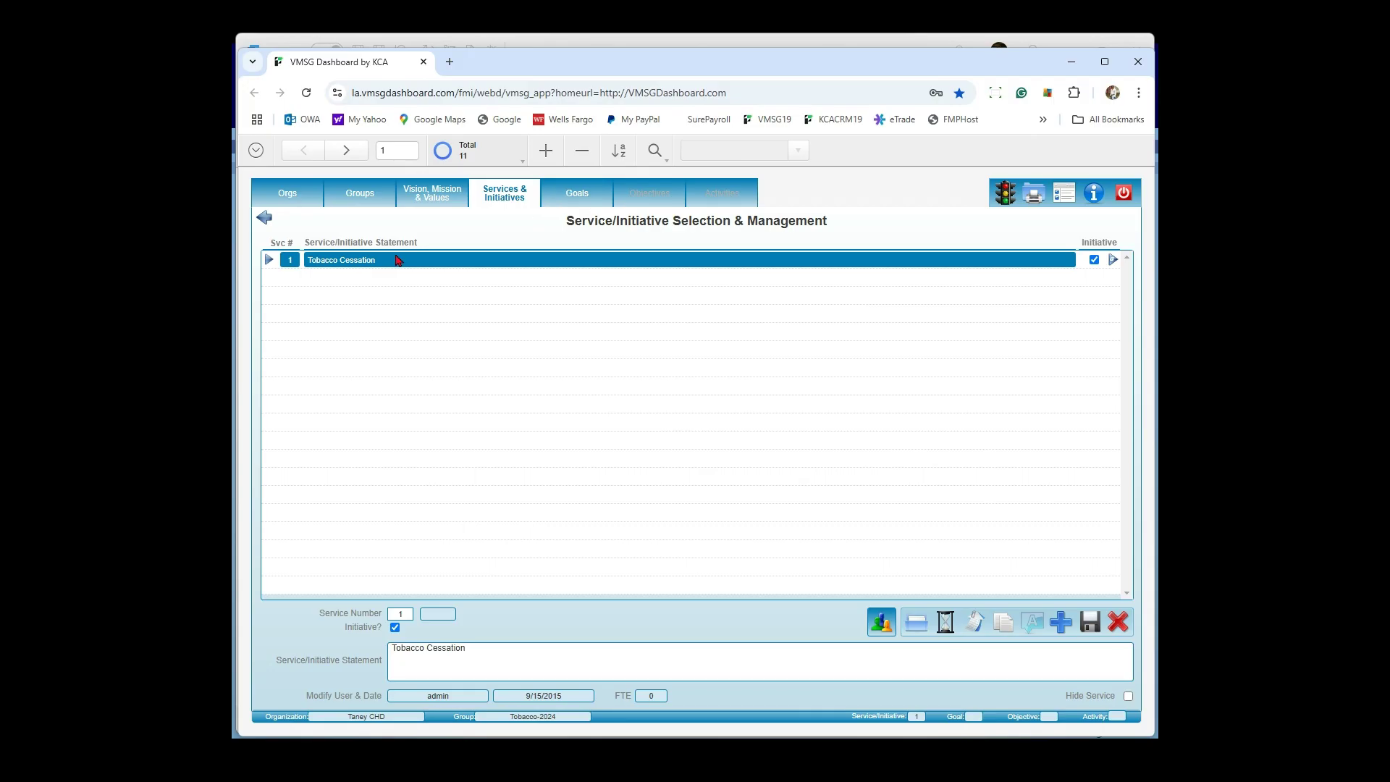
click(587, 195)
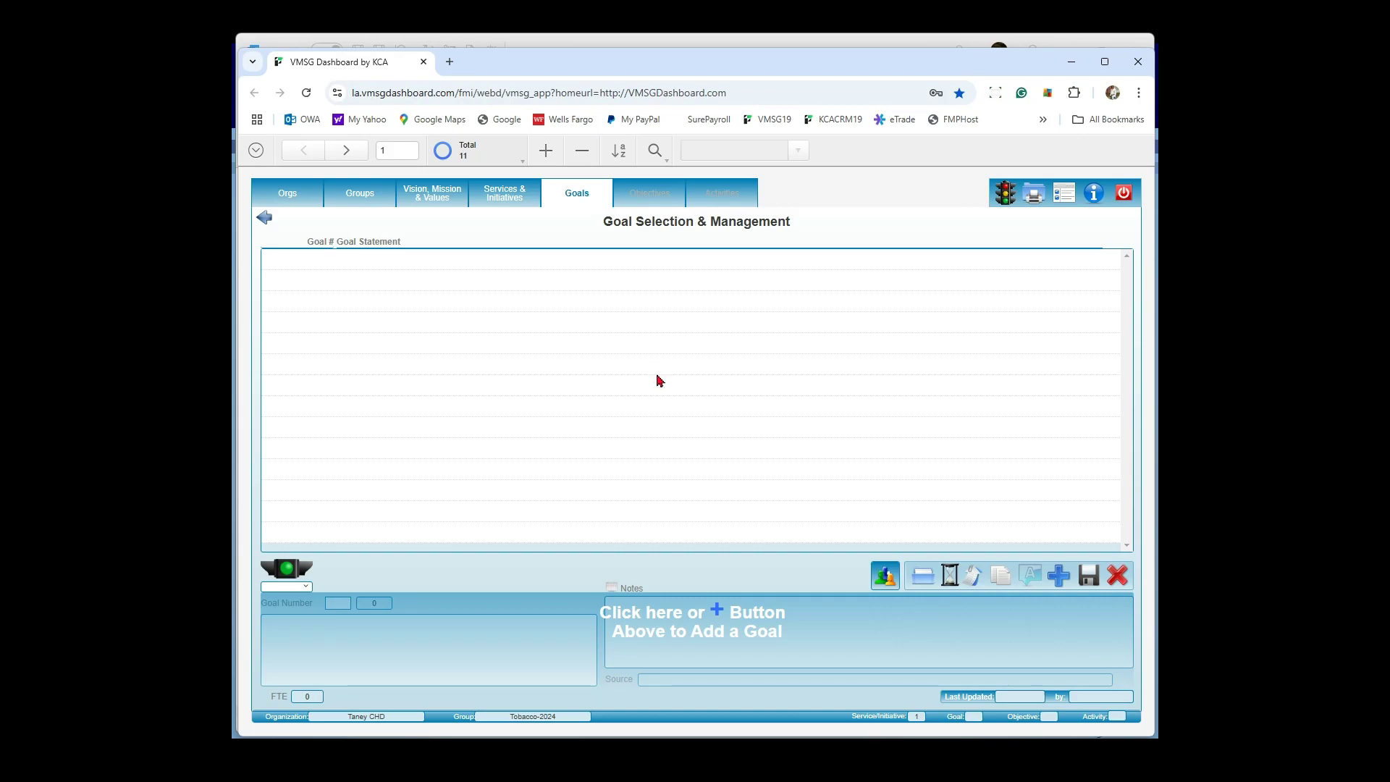
click(708, 656)
key(ctrl+v)
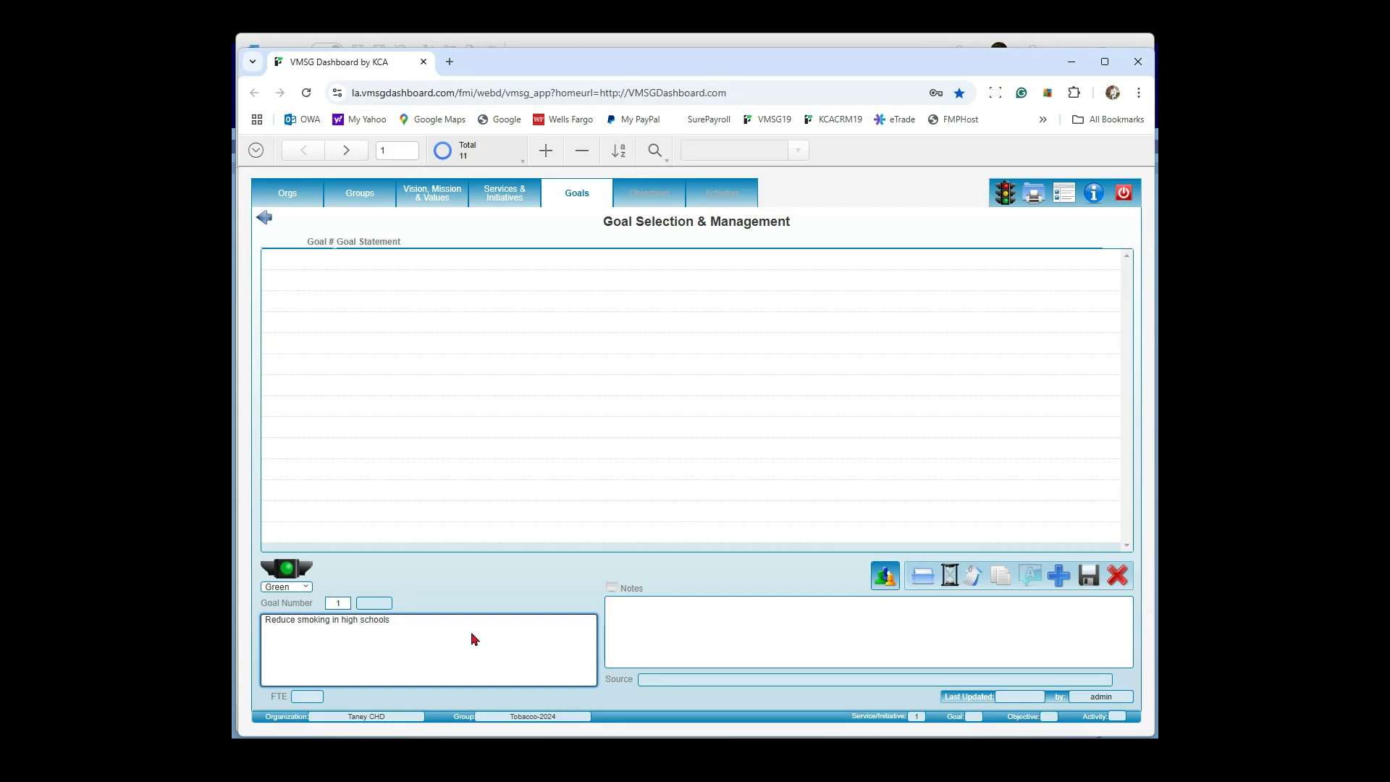
click(1093, 576)
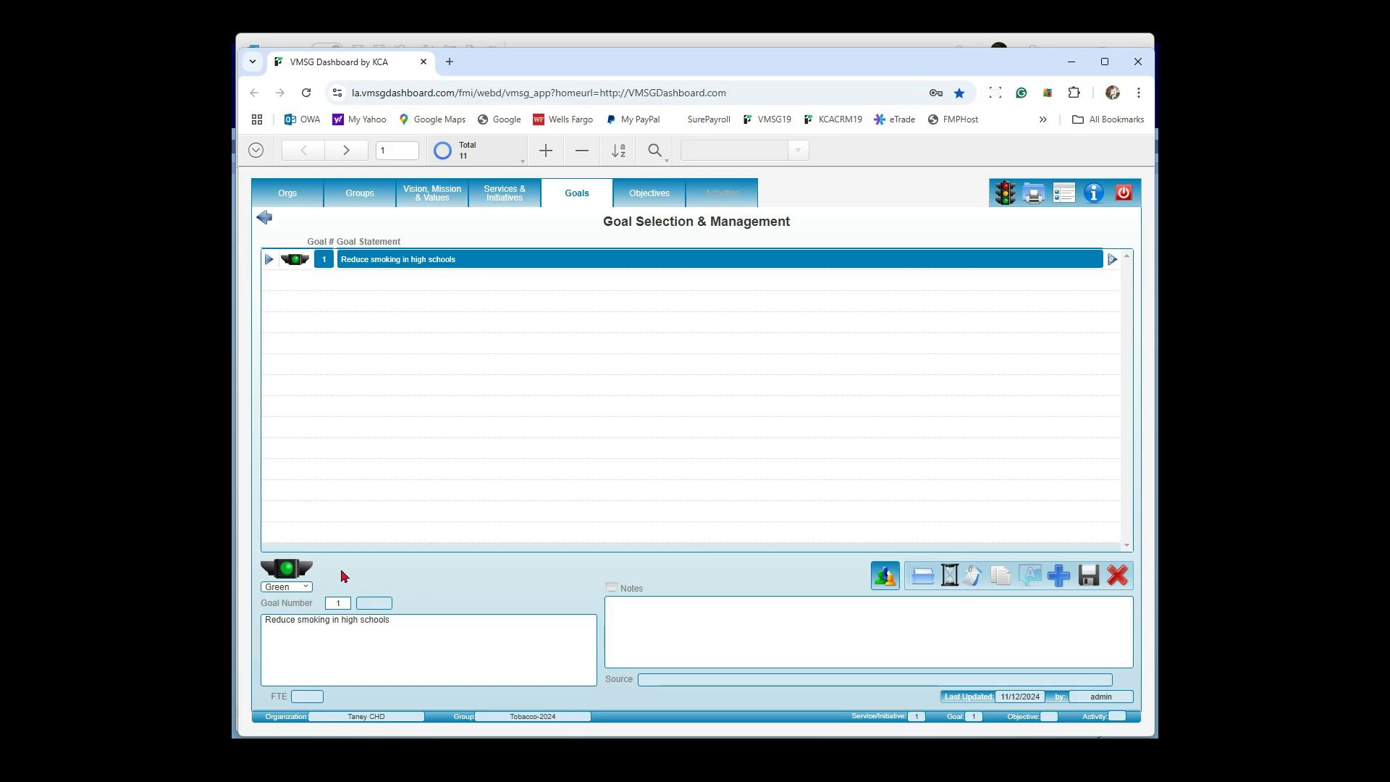
click(306, 587)
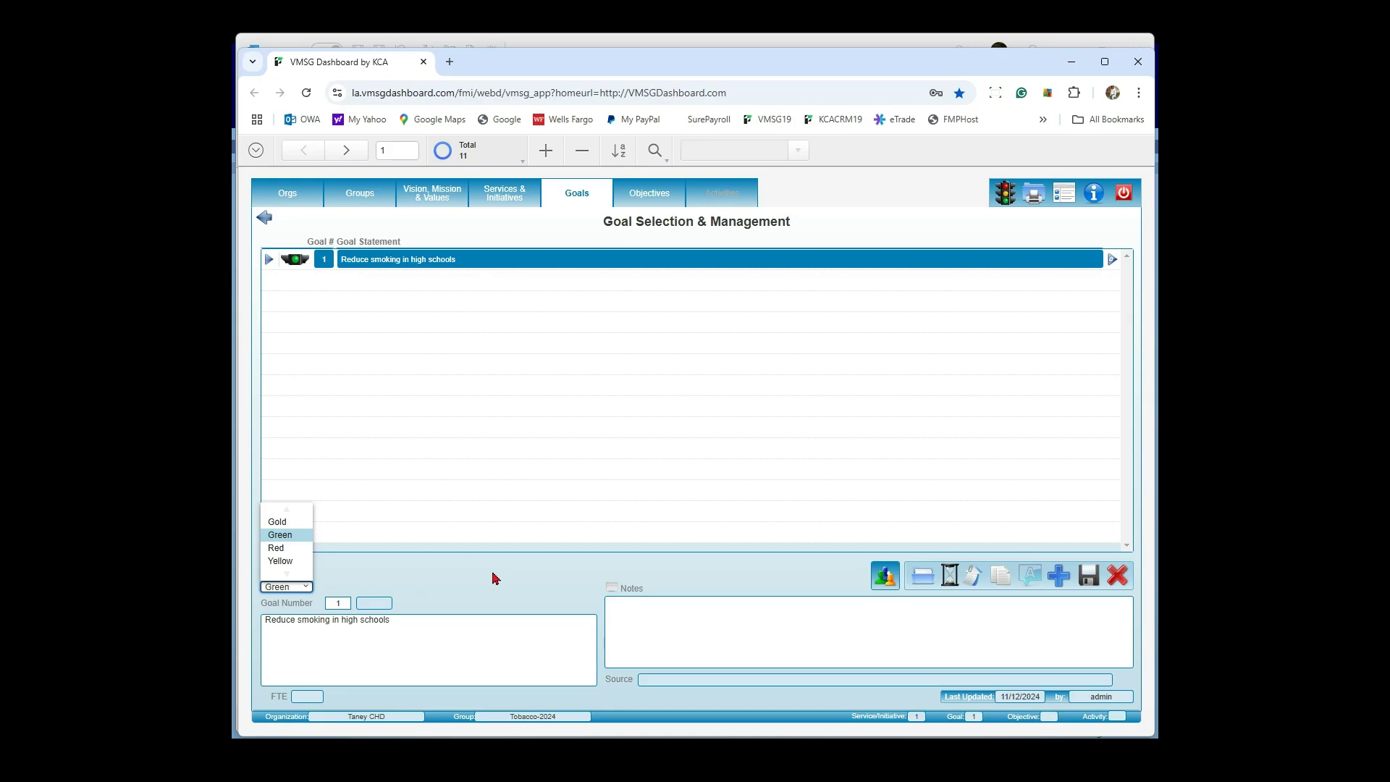
click(288, 535)
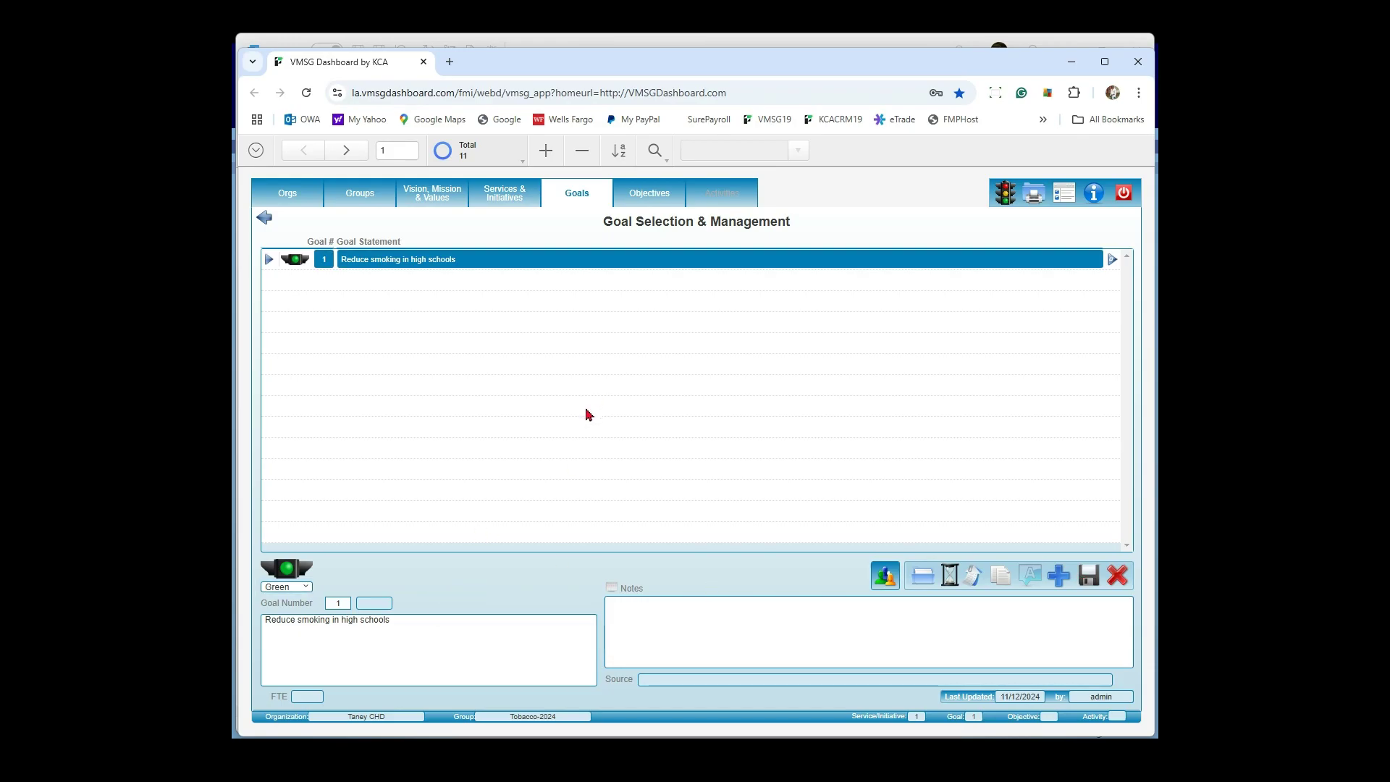
- Copy Goal 2, "Reduce smoking in colleges", from the Word plan into a new goal in VMSG Dashboard and save it
key(alt+Tab)
scroll(595, 418, down, 10)
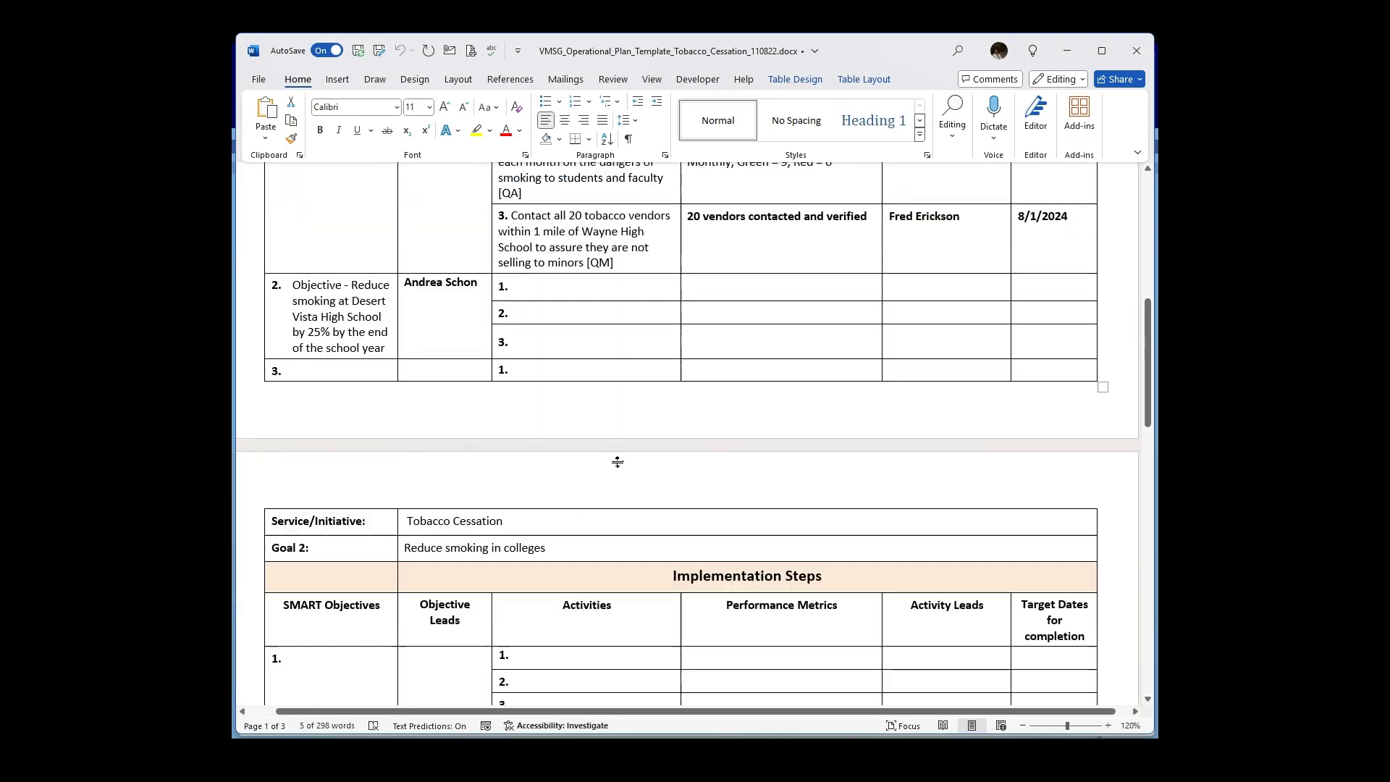
drag(552, 450, 404, 449)
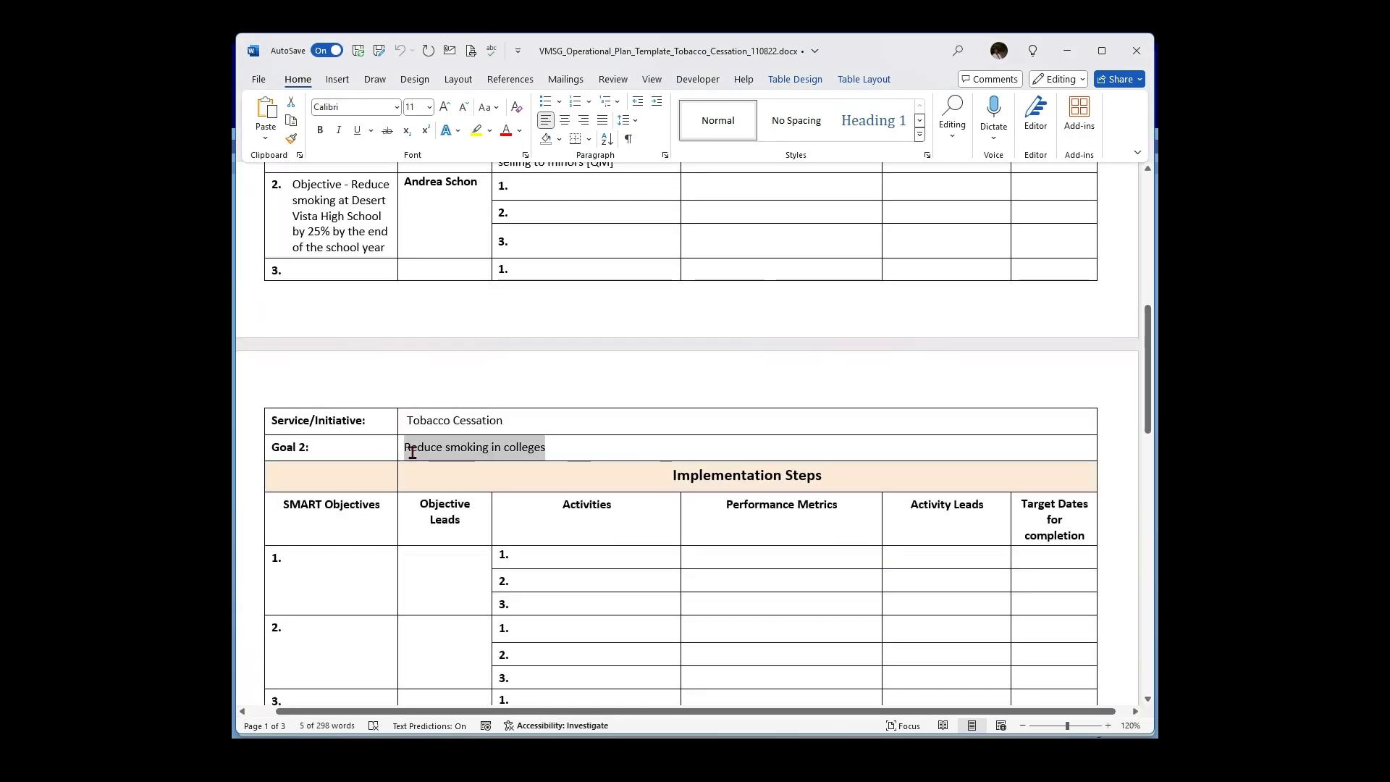
key(alt+Tab)
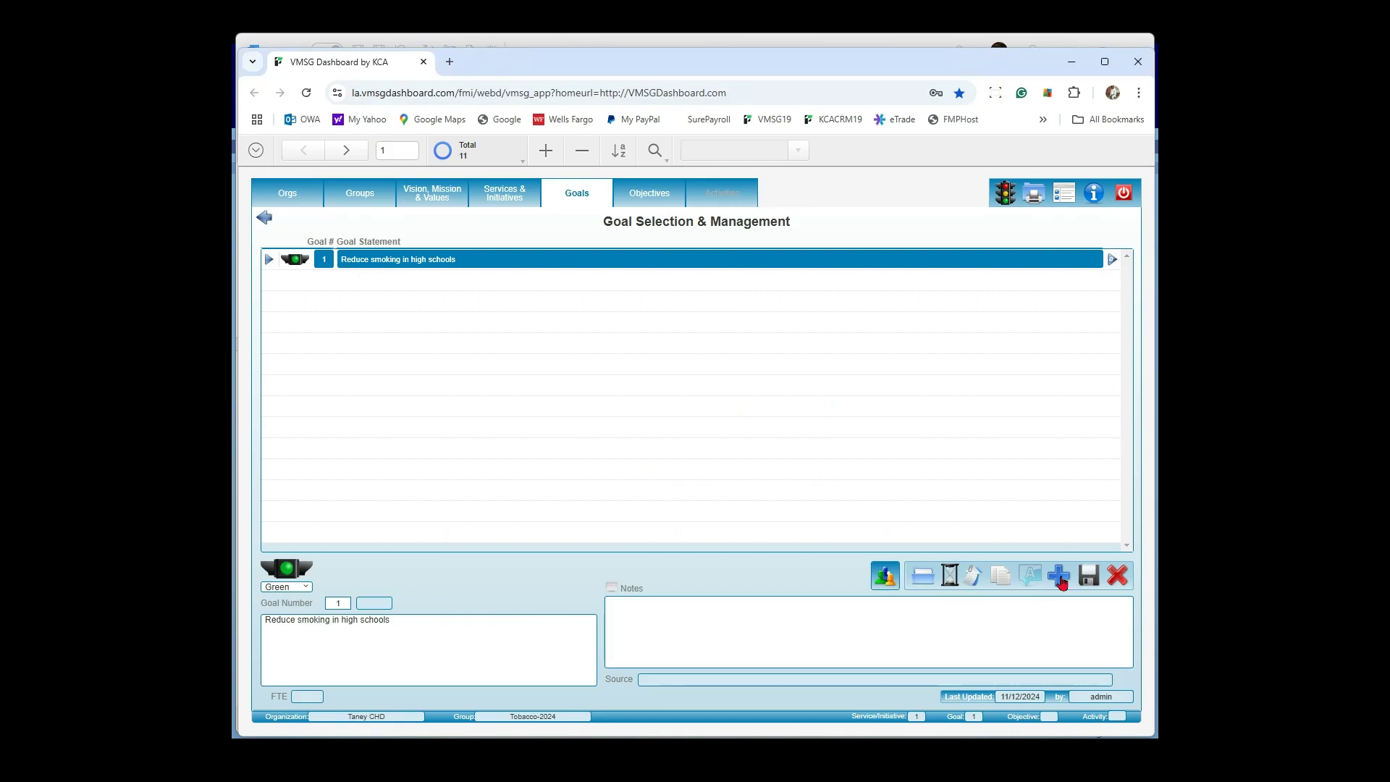
click(1060, 576)
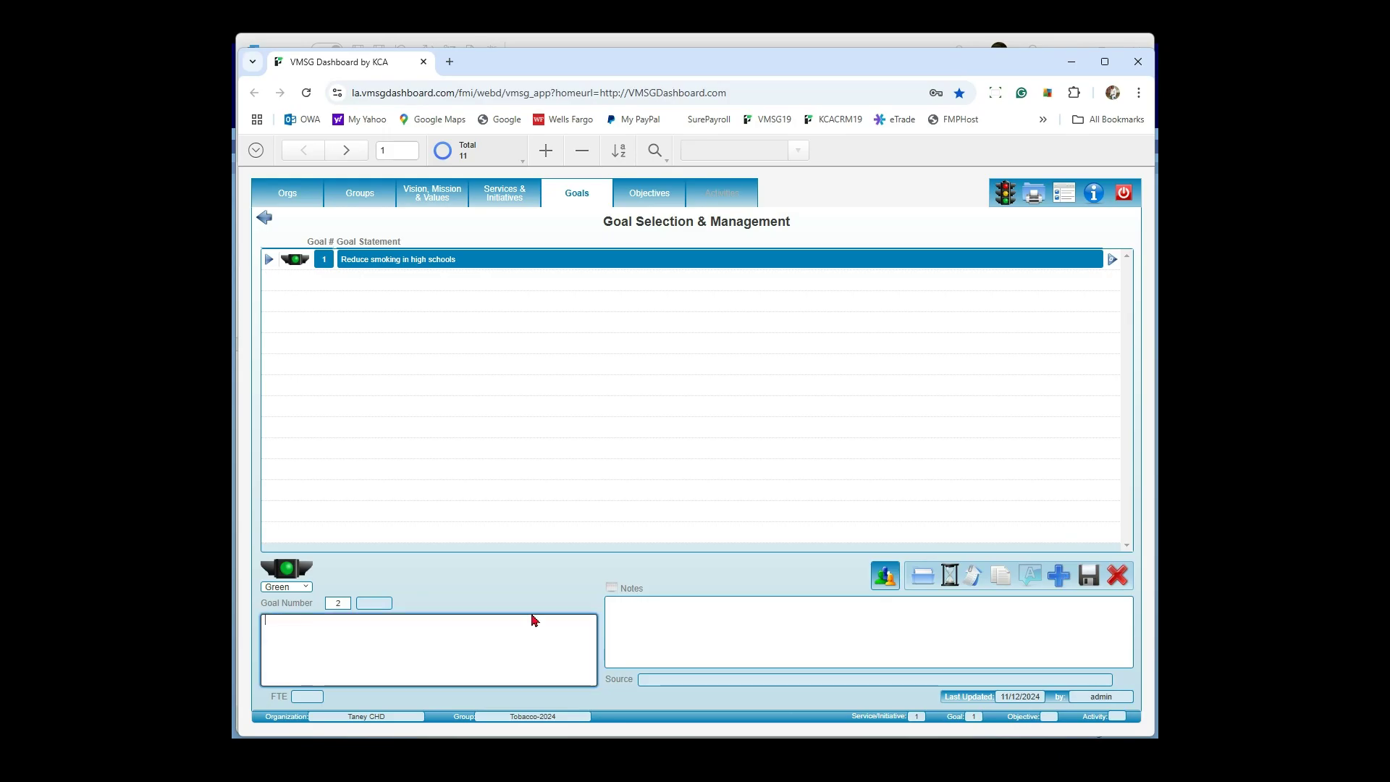
click(502, 660)
key(ctrl+v)
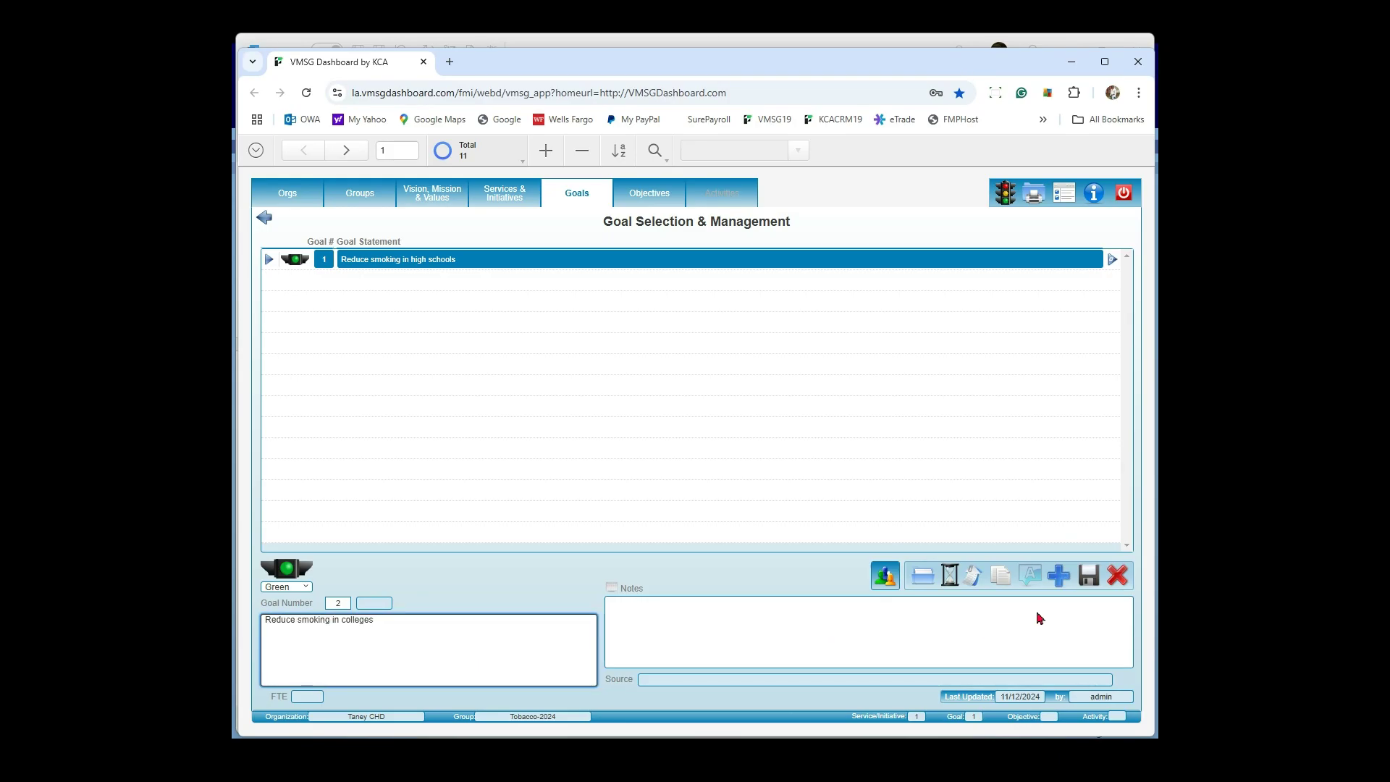
click(1086, 584)
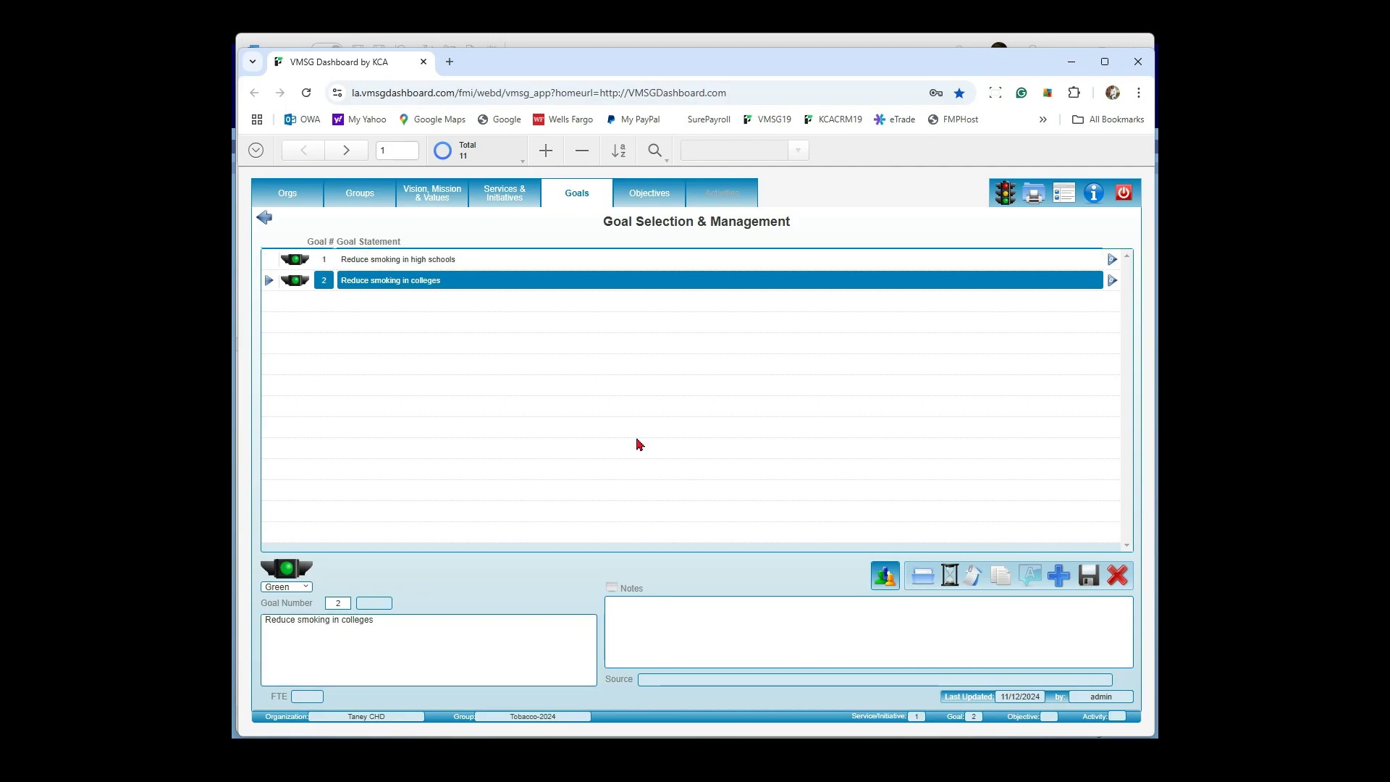
- Copy Goal 3, "Reduce smoking in public areas", from the Word plan into a new goal in VMSG Dashboard and save it
key(alt+Tab)
scroll(617, 471, down, 15)
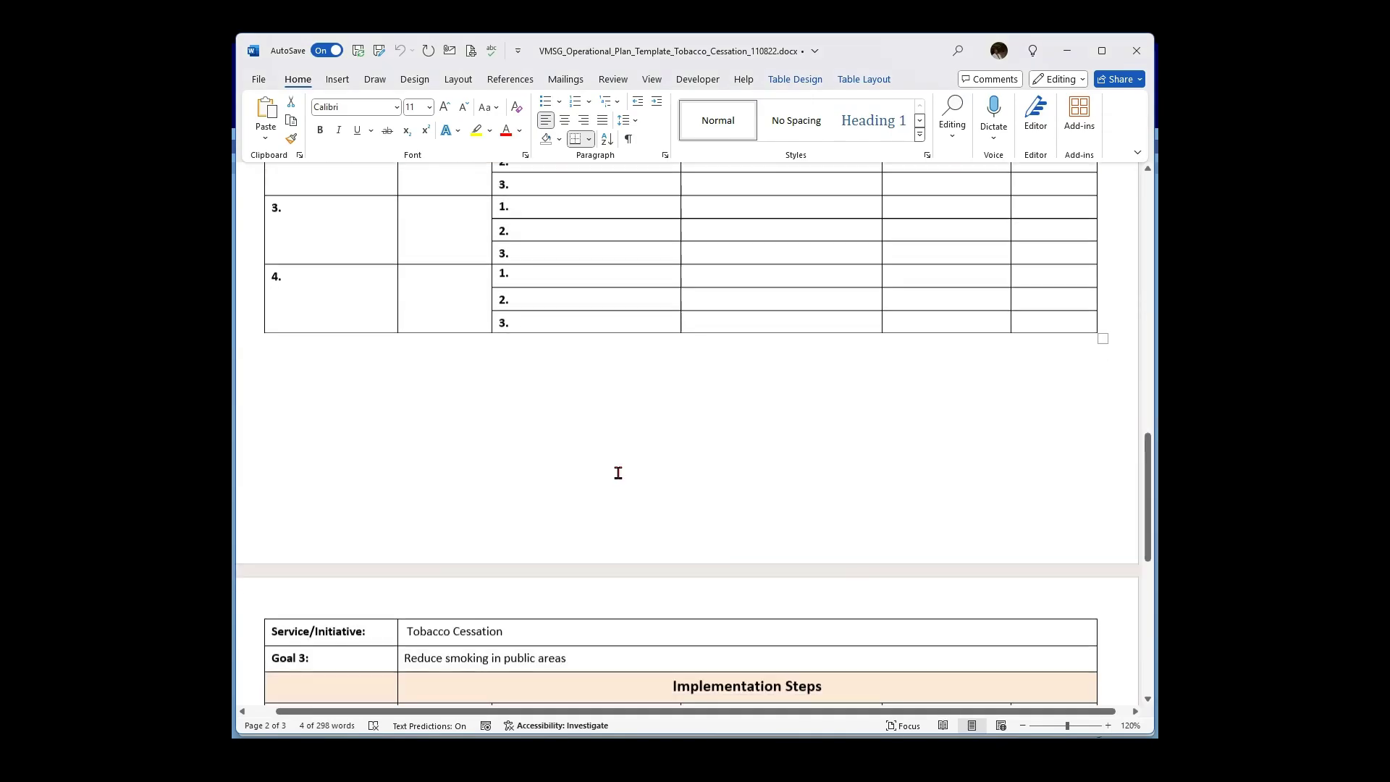
drag(572, 450, 443, 457)
key(ctrl+c)
key(alt+Tab)
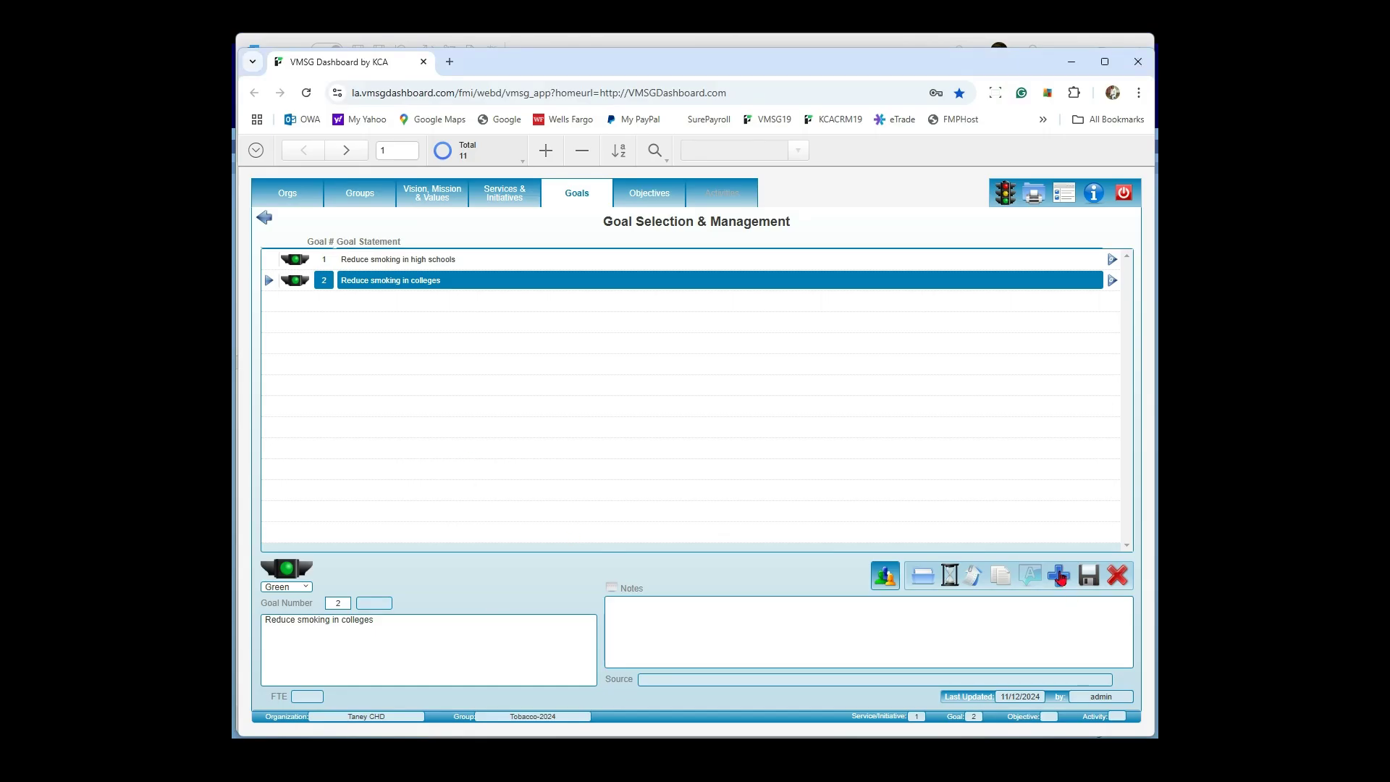
click(1059, 576)
key(ctrl+v)
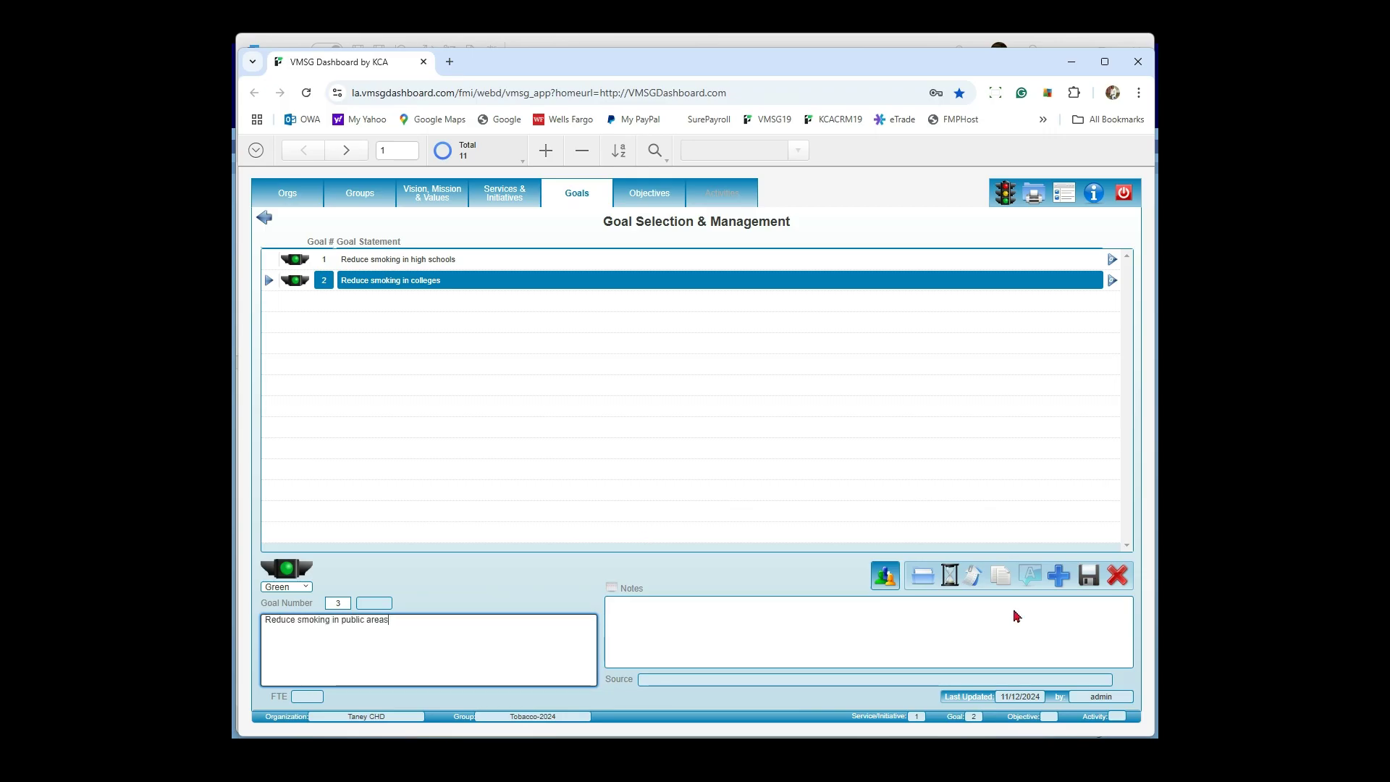
click(1089, 576)
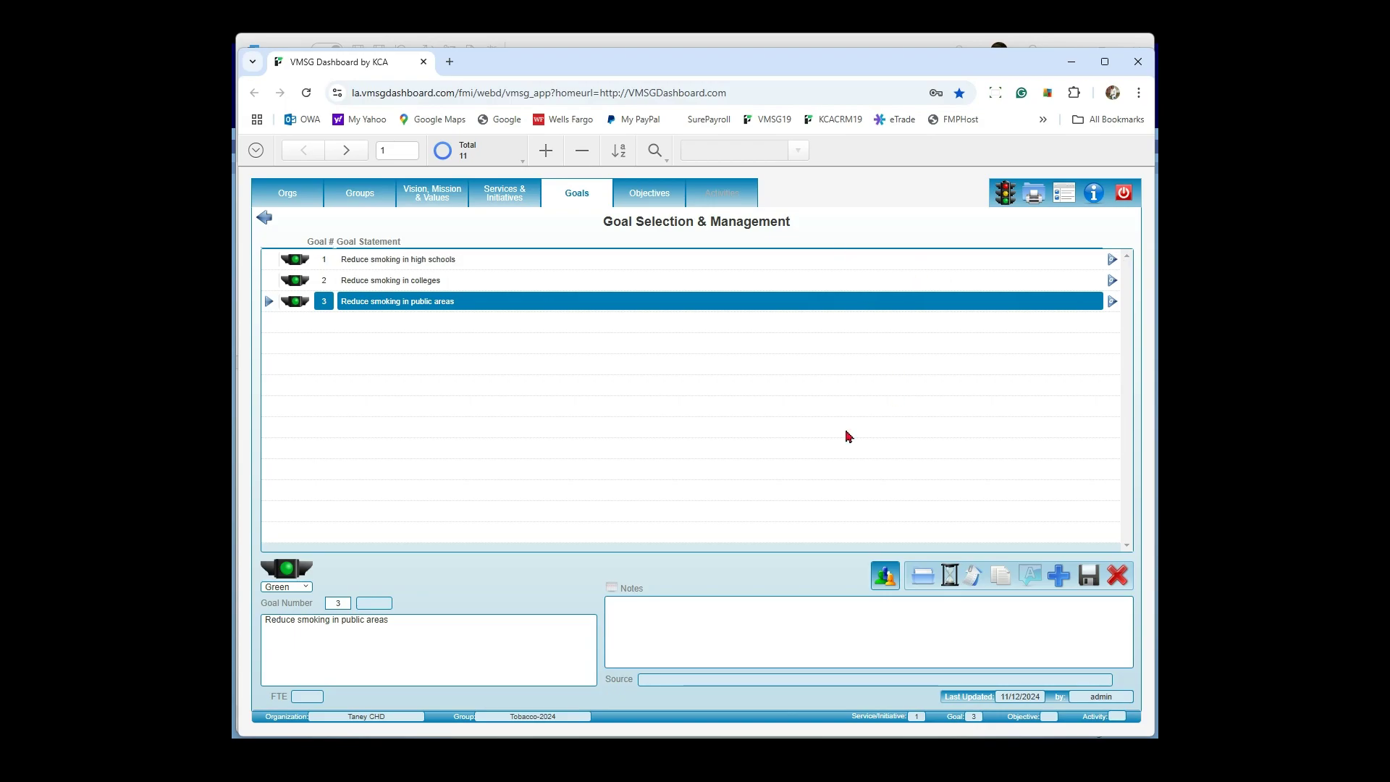
- Add and save an objective under Goal 1, copied from the Word plan: "Reduce smoking at Wayne High School by 25% by the end of the school year"
click(1112, 261)
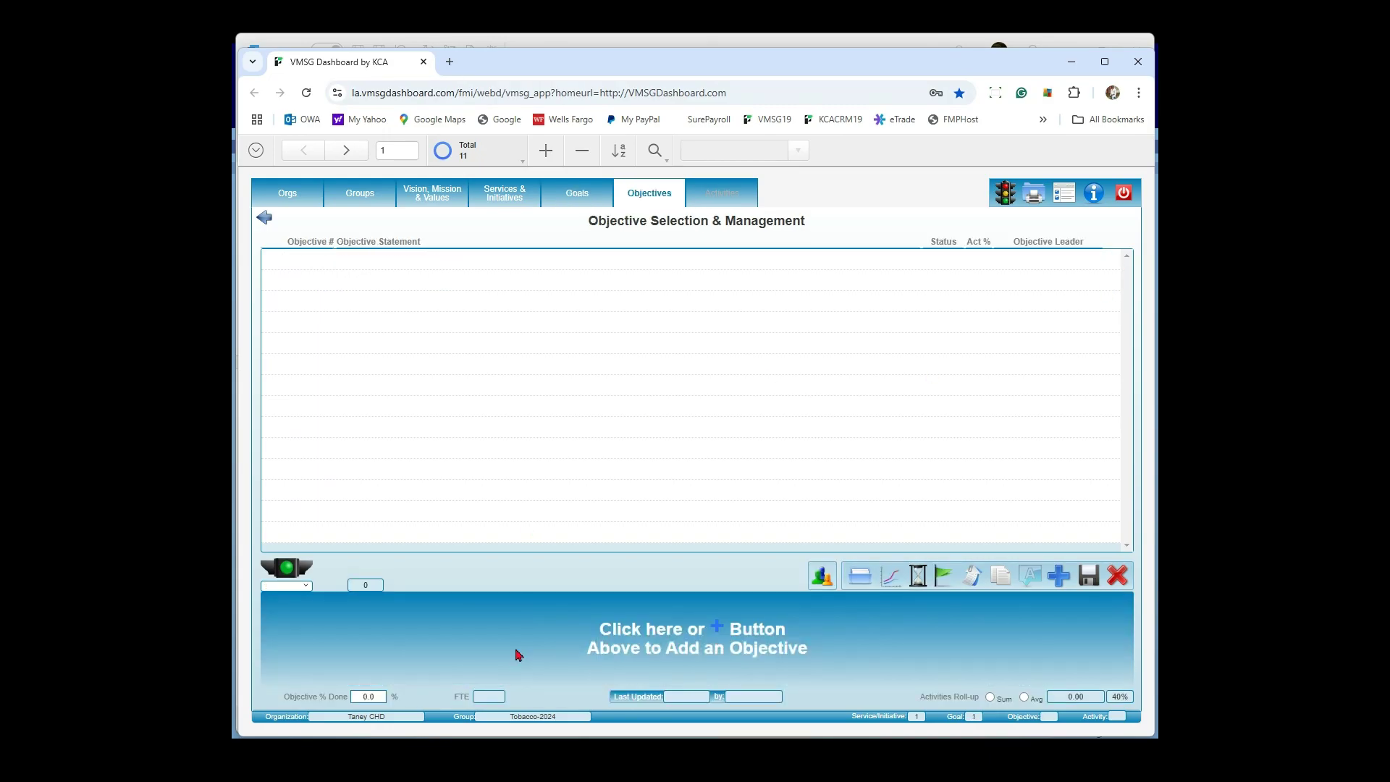
click(518, 654)
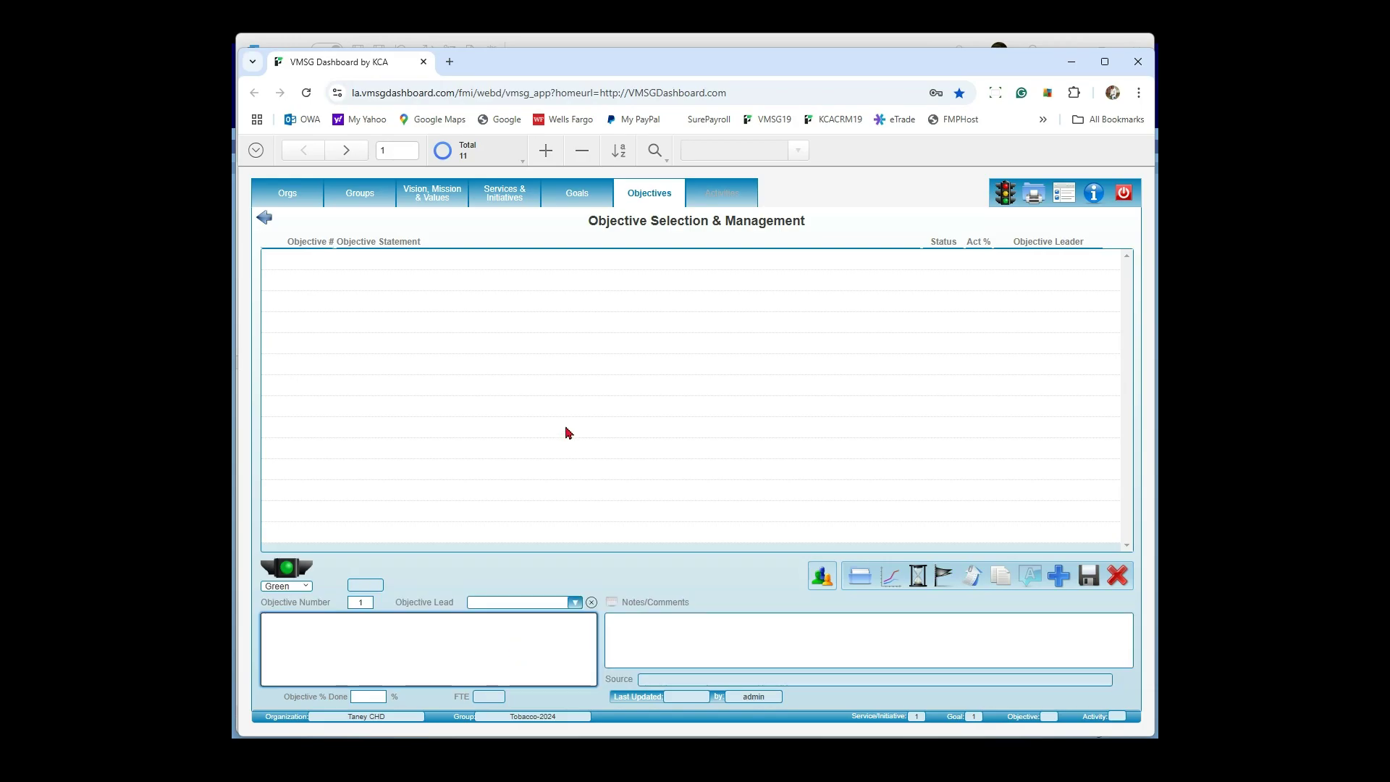
key(alt+Tab)
scroll(584, 490, down, 2)
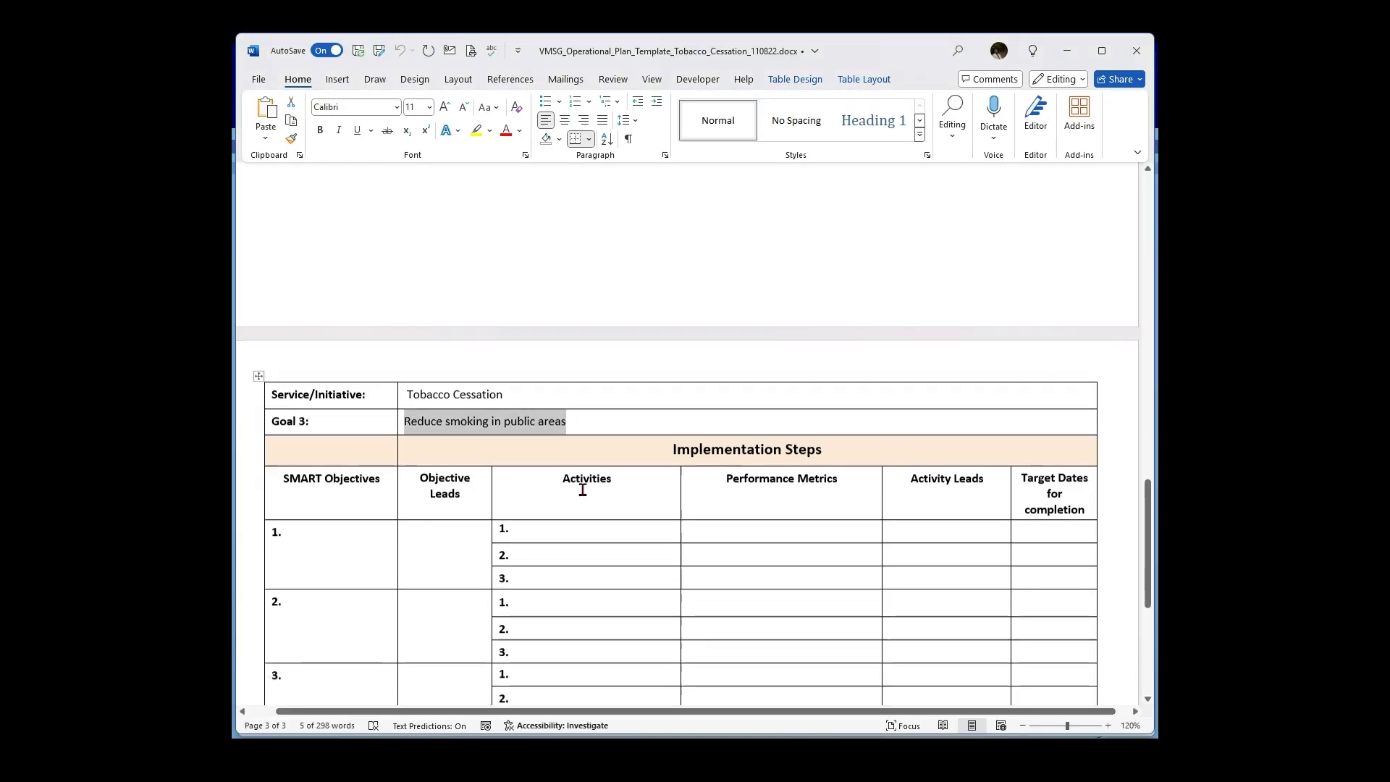
scroll(584, 489, up, 1)
drag(1148, 558, 1147, 249)
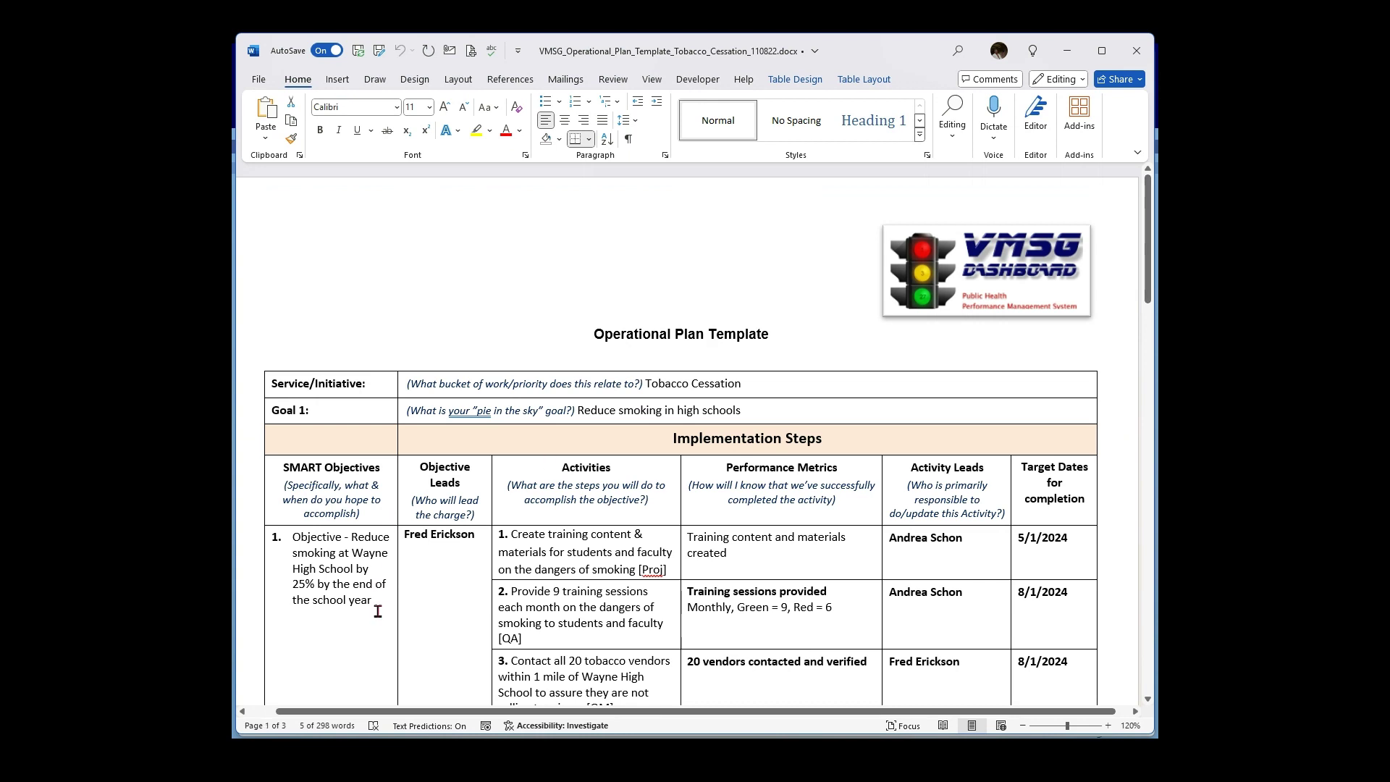
drag(385, 603, 354, 544)
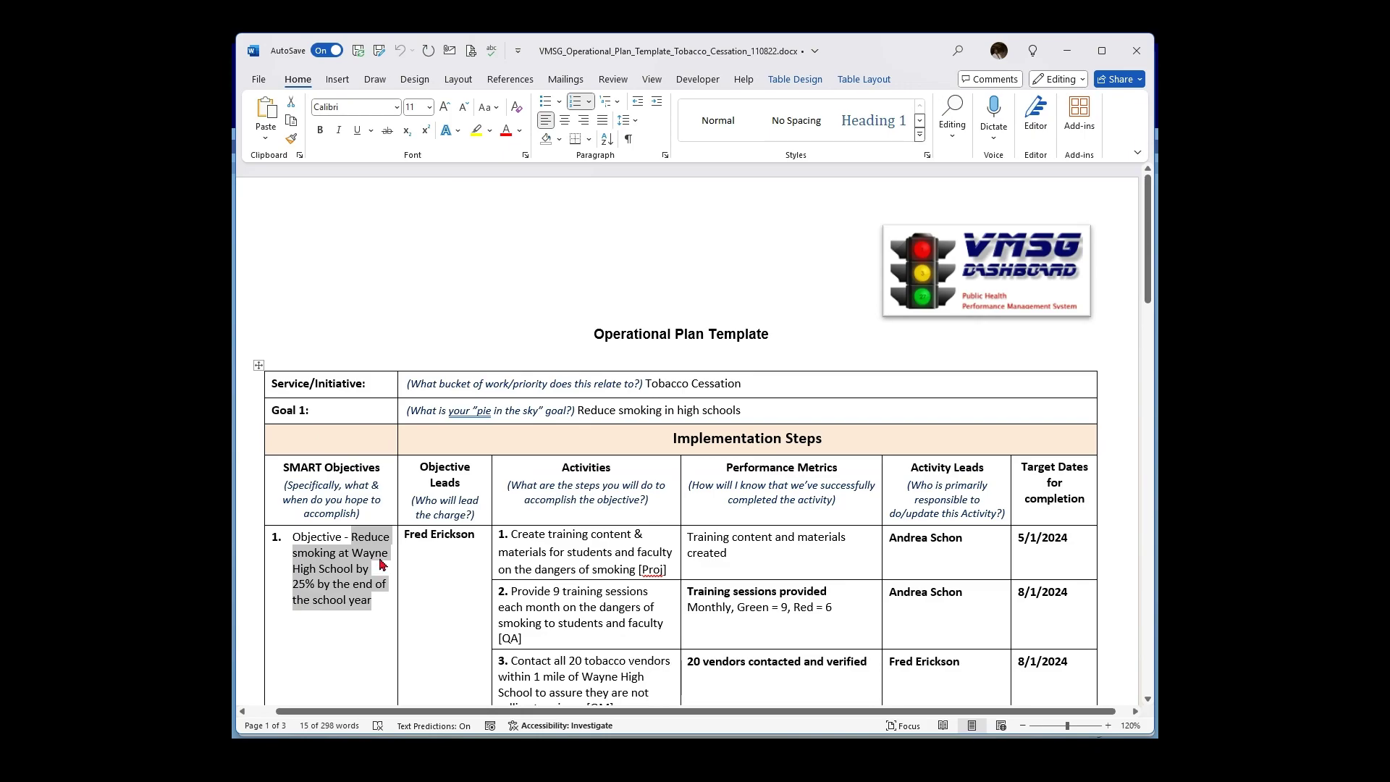
key(ctrl+c)
key(alt+Tab)
click(471, 650)
key(ctrl+v)
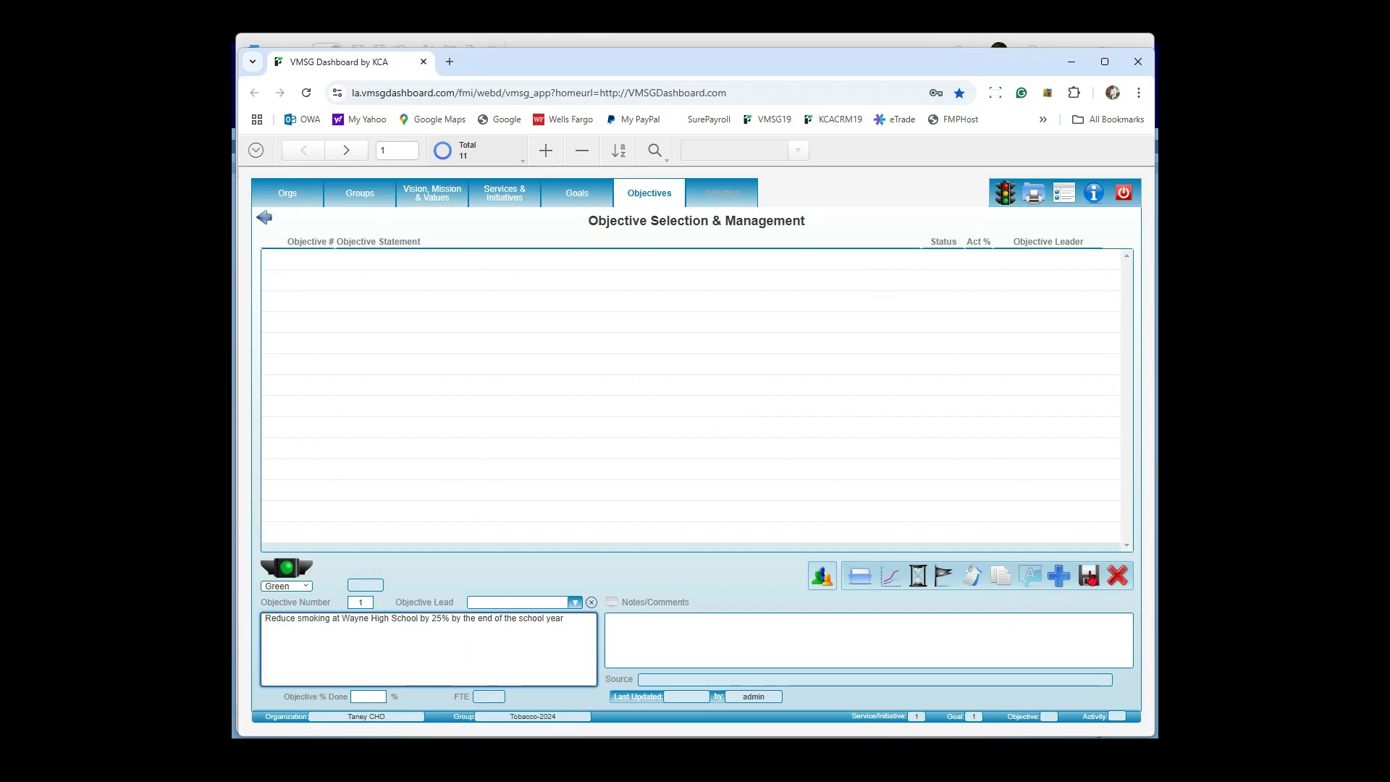
click(629, 472)
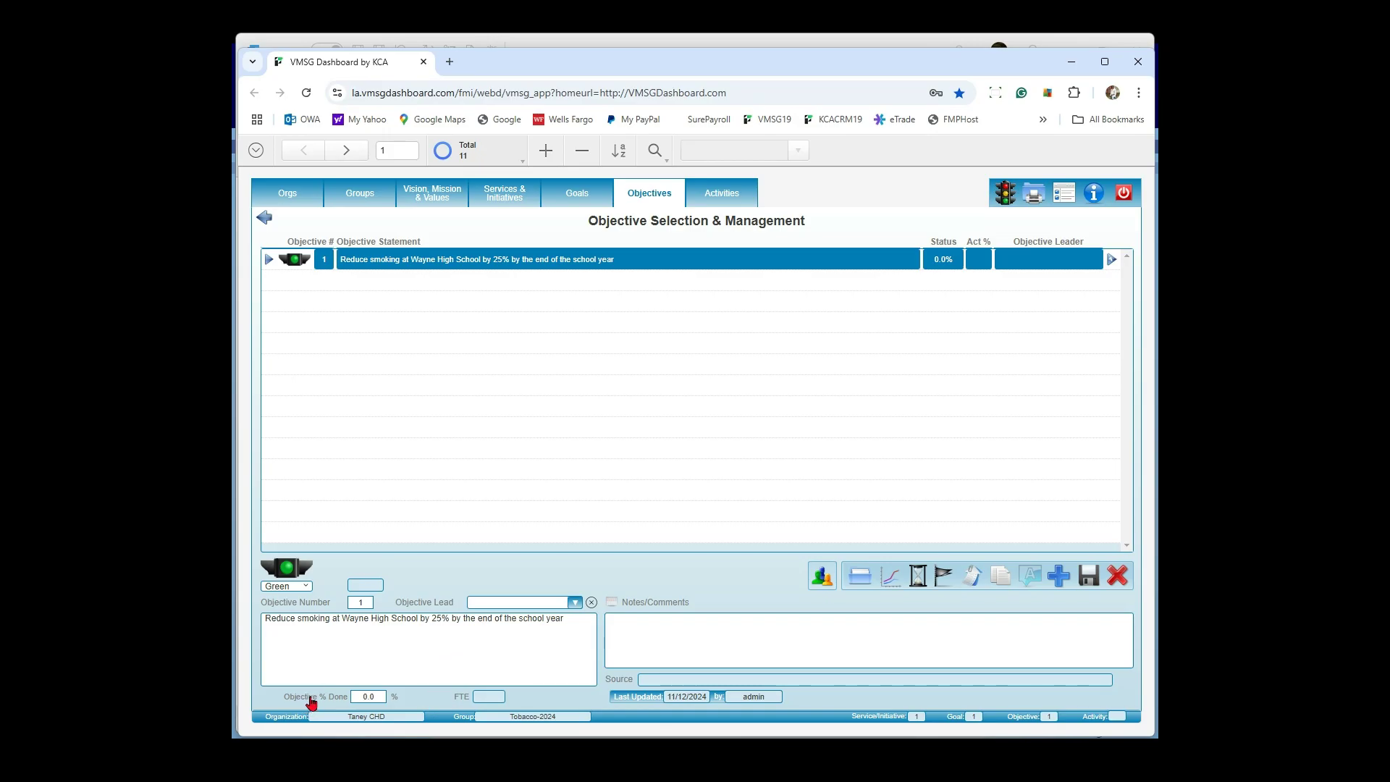
- Retitle the Wayne High School objective's measurement as "% Reduction", keeping it a percent value
click(308, 701)
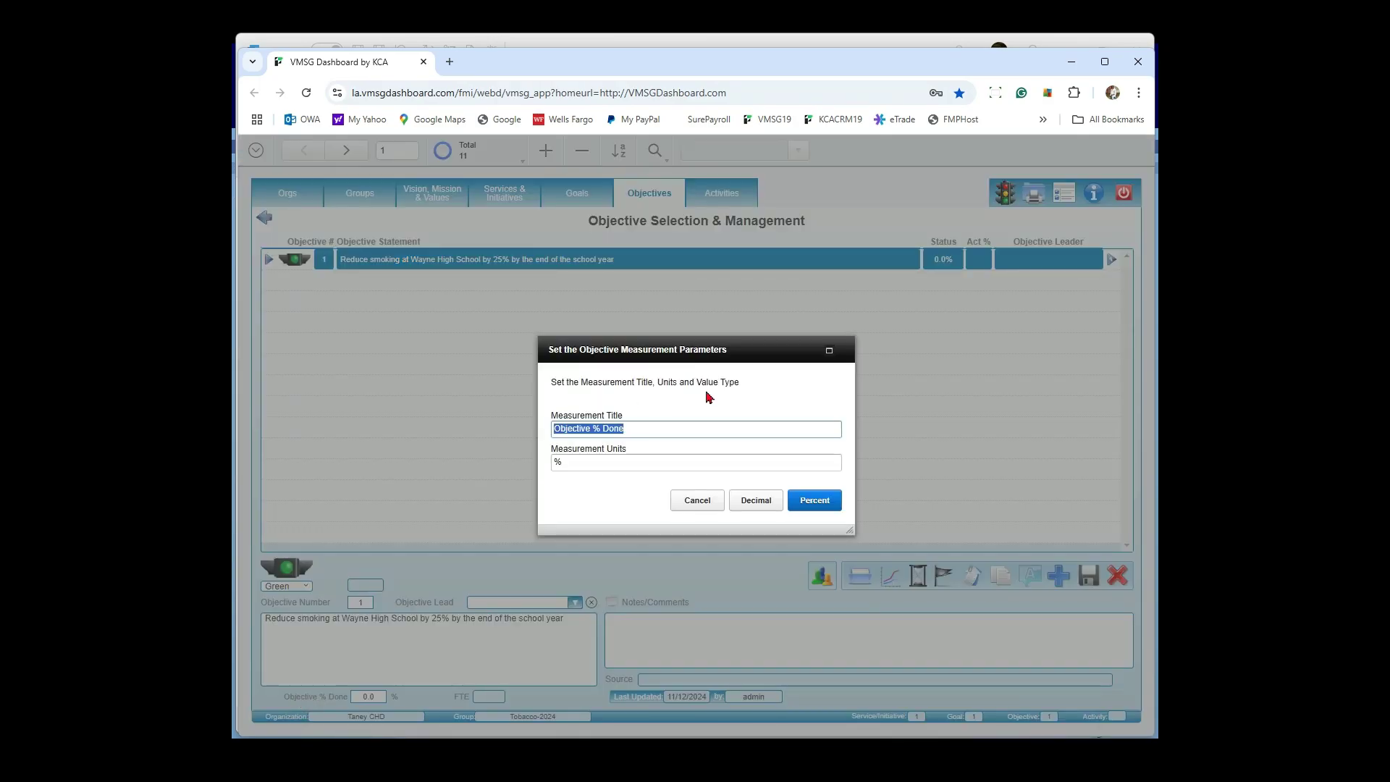
text(% Reduction)
click(815, 502)
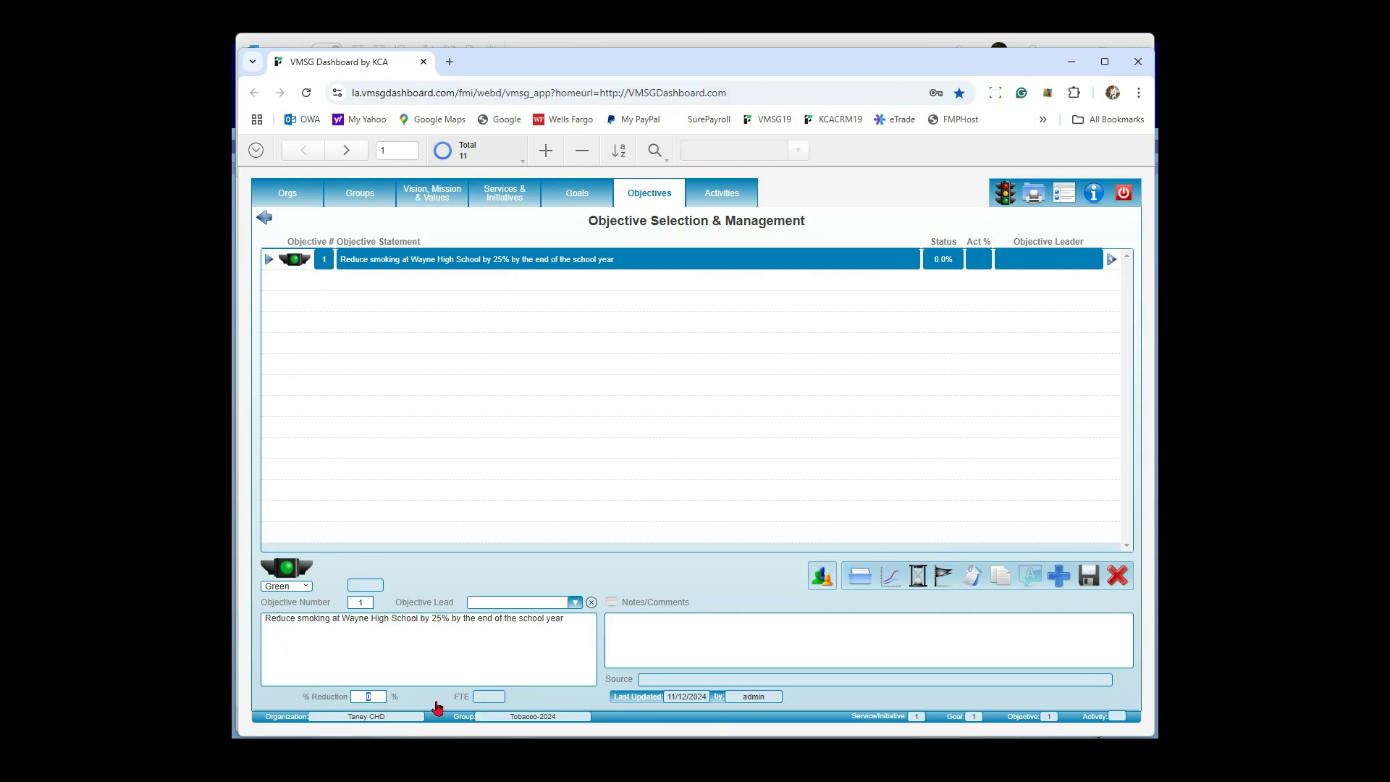
- Set the objective's % Reduction to 20 and save the update
text(20)
click(566, 700)
click(1087, 577)
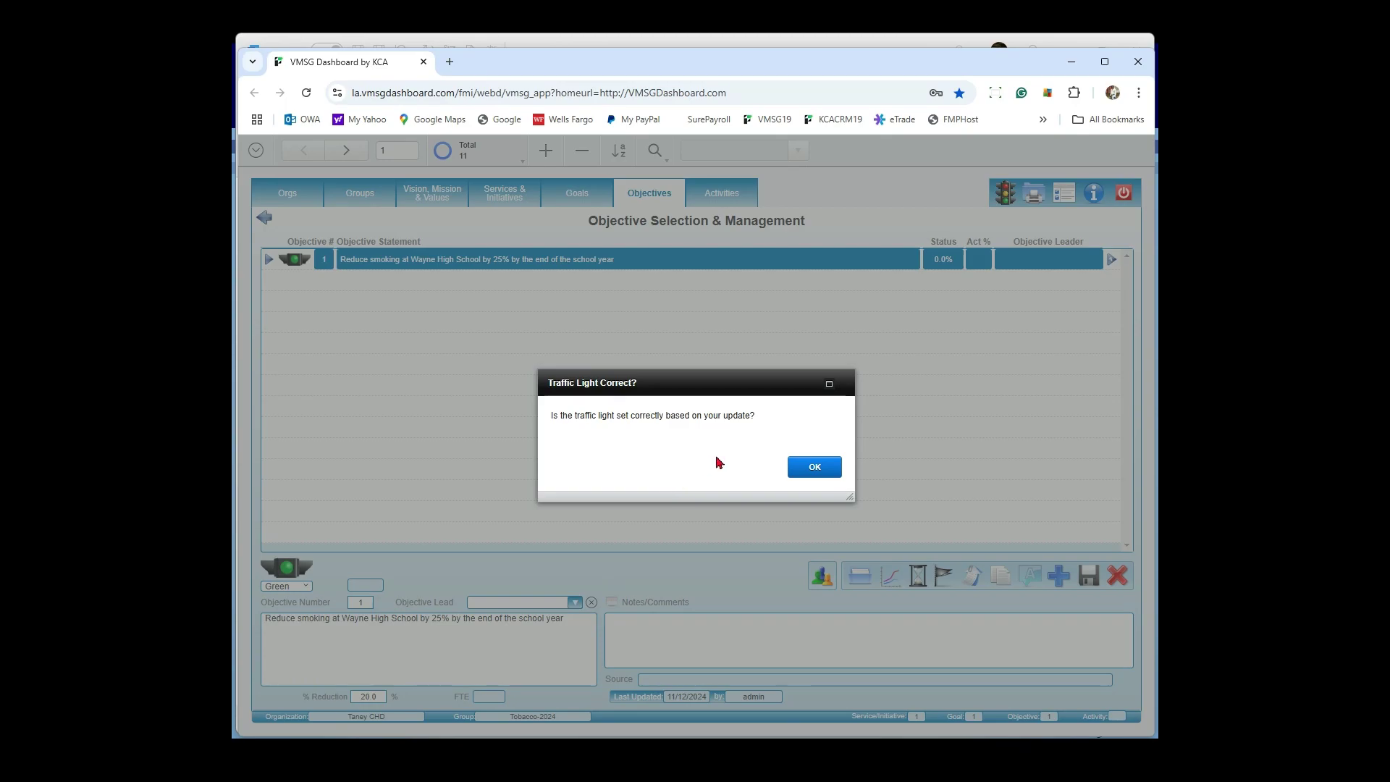
click(810, 471)
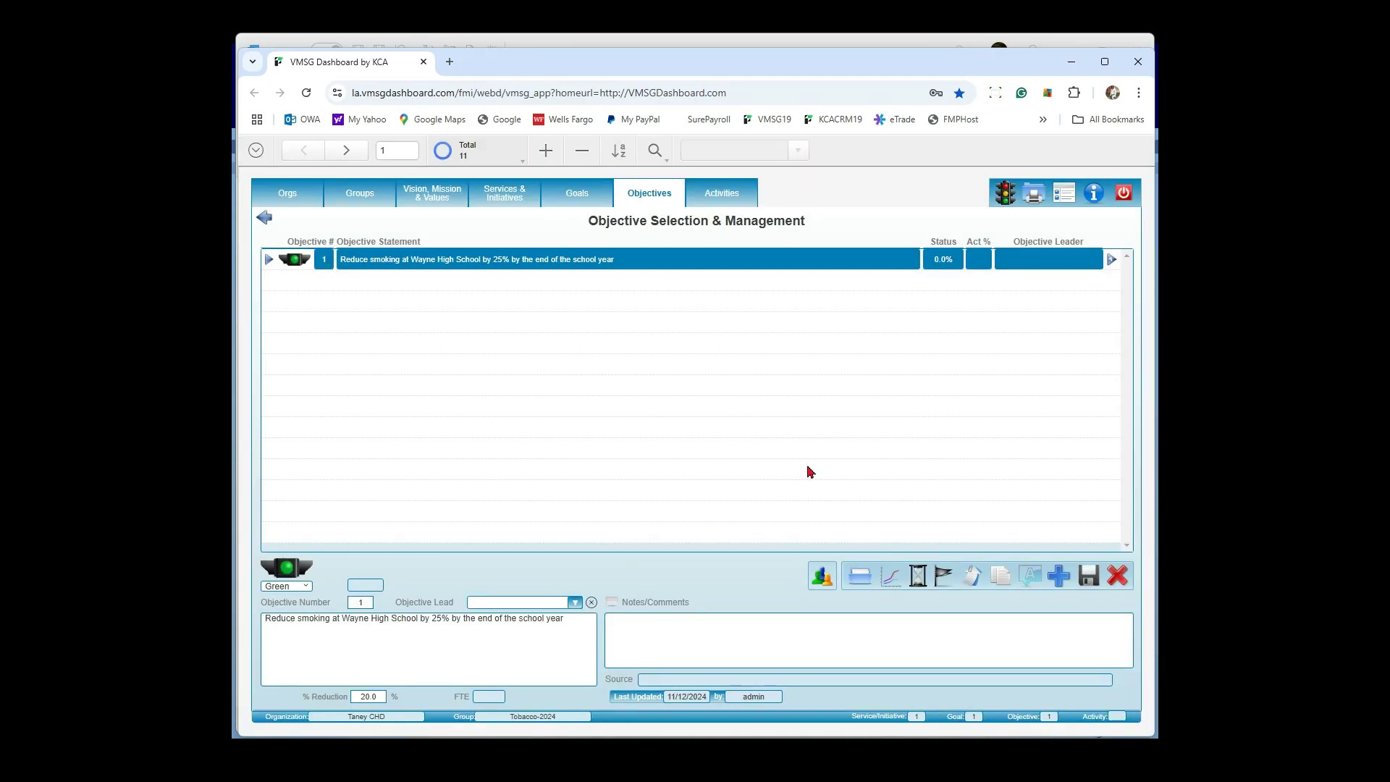
- Set the objective's traffic light to Yellow and enter "This is a test note" in its notes
click(307, 591)
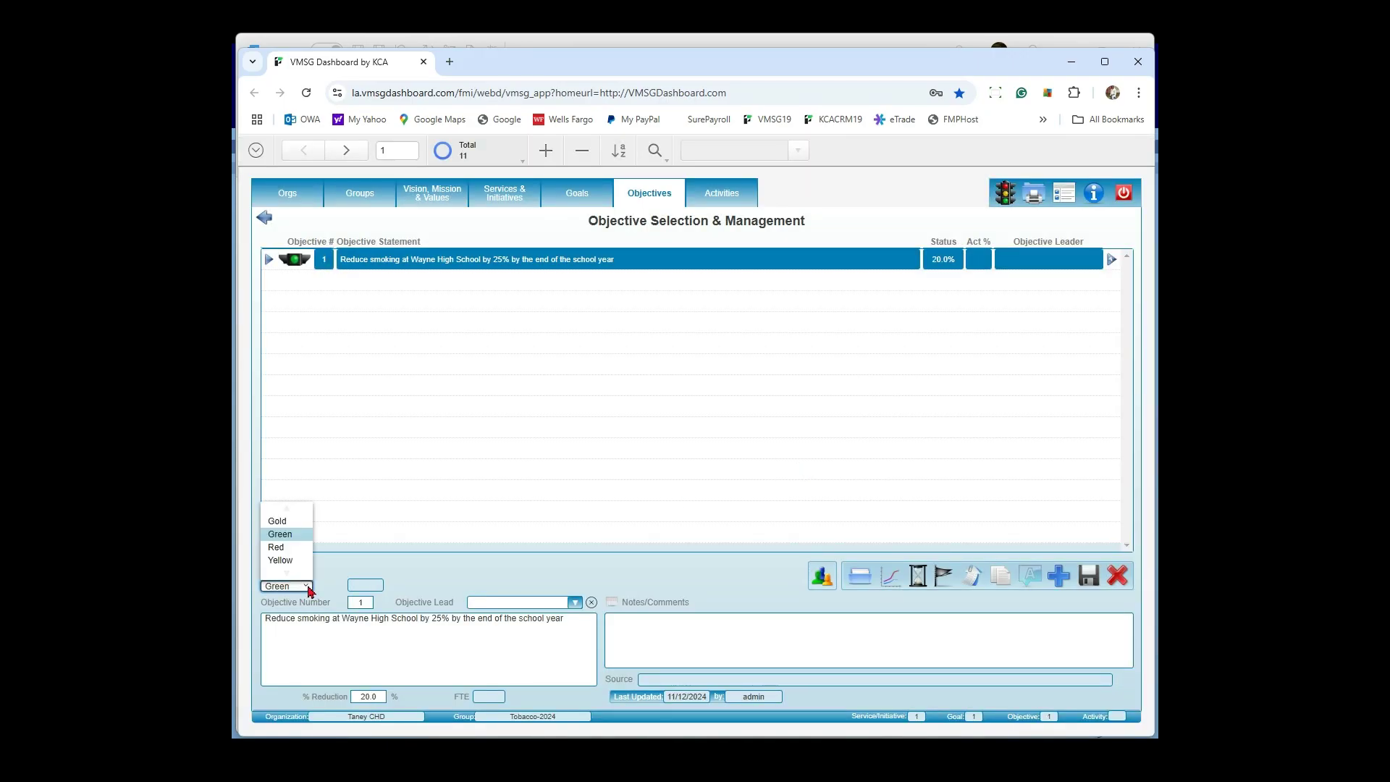
click(297, 566)
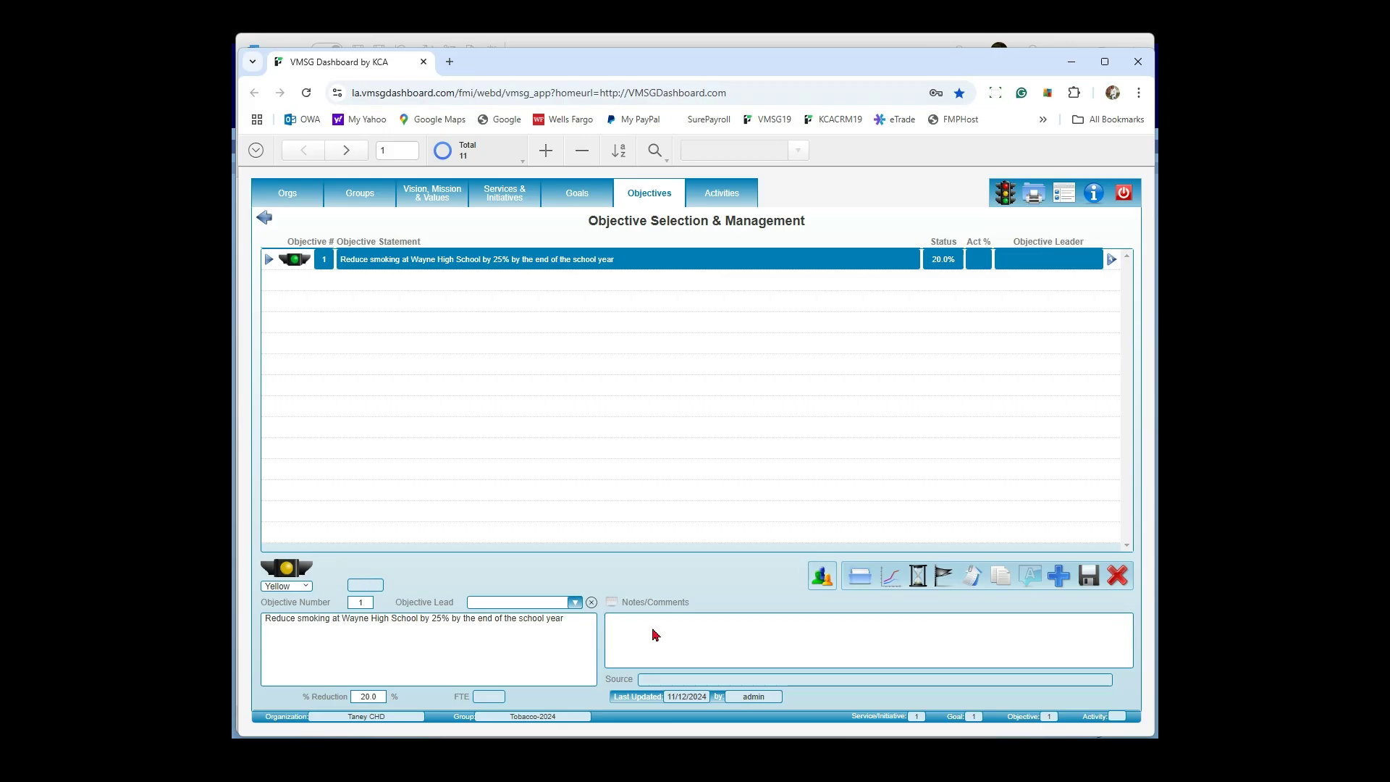
click(701, 635)
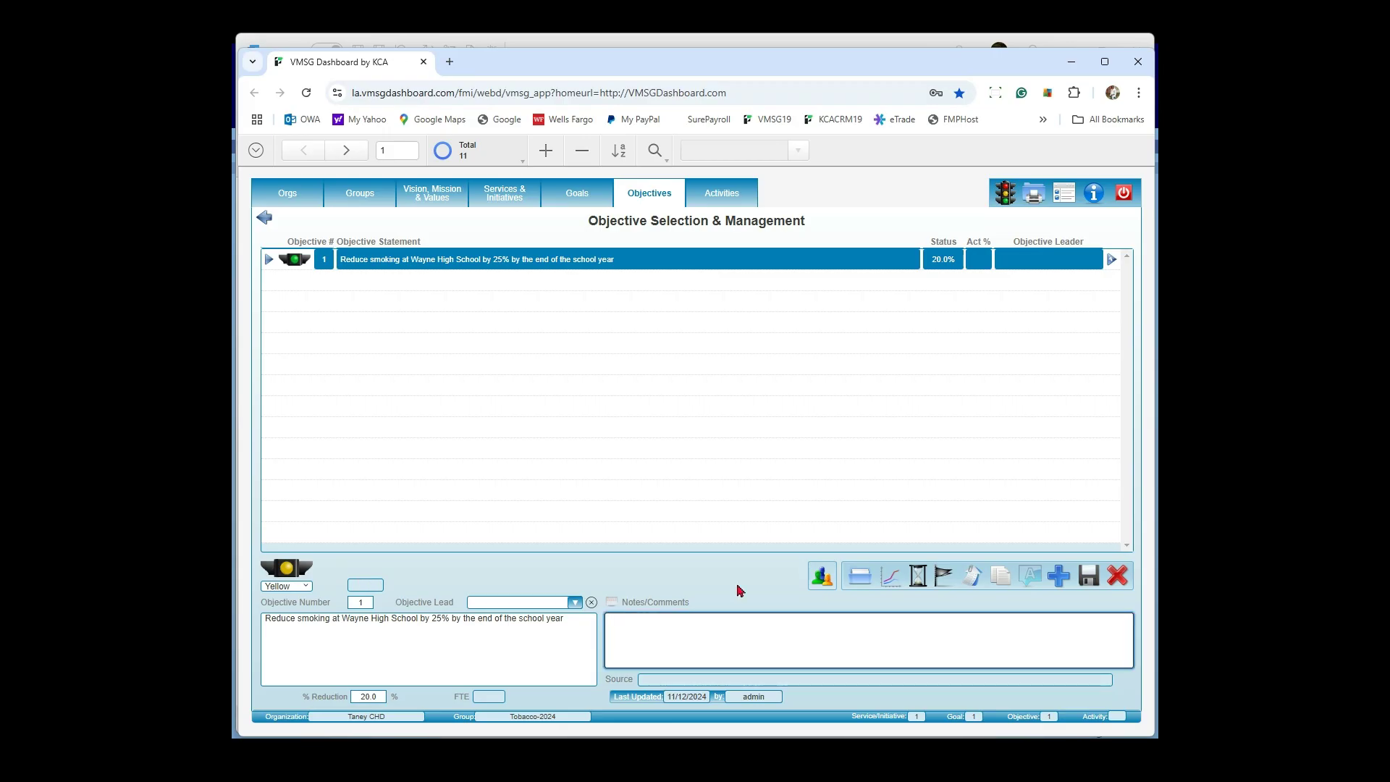
text(This is a test note)
- Add the timestamped note "Only at a 20% reduction. Set light to yellow." above the test note and save the objective
click(613, 605)
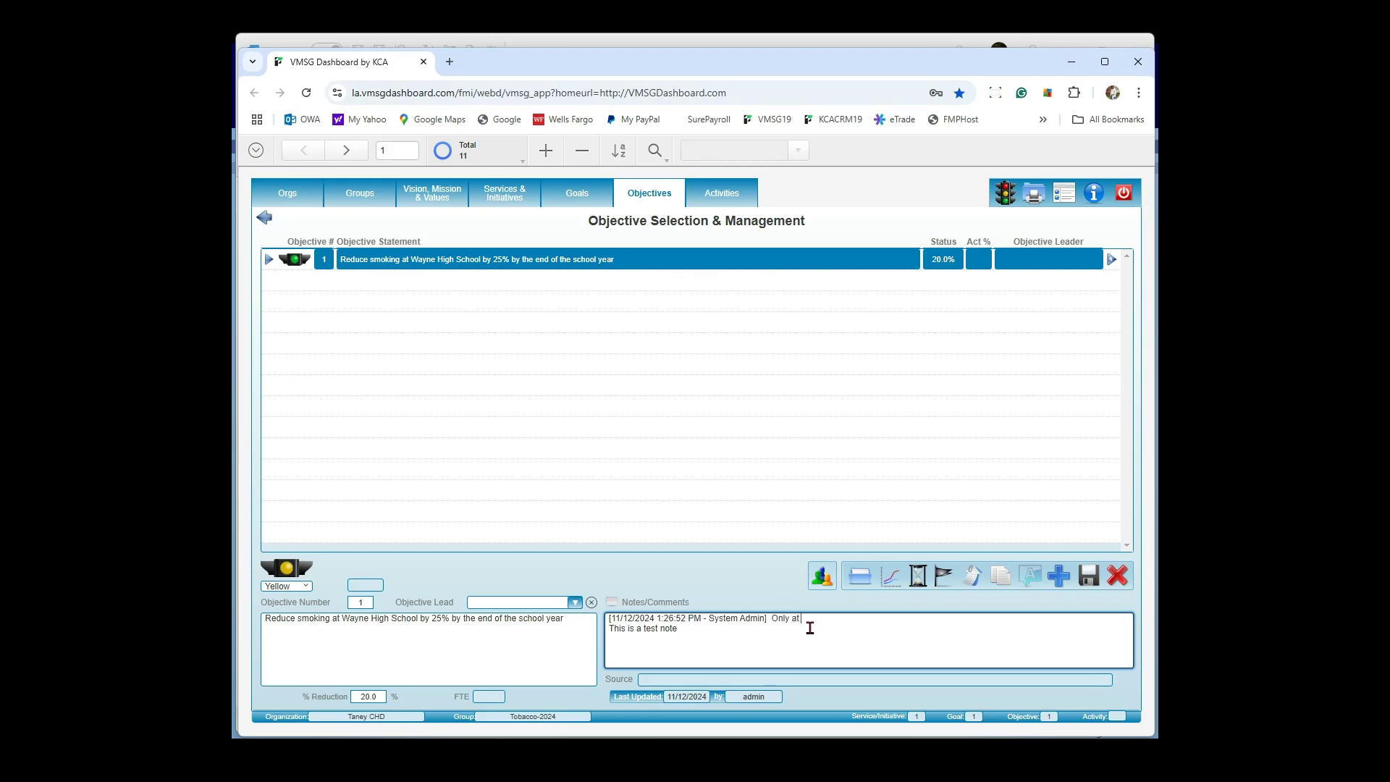
text(20)
text(% redukc)
key(BackSpace)
key(BackSpace)
text(ction.  Set light to ye)
click(1095, 584)
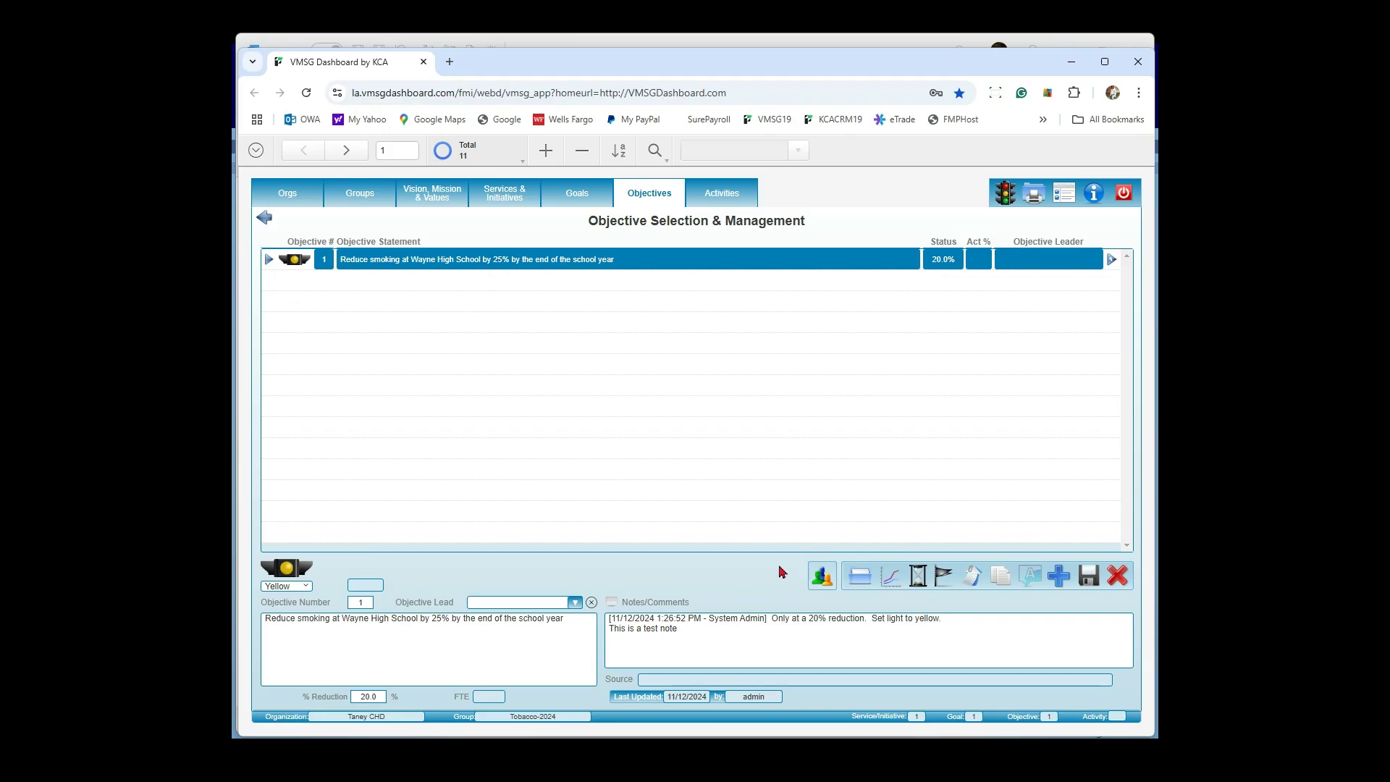
- Assign the IT group user from the full user list as the objective lead and save the objective
click(574, 603)
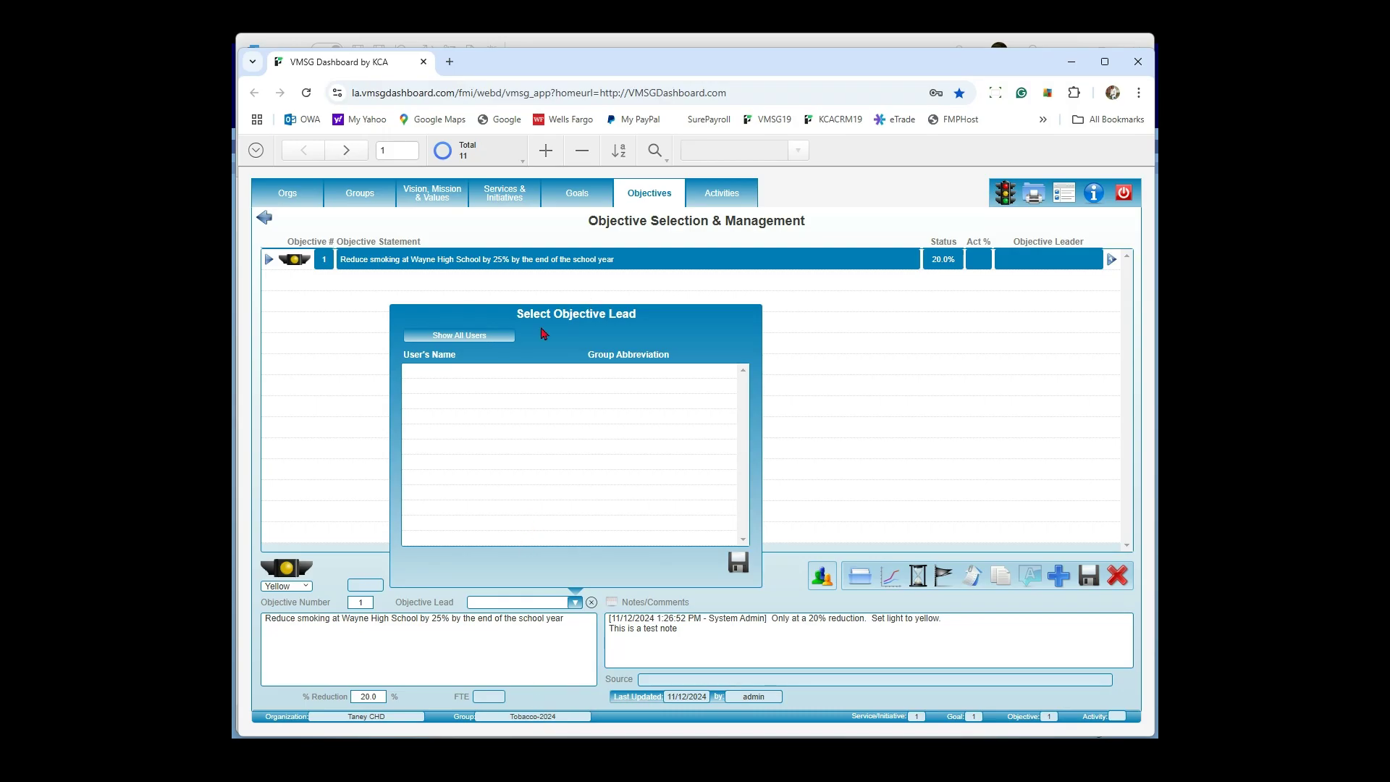
click(479, 337)
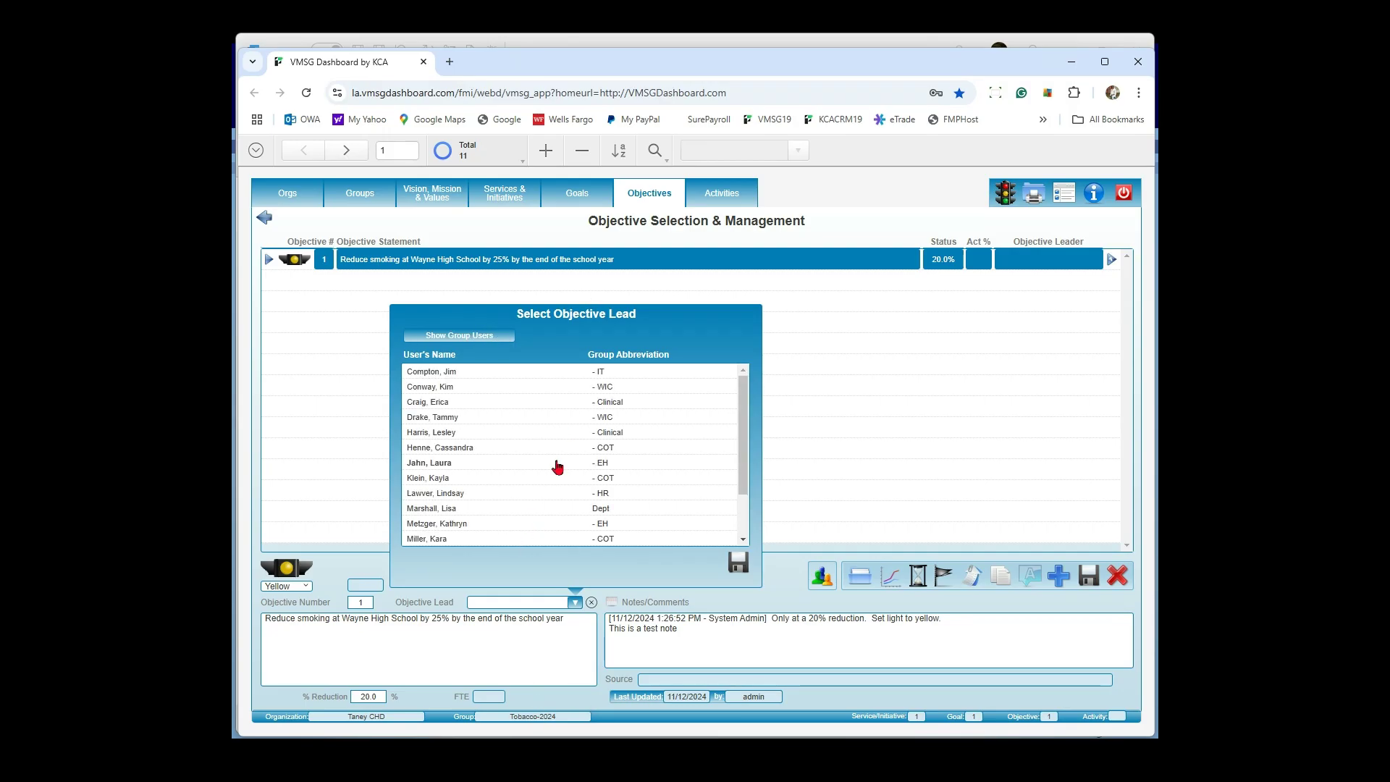
click(454, 373)
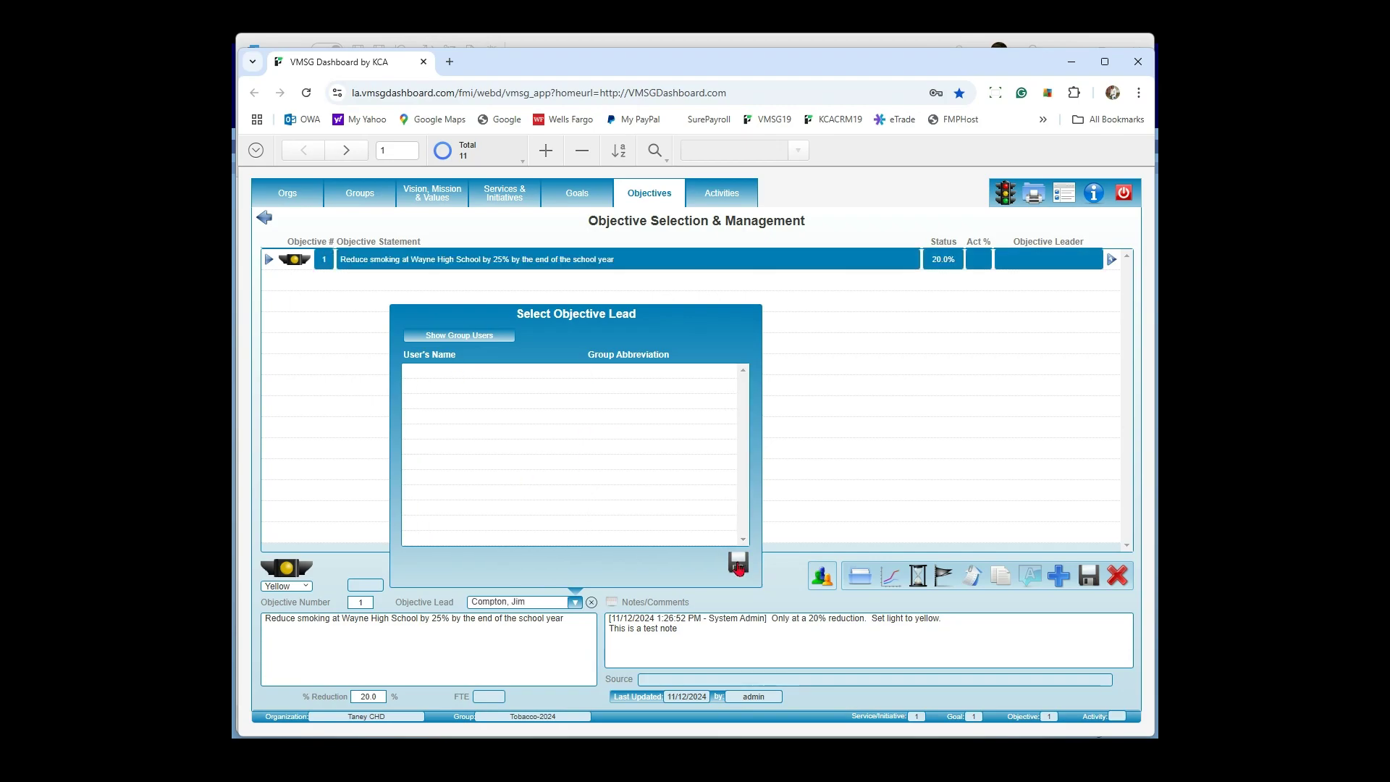
click(739, 564)
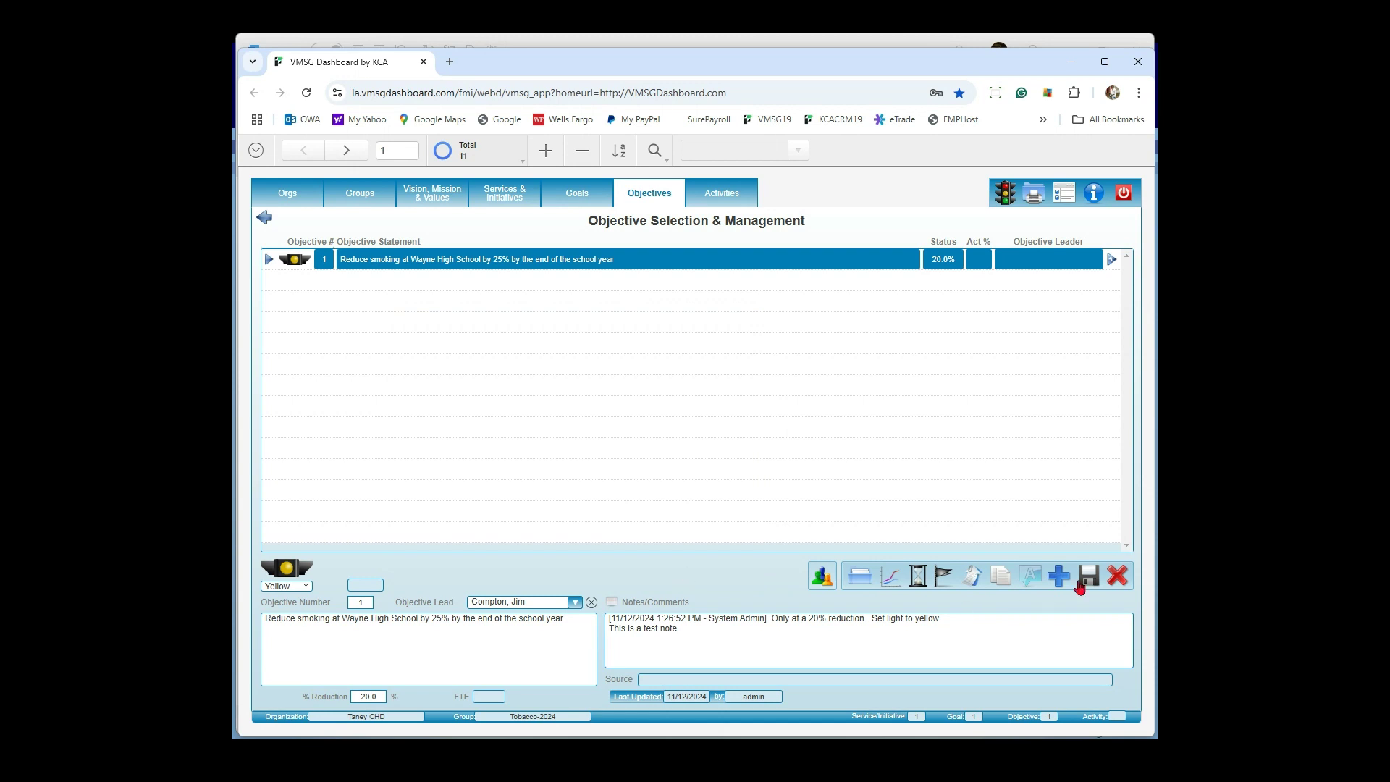
click(1057, 270)
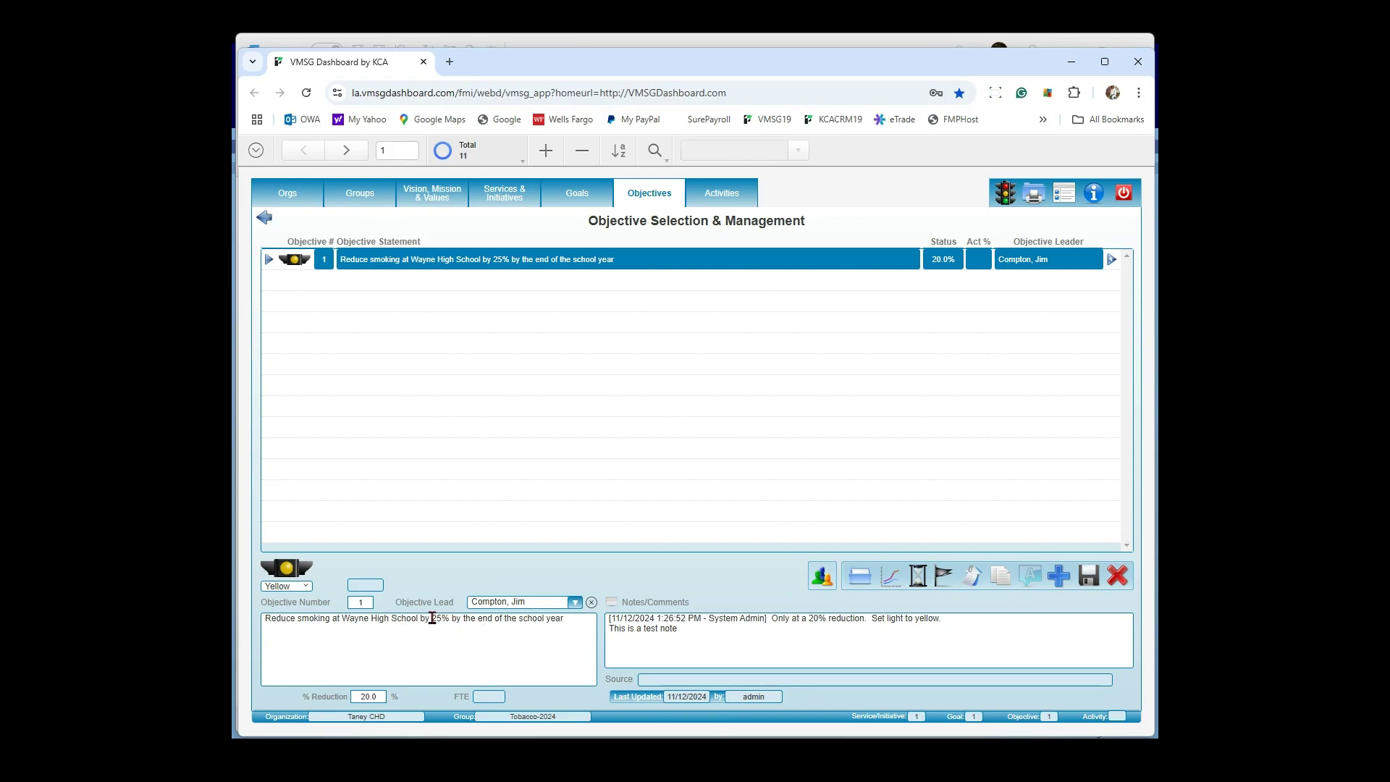
drag(431, 617, 448, 619)
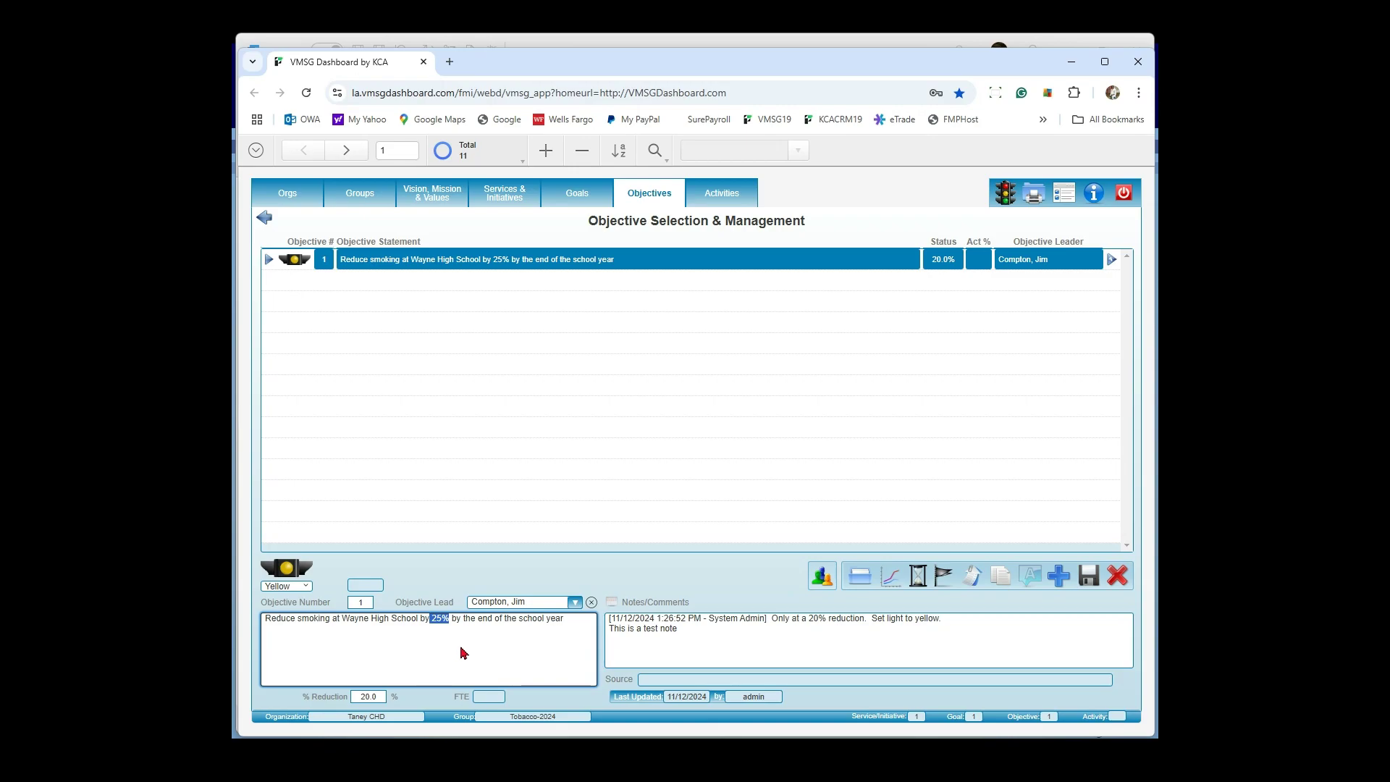
click(367, 697)
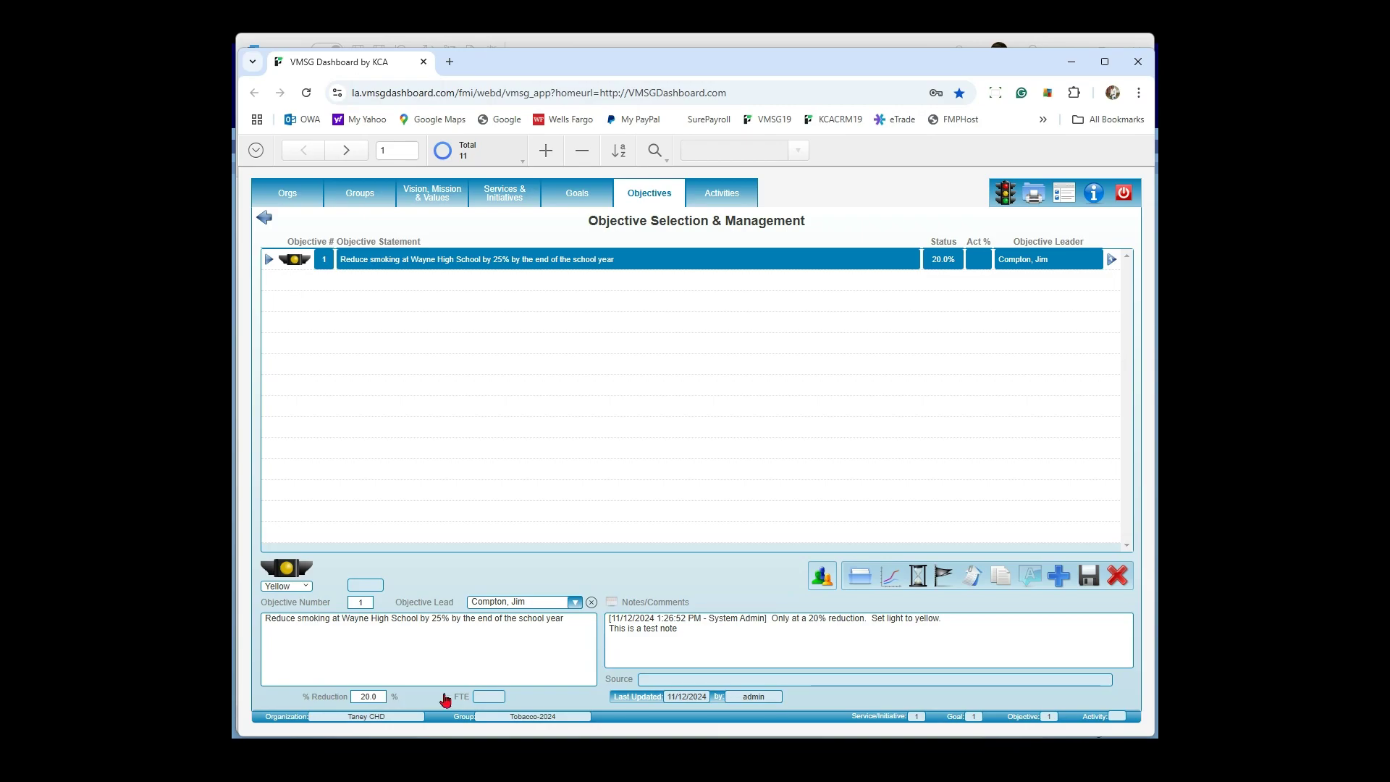
- Save "CDC Smoking Cessation Fast Facts webpage" as the objective's data source with a link to cdc.gov, and test the link
click(808, 681)
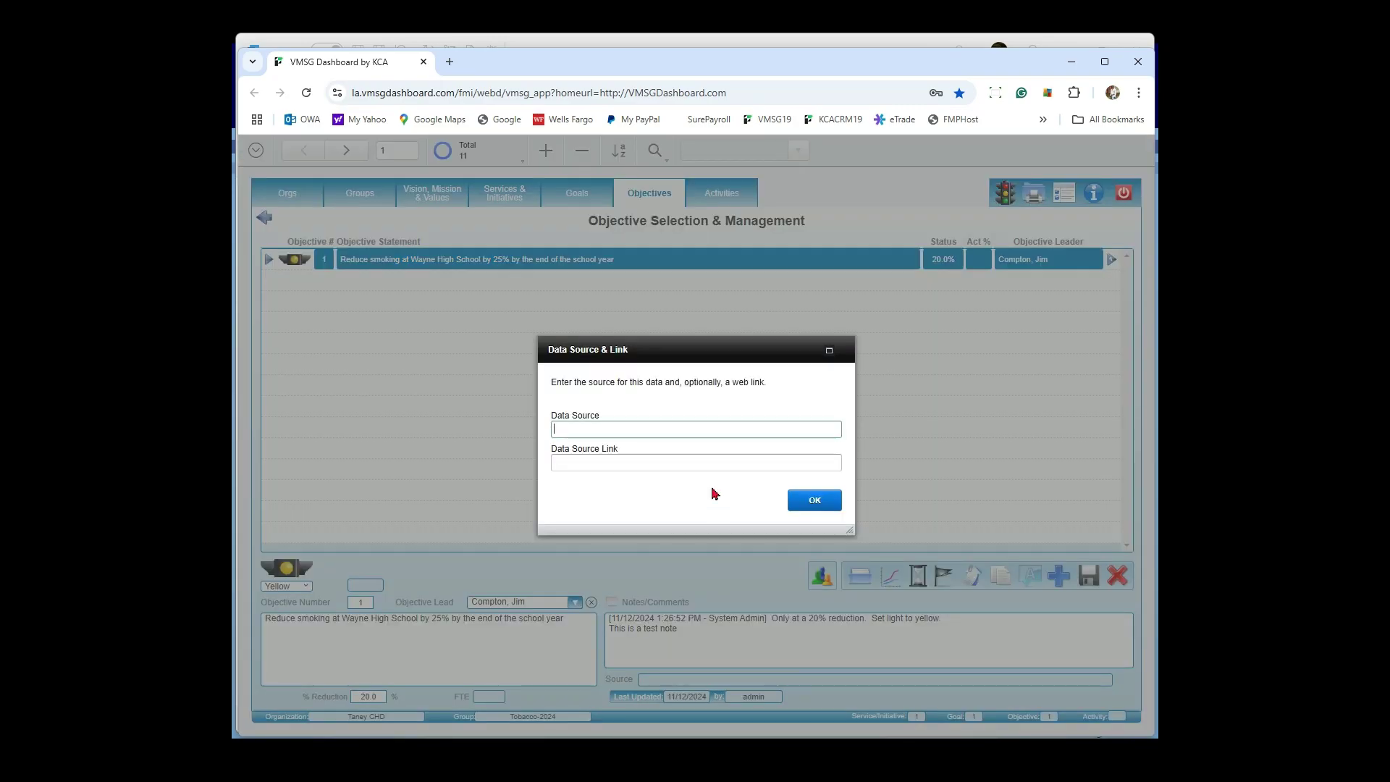
text(CDC Smoking Cessation Fast Facts webpage)
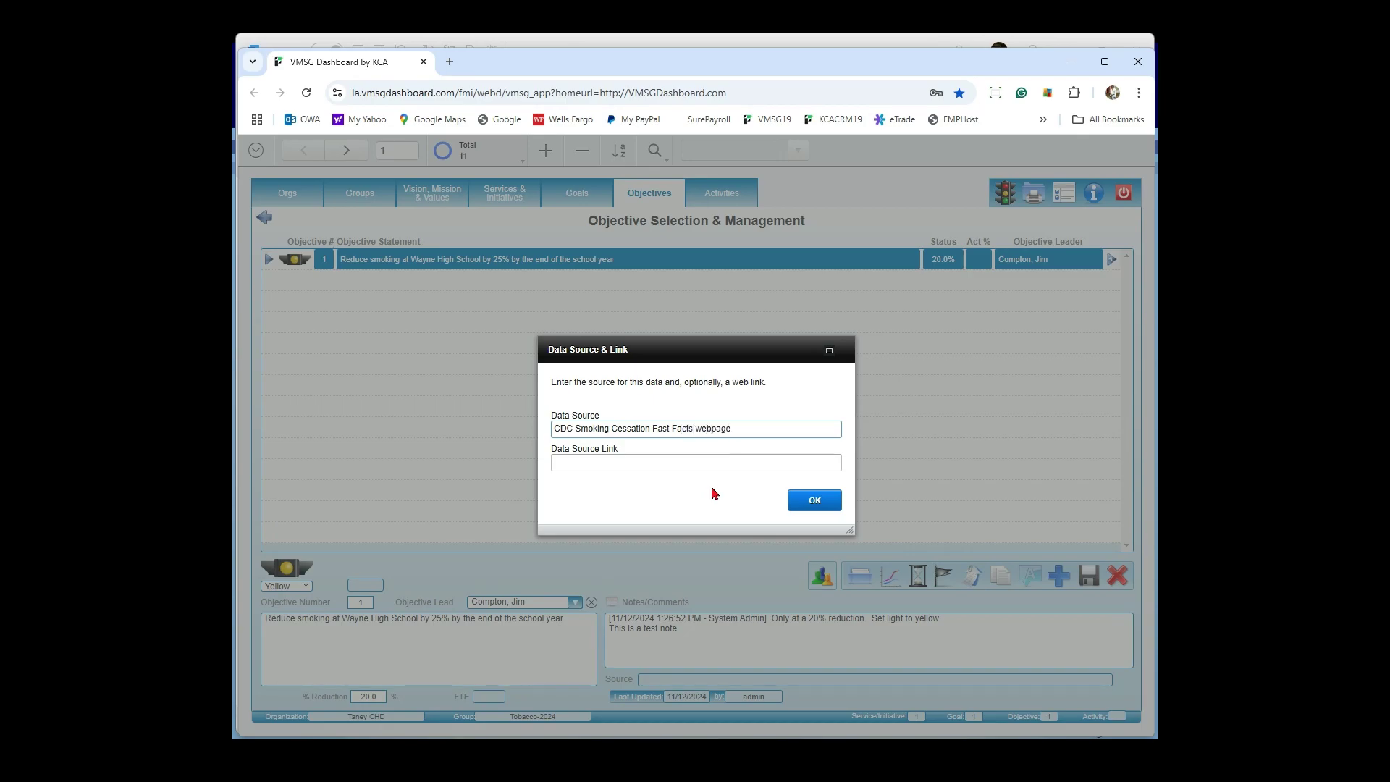
click(595, 463)
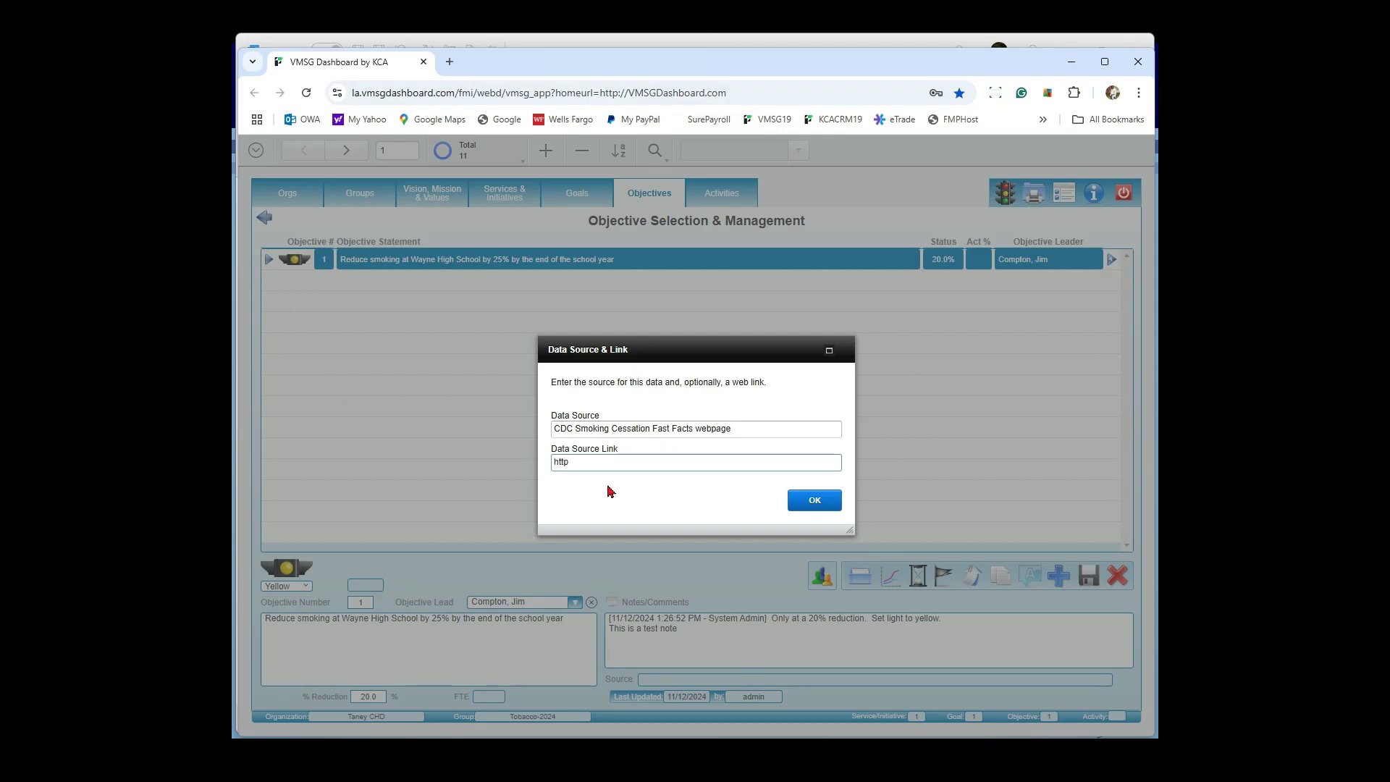
text(/)
text(.gov)
click(822, 506)
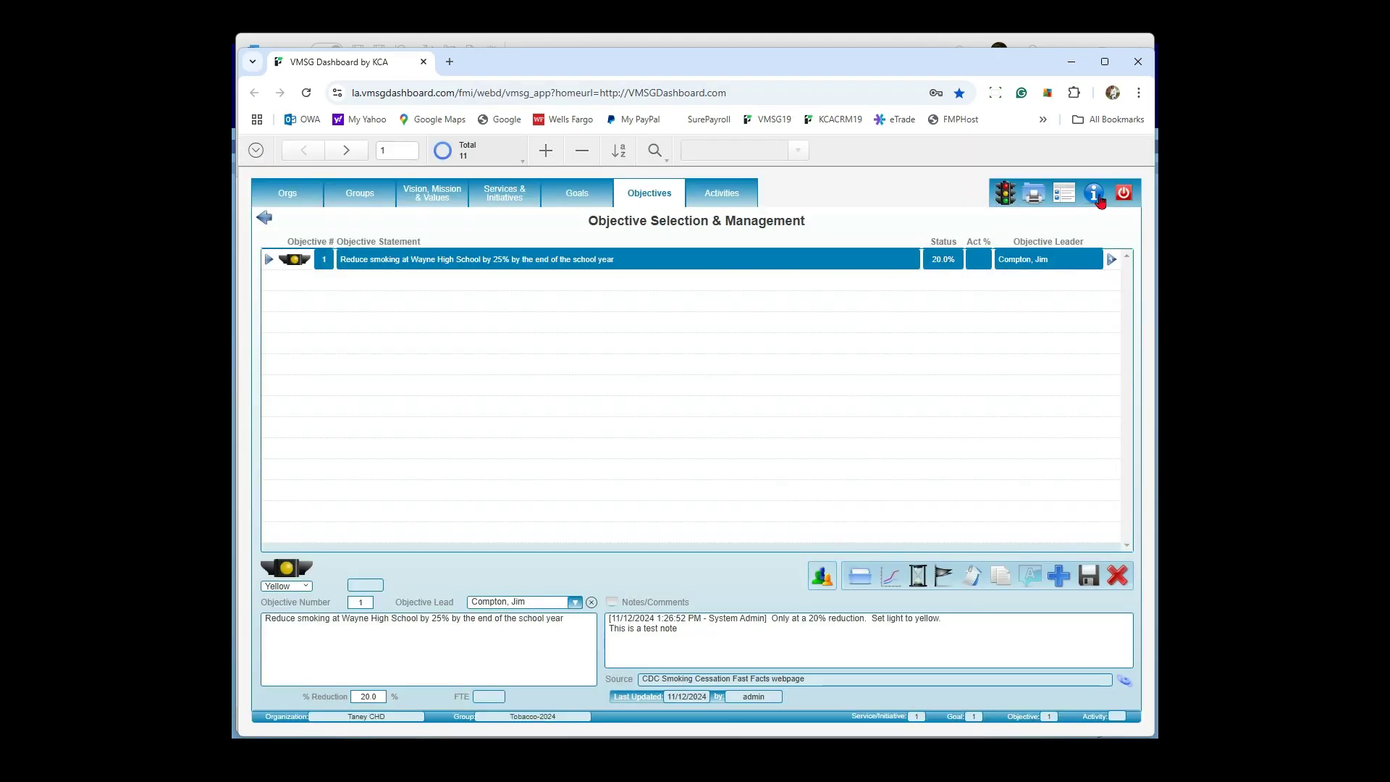
click(1090, 575)
click(815, 474)
click(1124, 683)
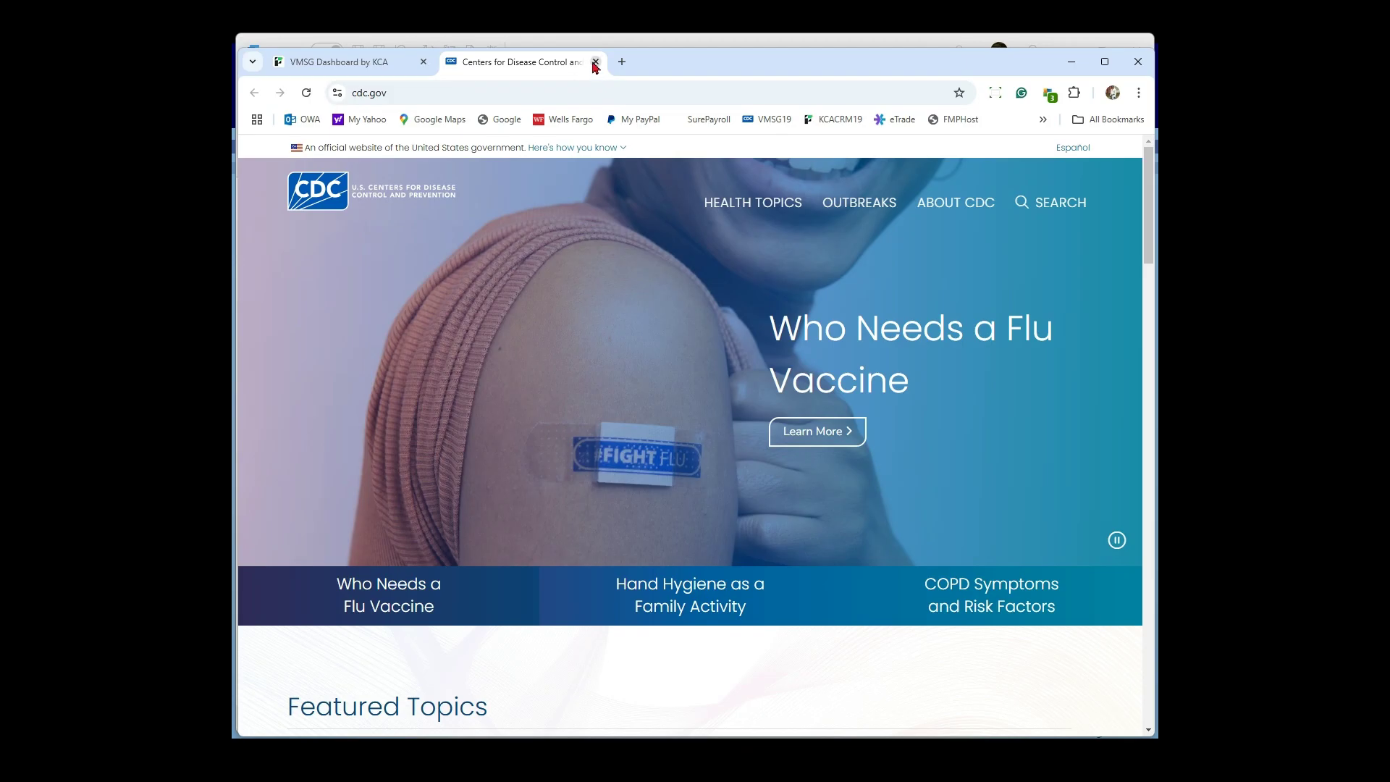
click(595, 62)
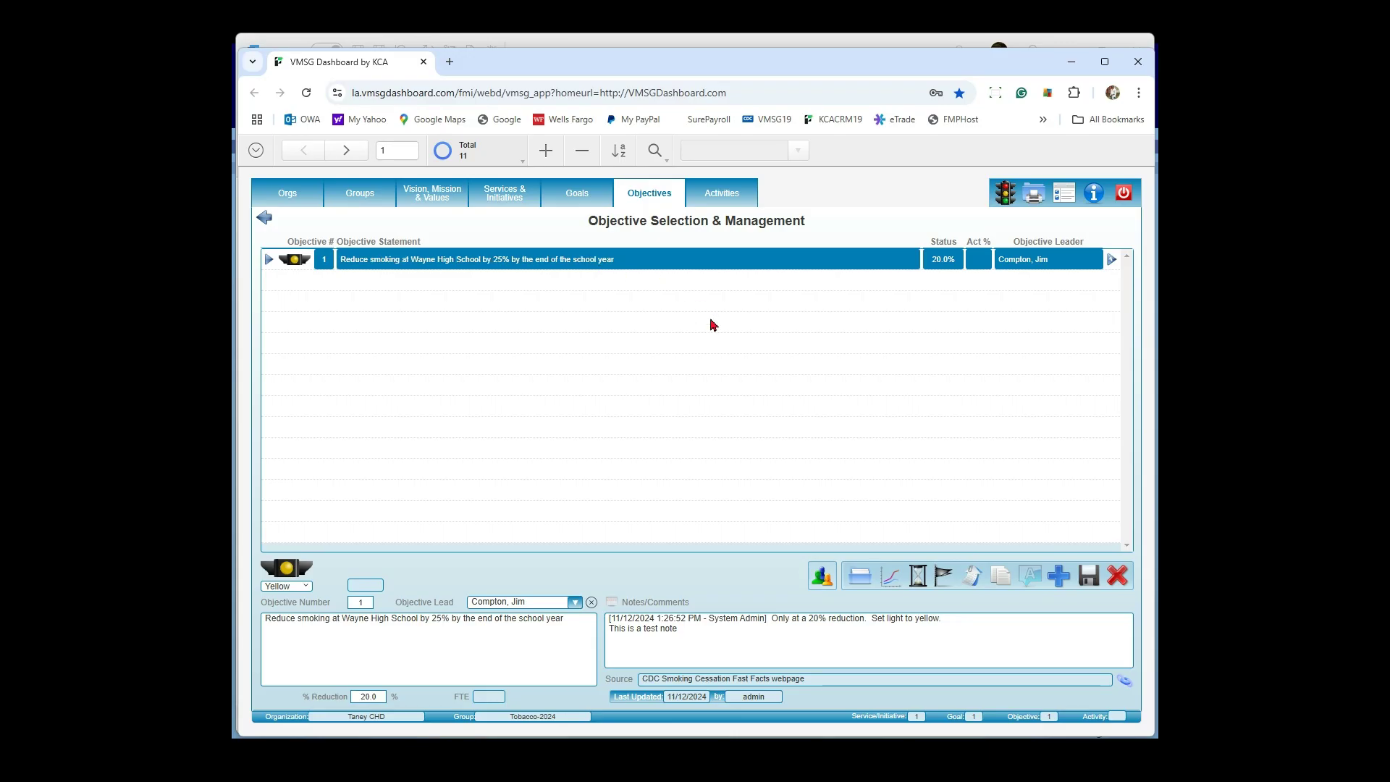
- Add a Project-based Activity under the objective, copied from the Word plan: "Create training content & materials for students and faculty on the dangers of smoking"
click(722, 194)
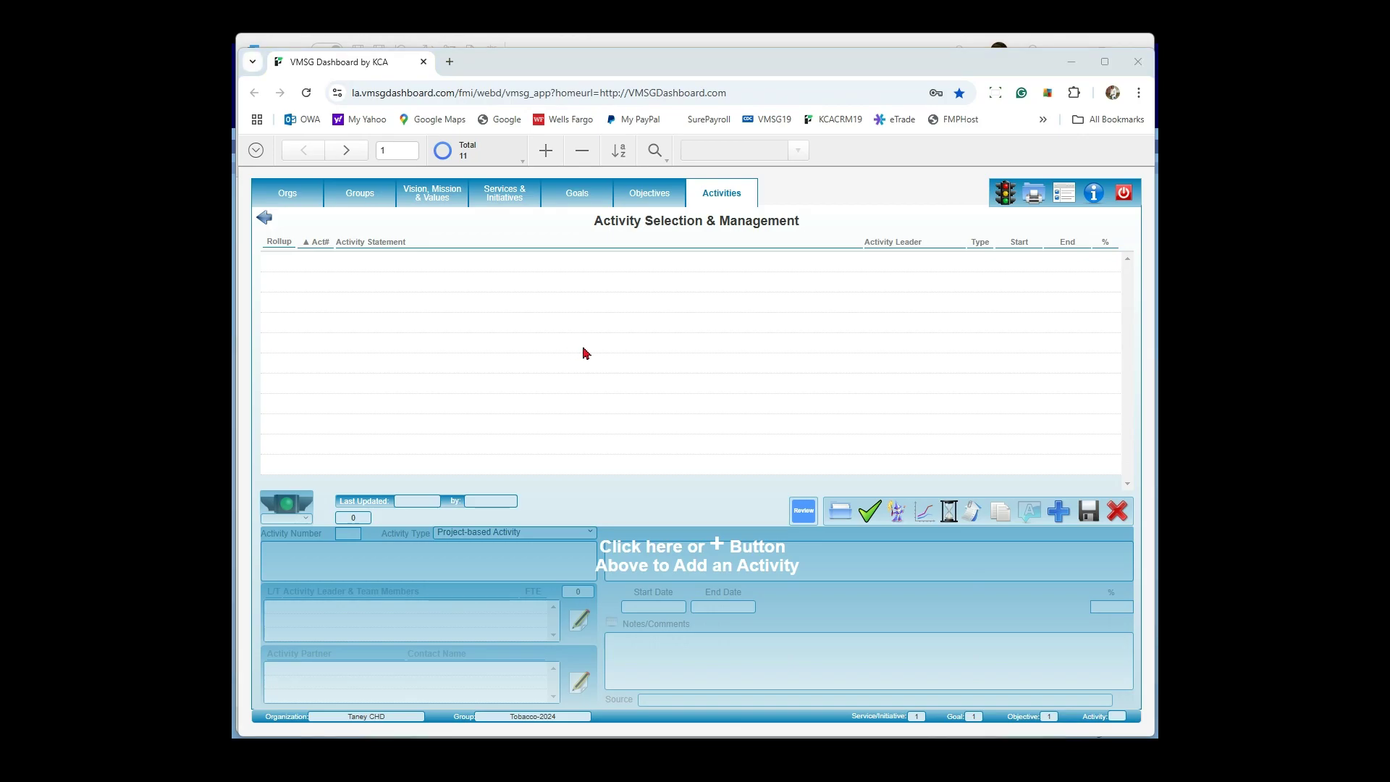
key(alt+Tab)
scroll(587, 351, down, 4)
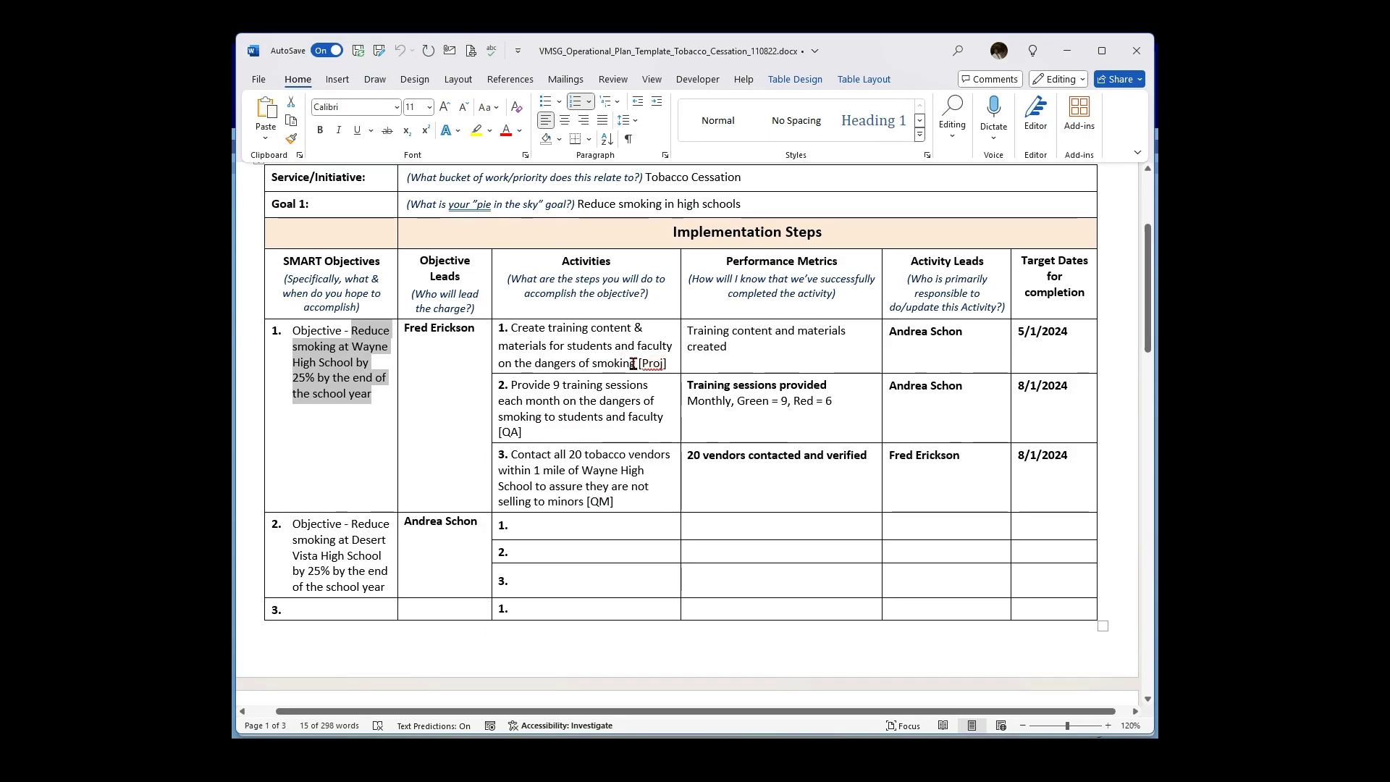
drag(666, 364, 526, 334)
key(ctrl+c)
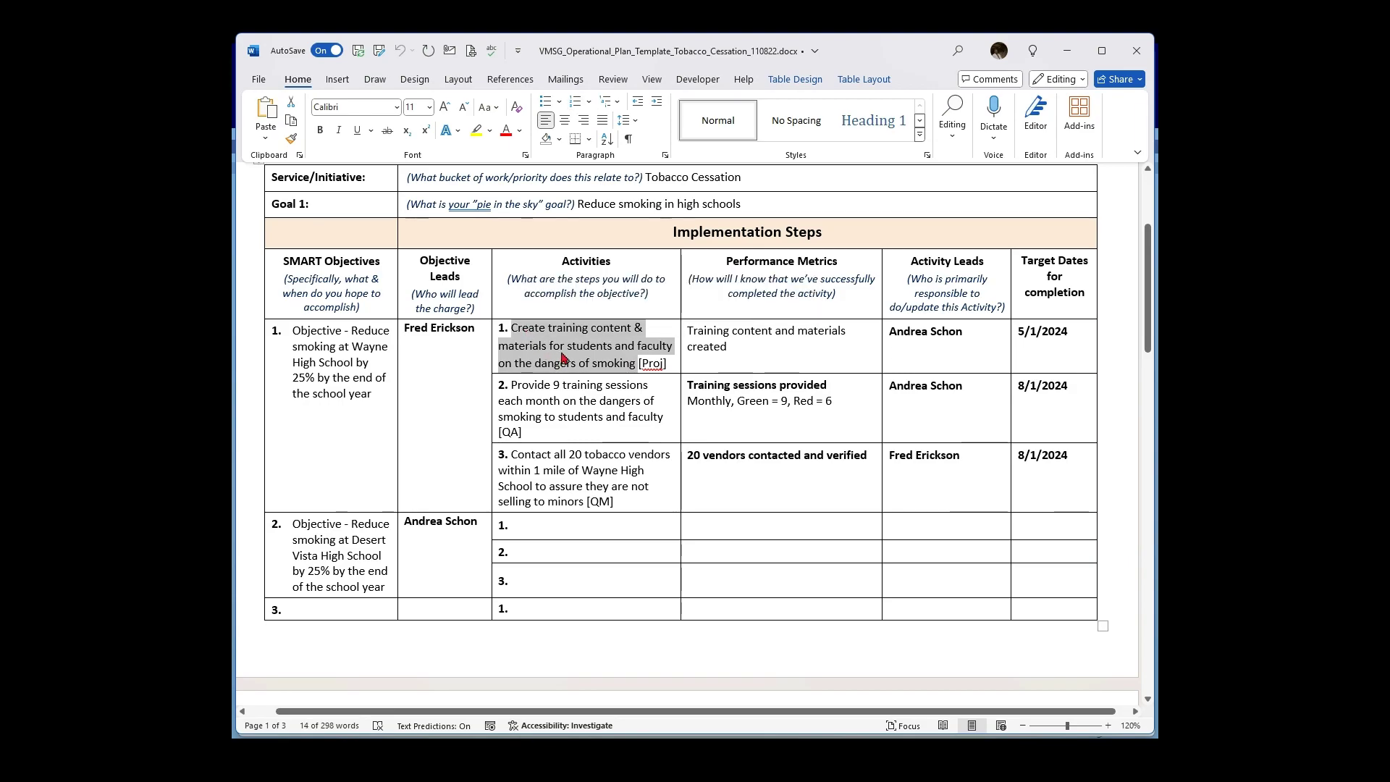
key(alt+Tab)
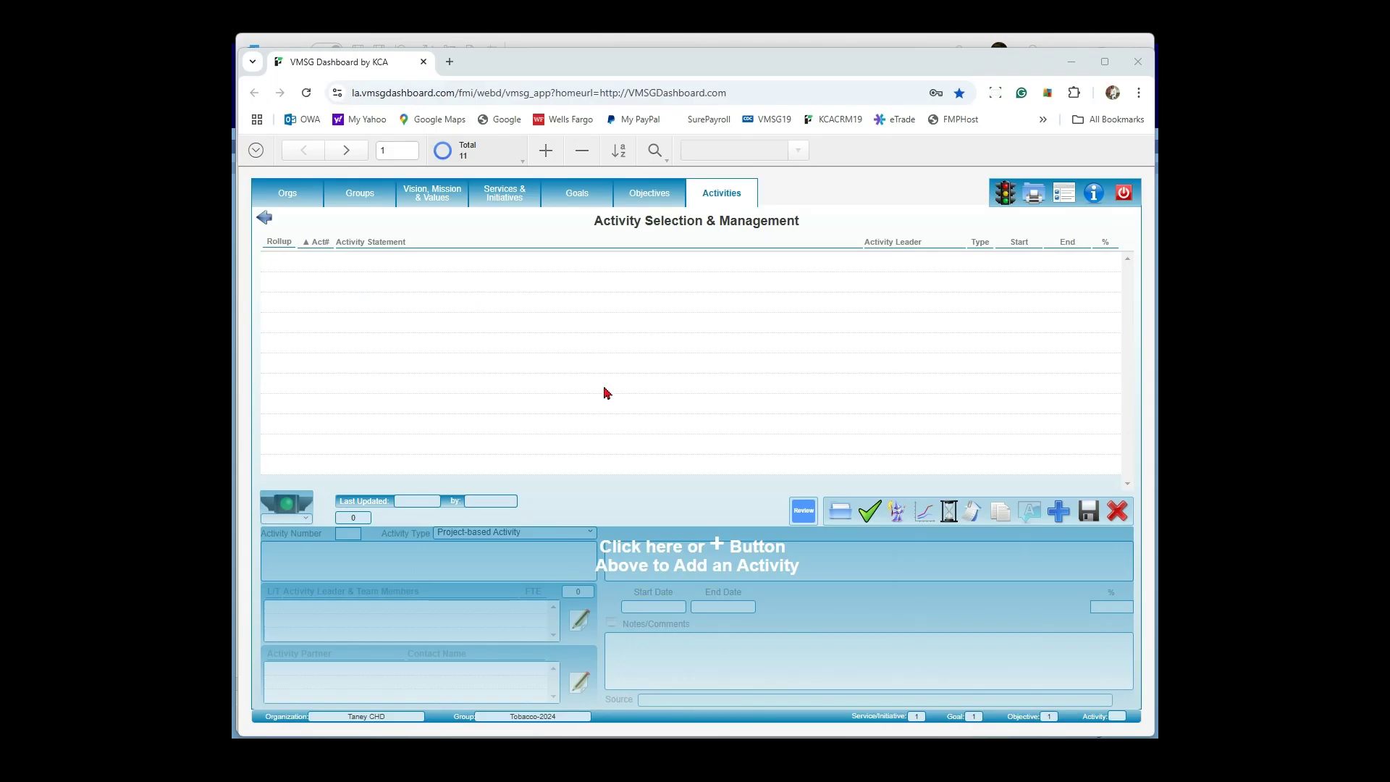
click(642, 637)
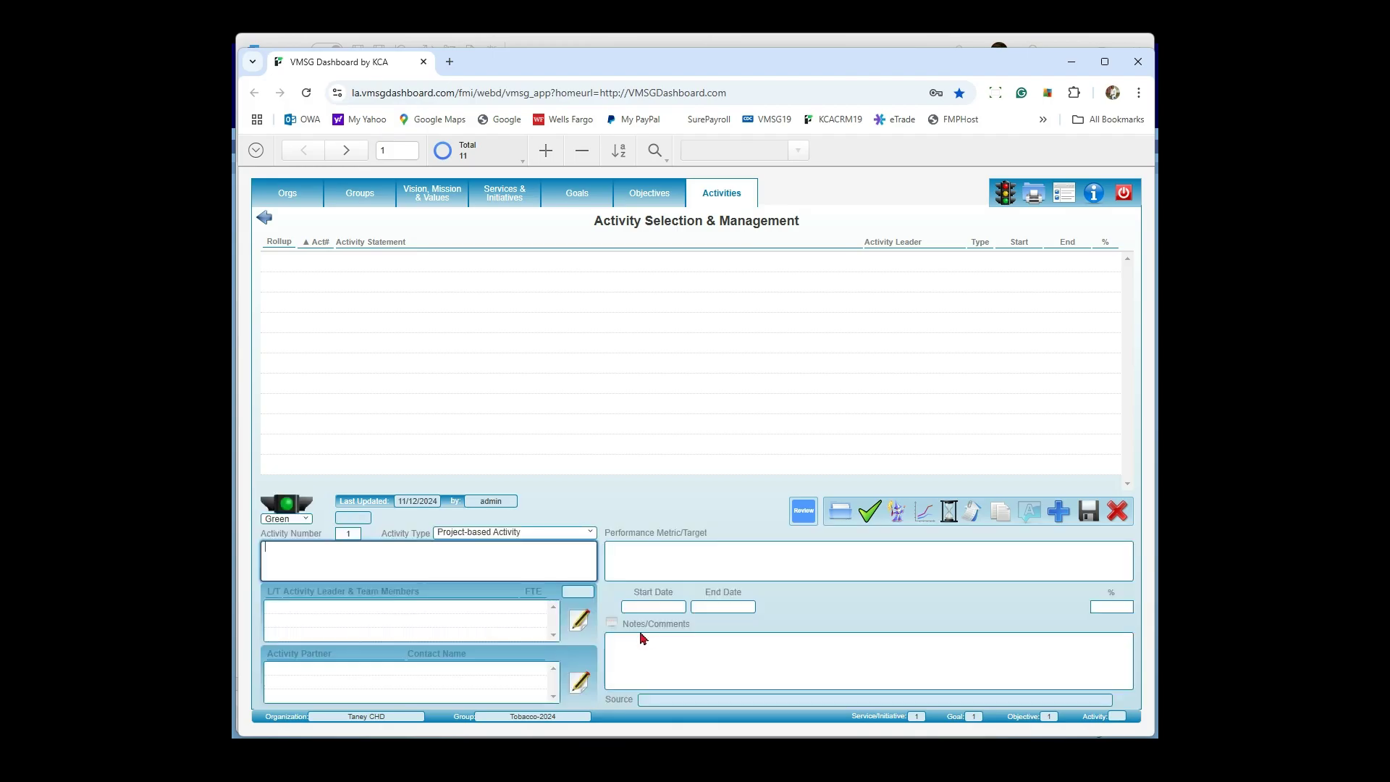
key(ctrl+v)
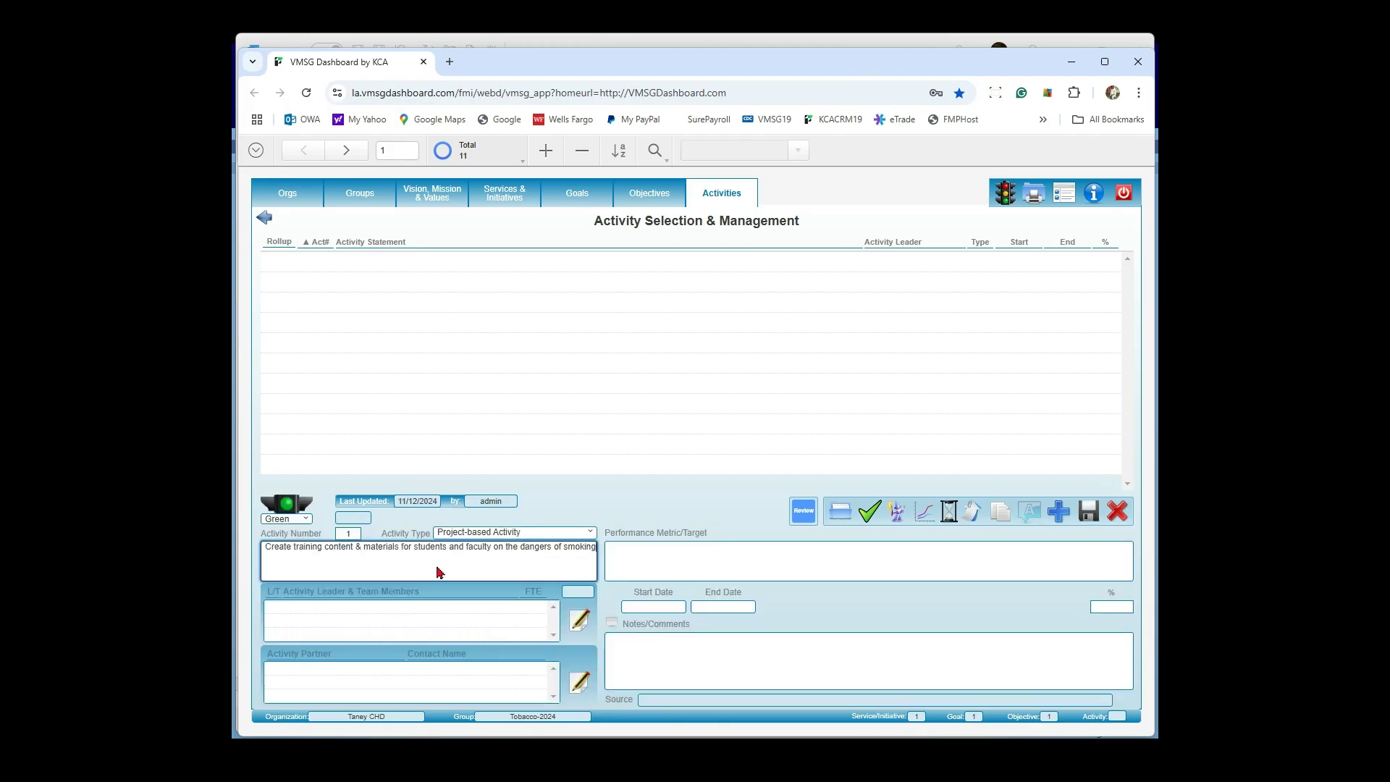
click(590, 534)
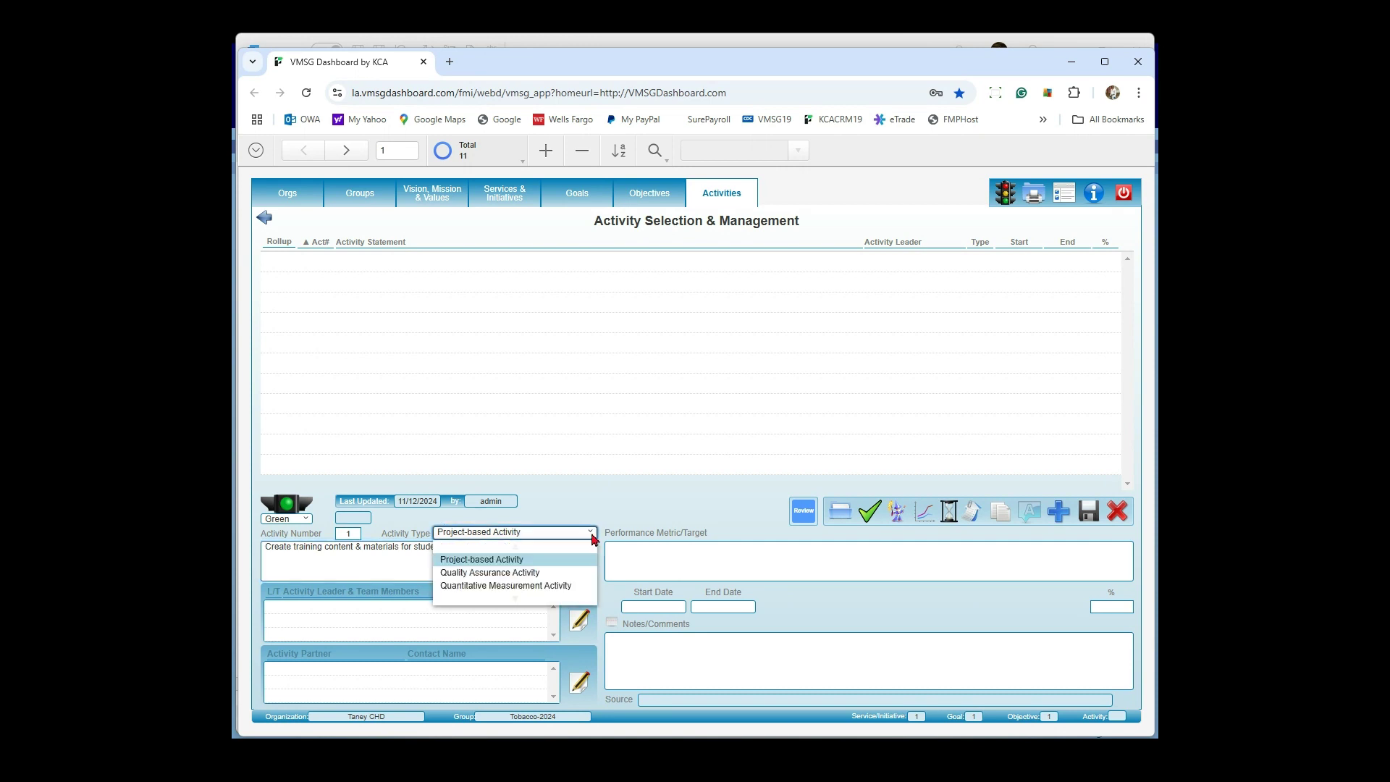
click(594, 515)
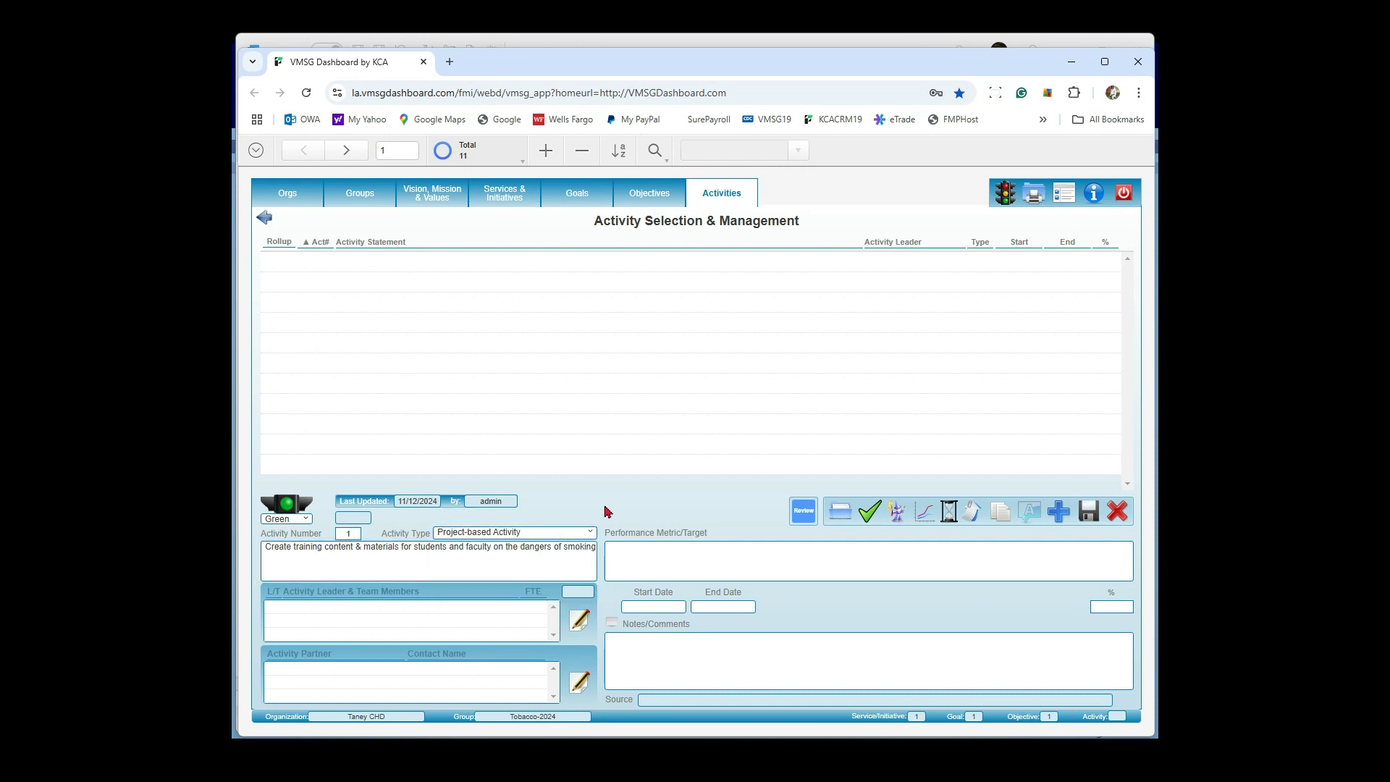
- Copy the performance metric "Training content and materials created" from the Word plan into the activity in VMSG Dashboard
click(684, 570)
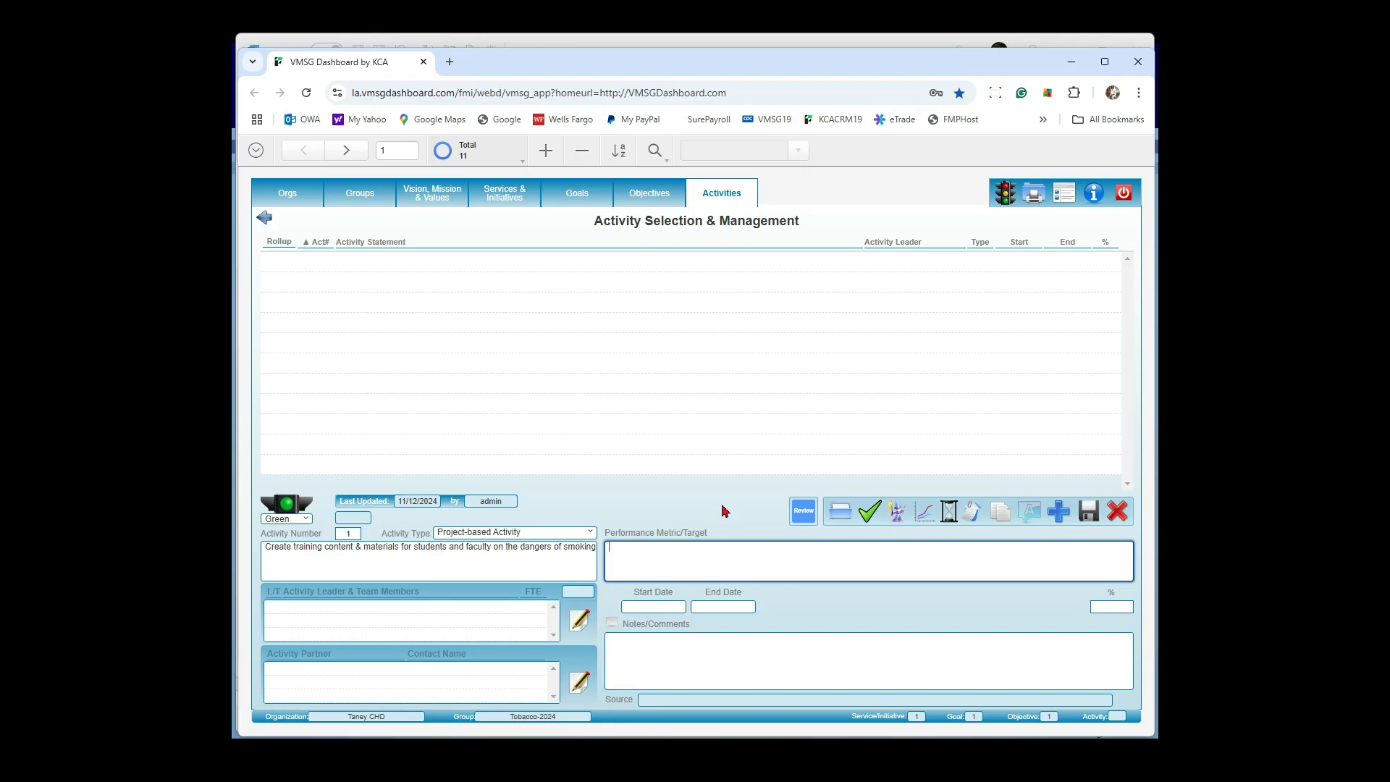
key(alt+Tab)
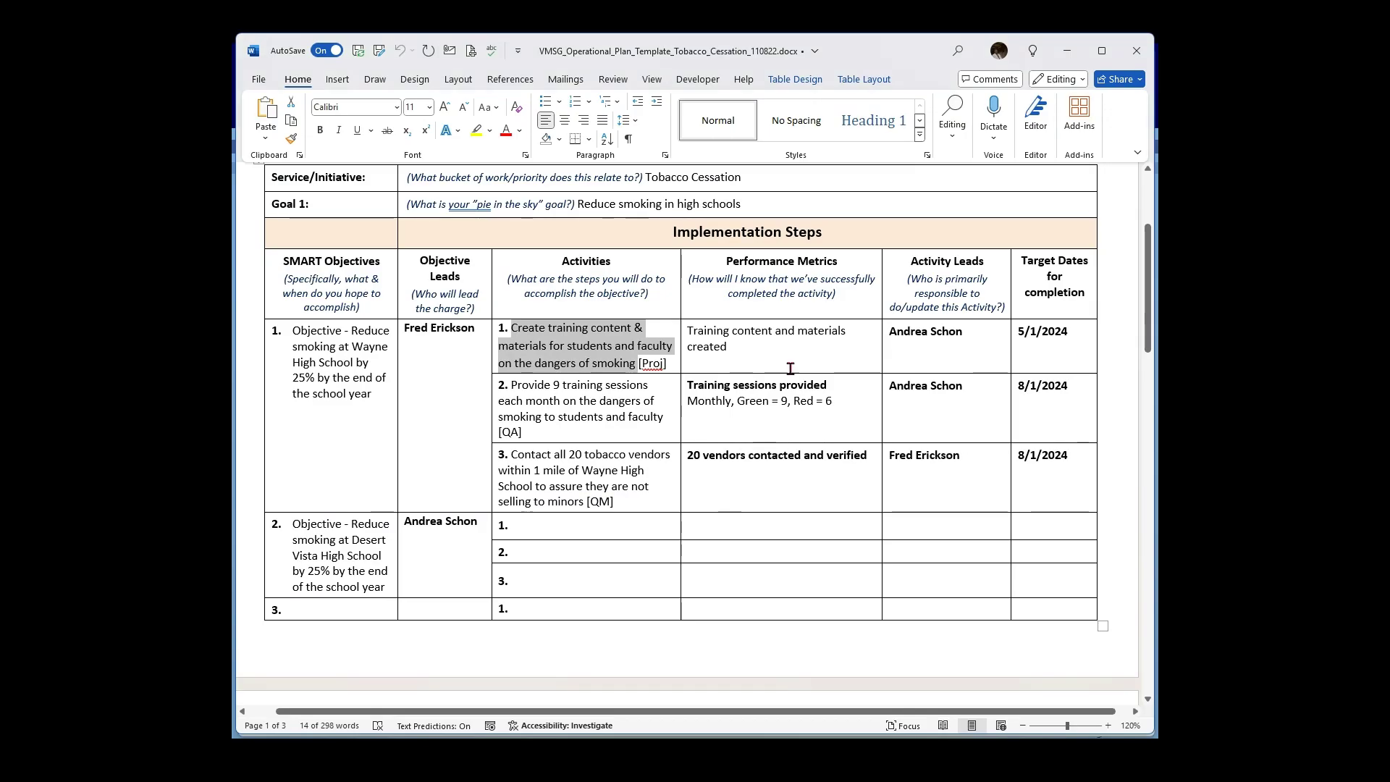
drag(730, 349, 703, 336)
key(ctrl+c)
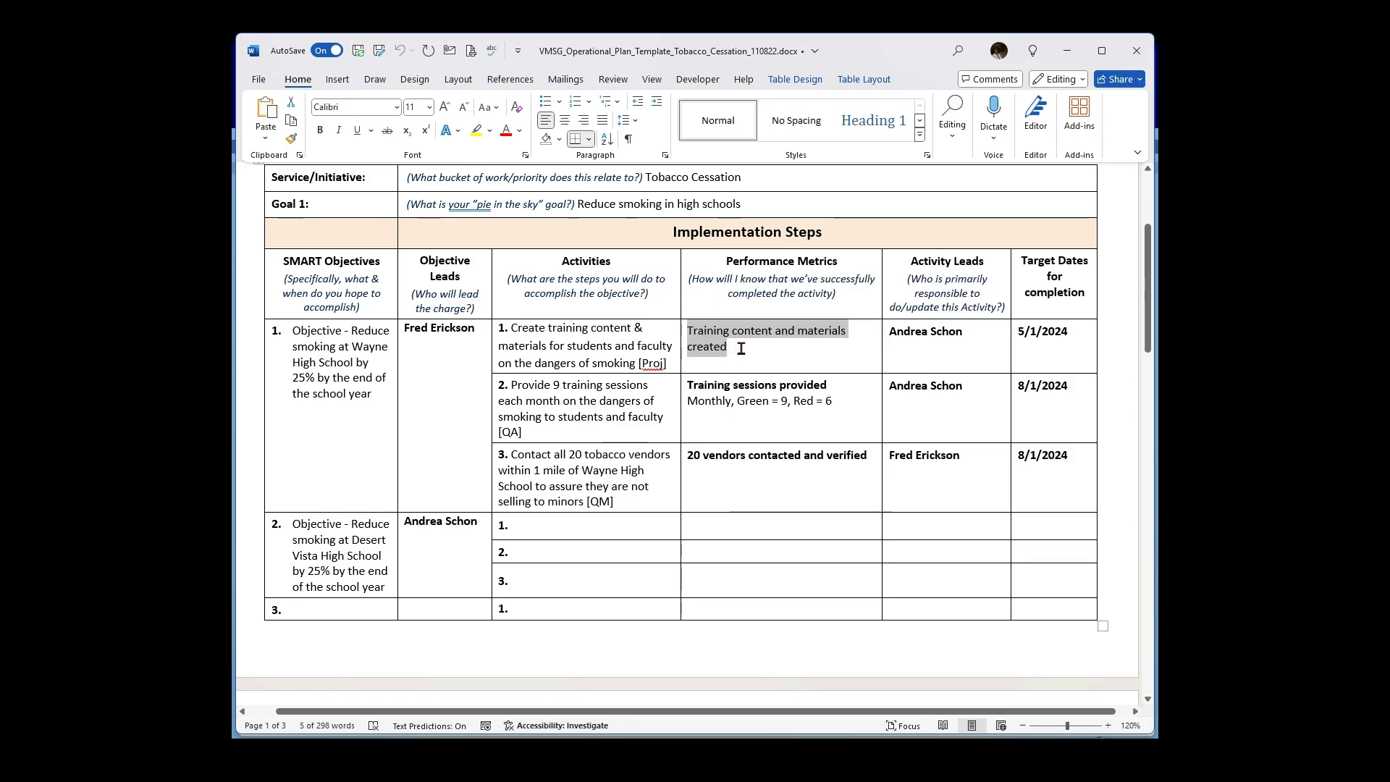
key(alt+Tab)
key(ctrl+v)
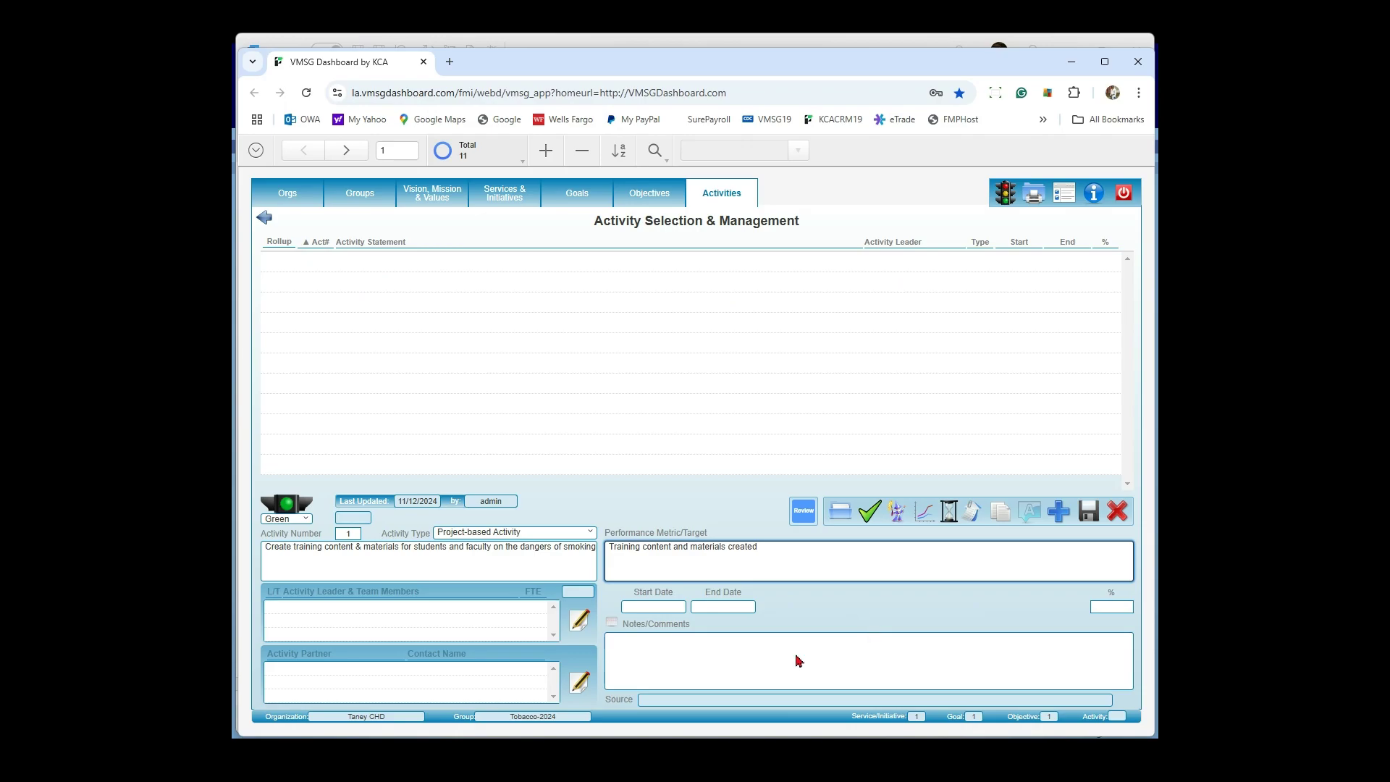
- Set the training content activity's start date to 11/1/2024 and end date to 11/30/2024
click(681, 605)
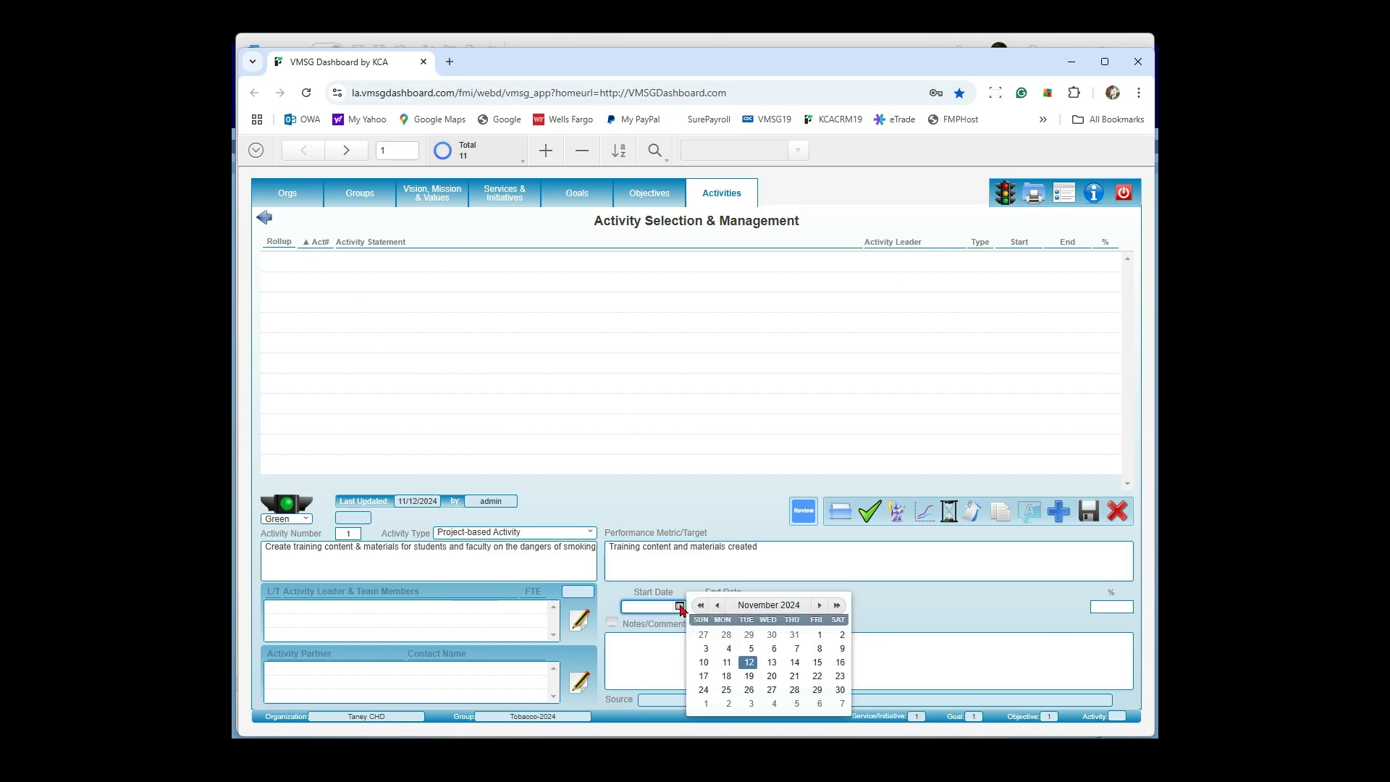
click(821, 637)
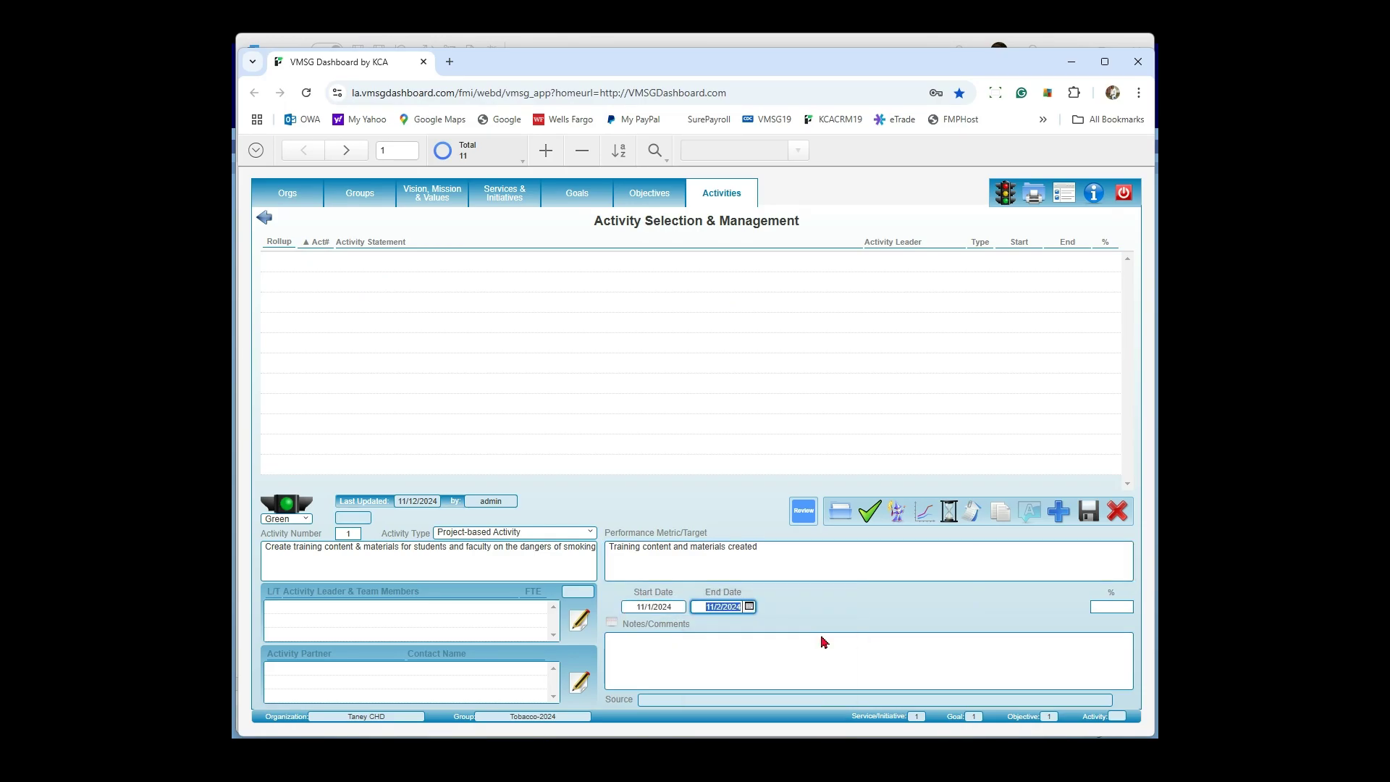
click(750, 608)
click(909, 692)
click(928, 589)
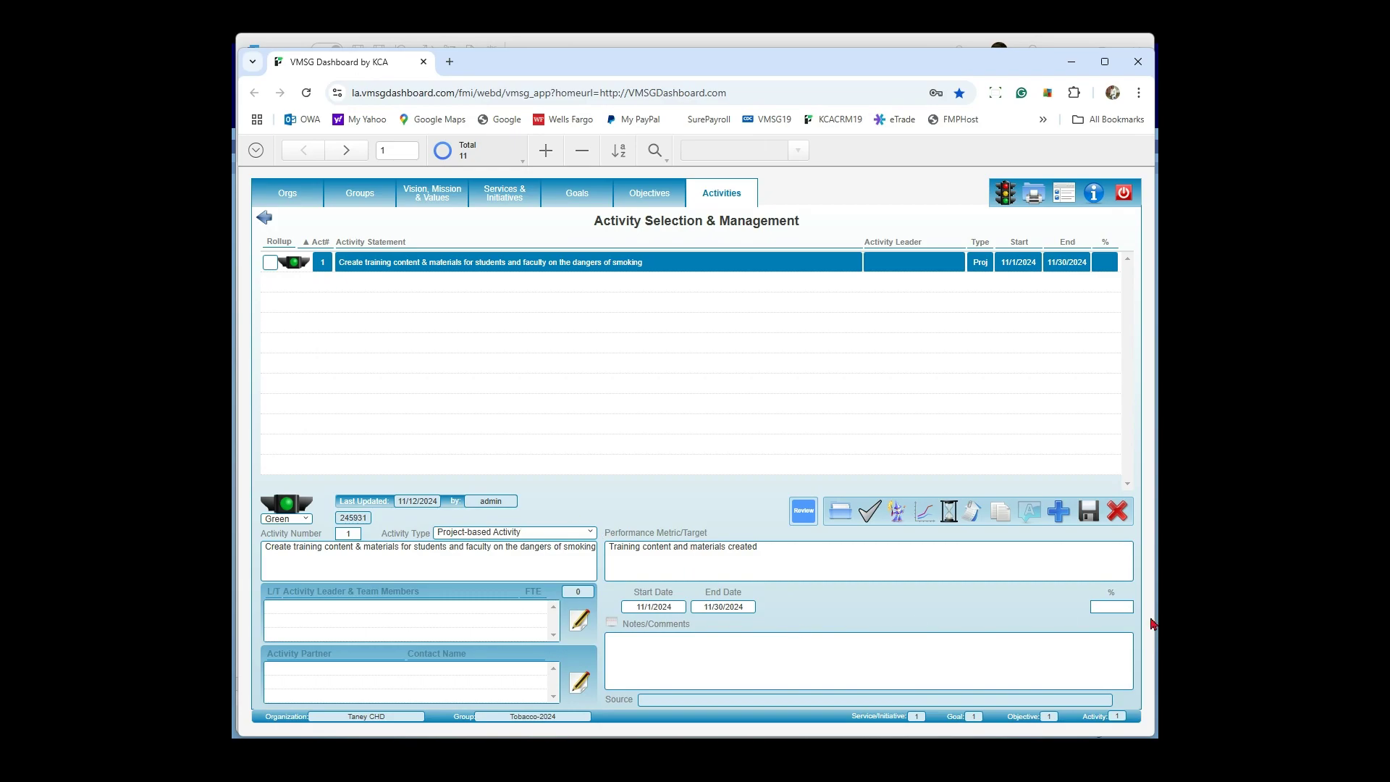
- Add the time-stamped note "Completed chapter 1 of 4" to the activity, set its progress to 25%, and save with the green traffic light
click(1113, 606)
click(614, 623)
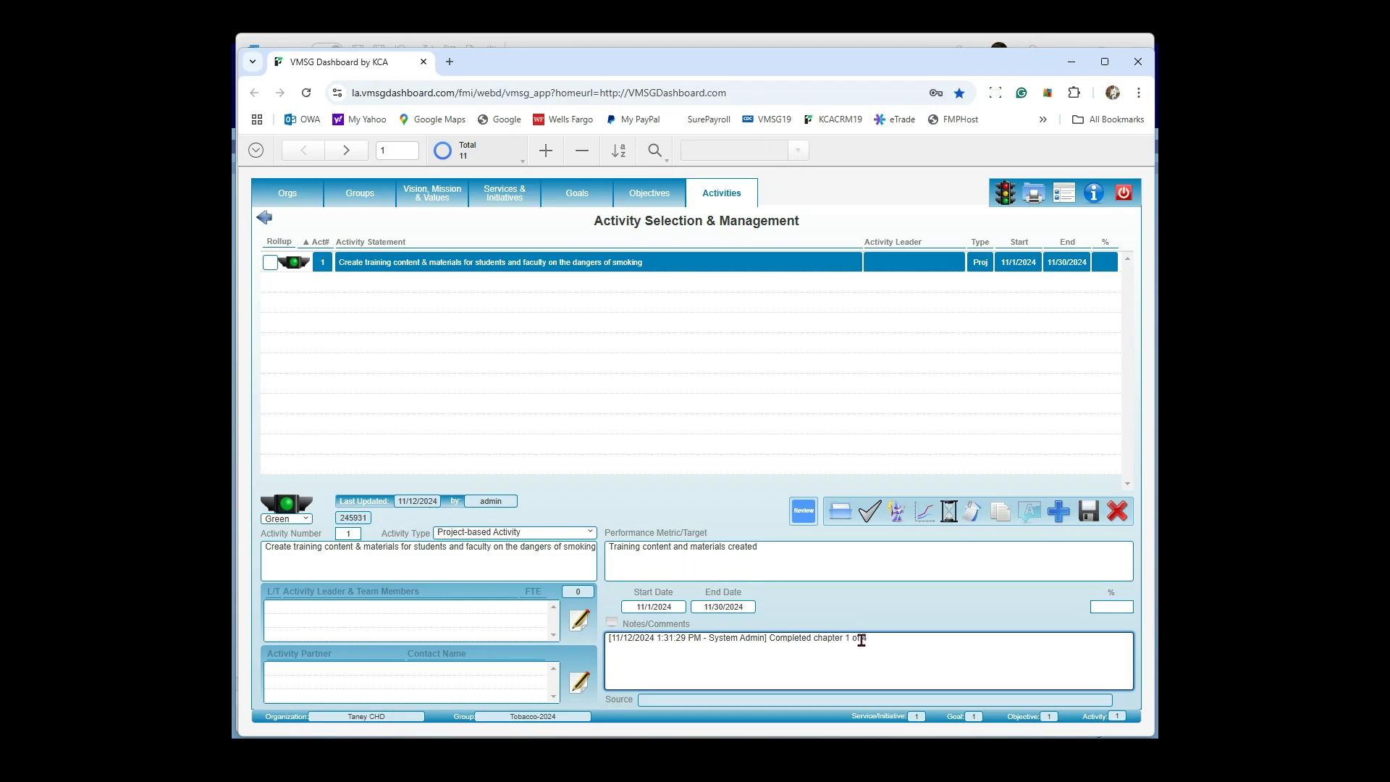
click(1110, 609)
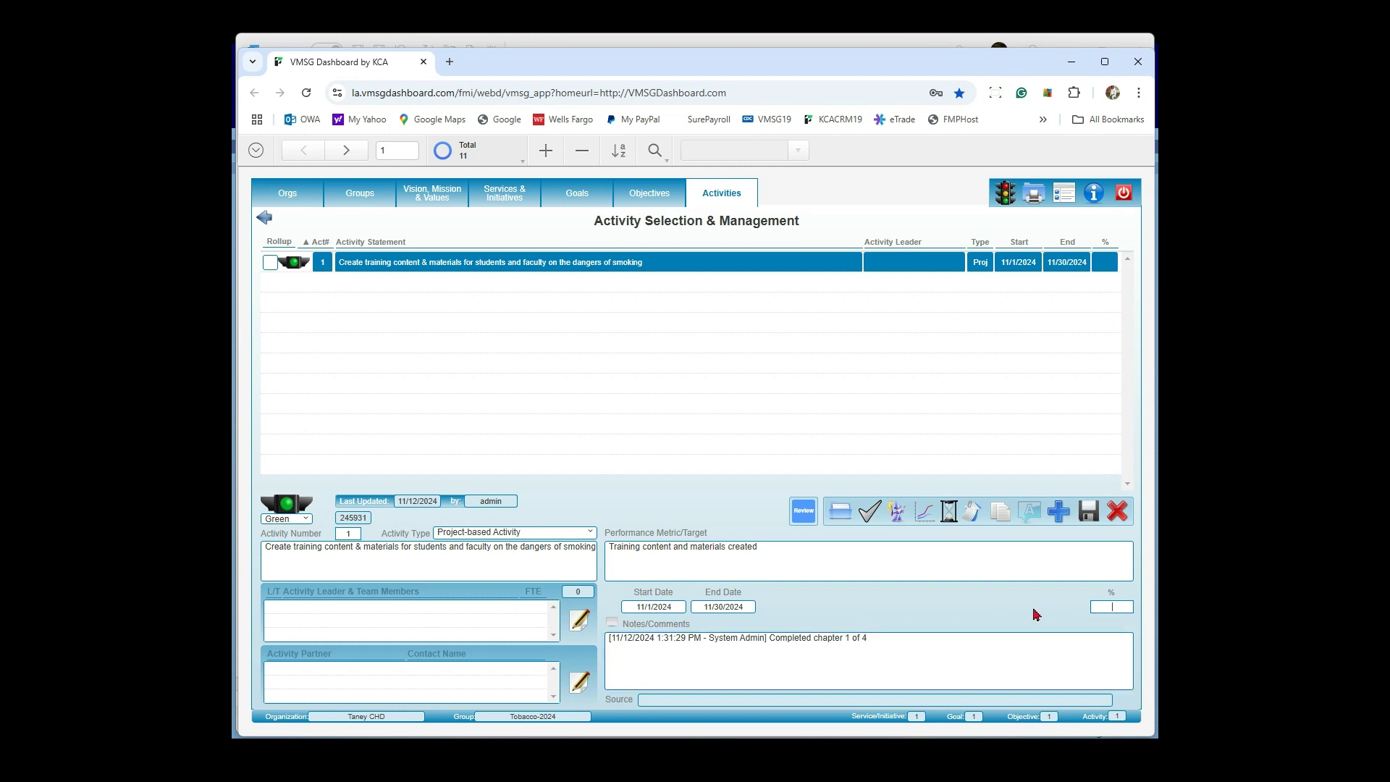
click(1087, 512)
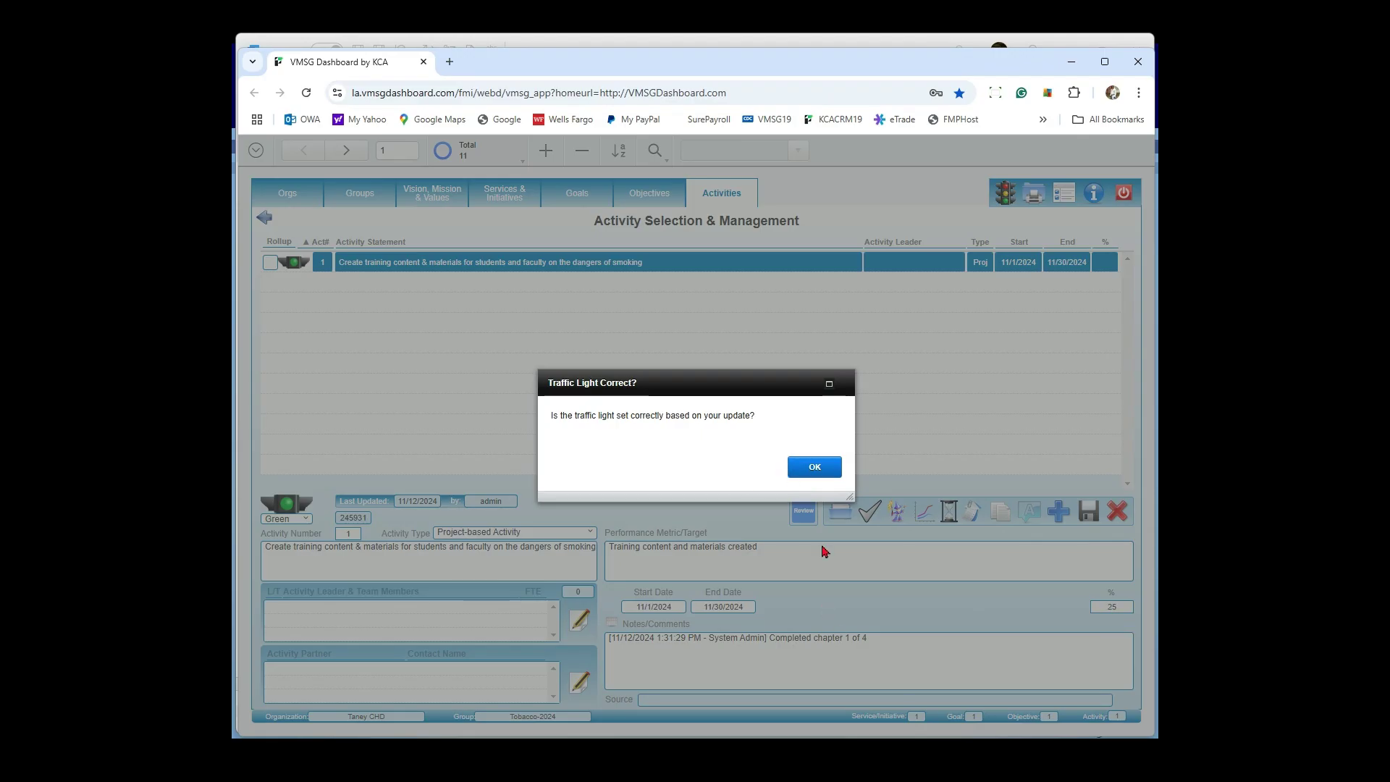
click(815, 471)
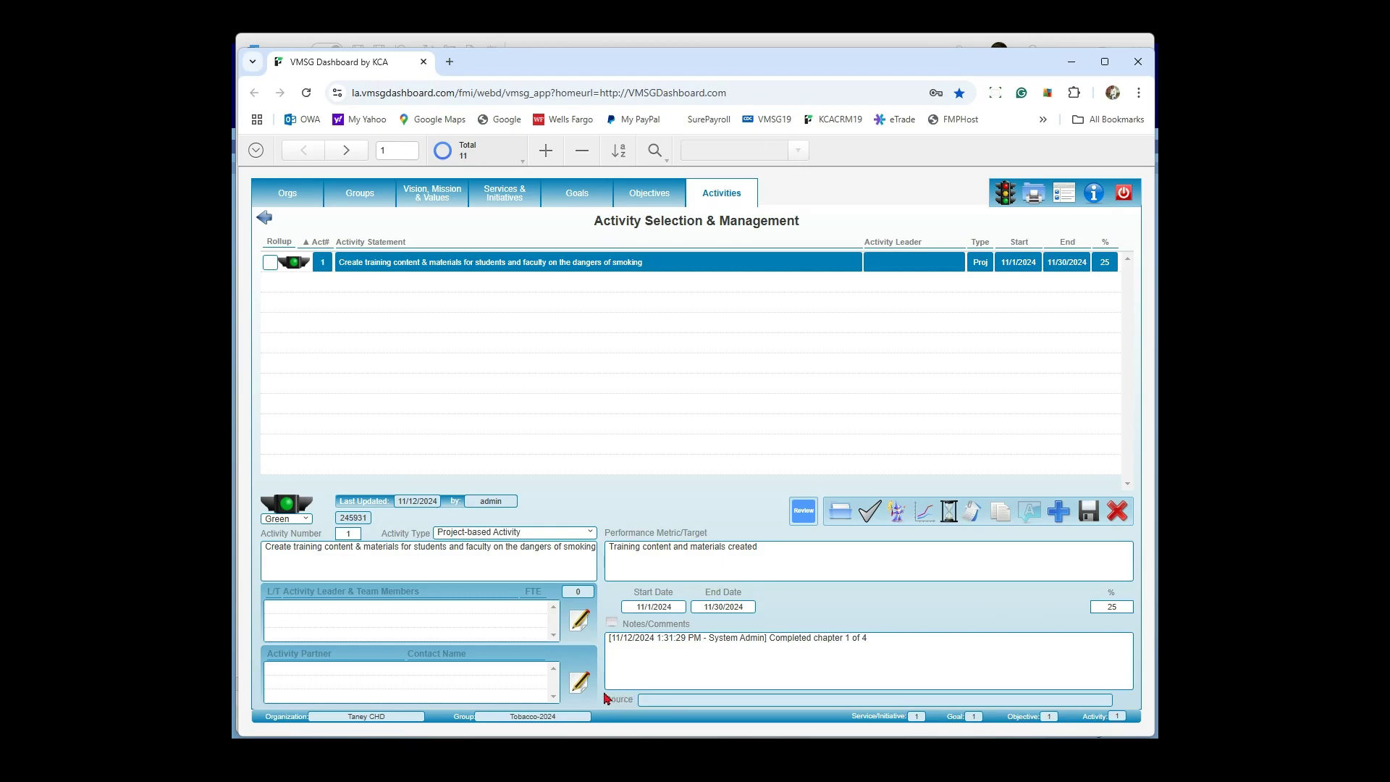
- From the full user list, assign the second listed user as activity leader with e-mail enabled, add the next two as team members, and save
click(580, 620)
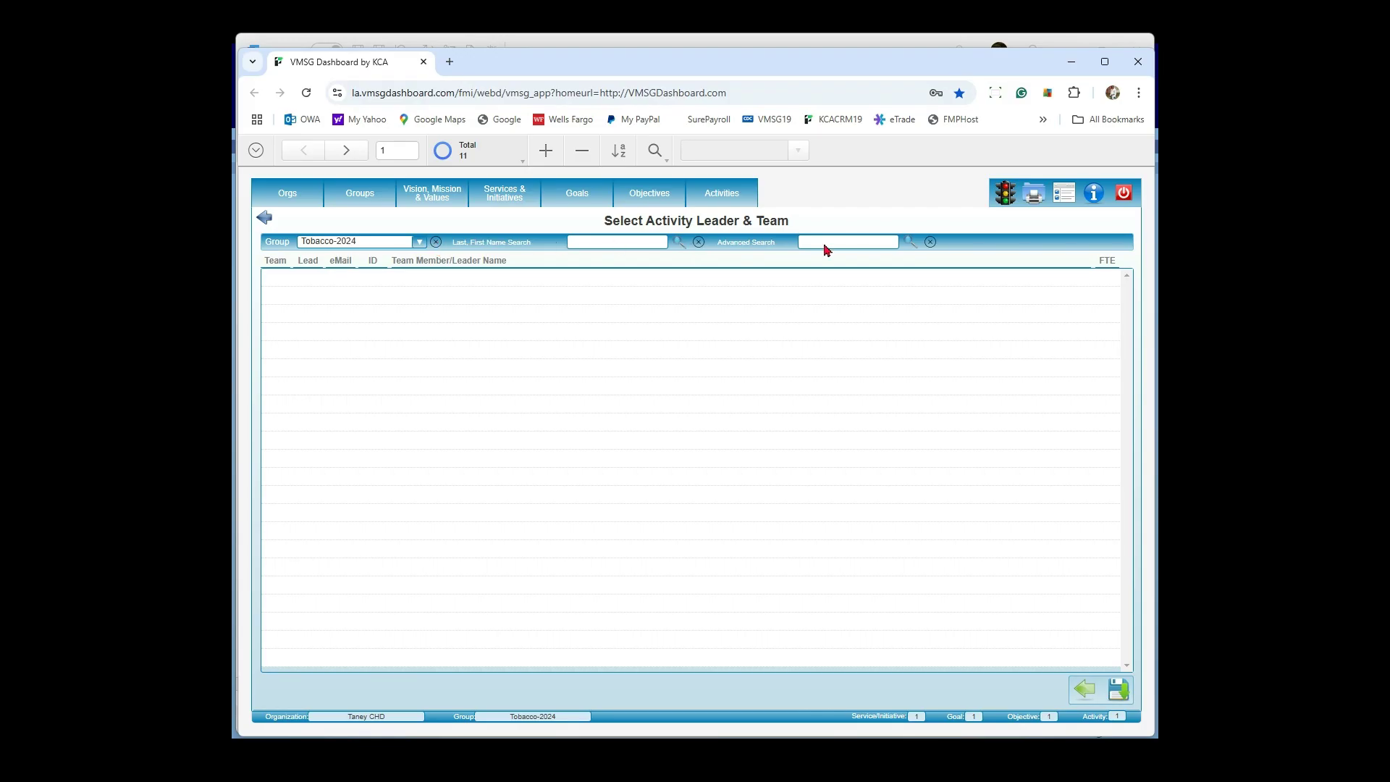
click(436, 241)
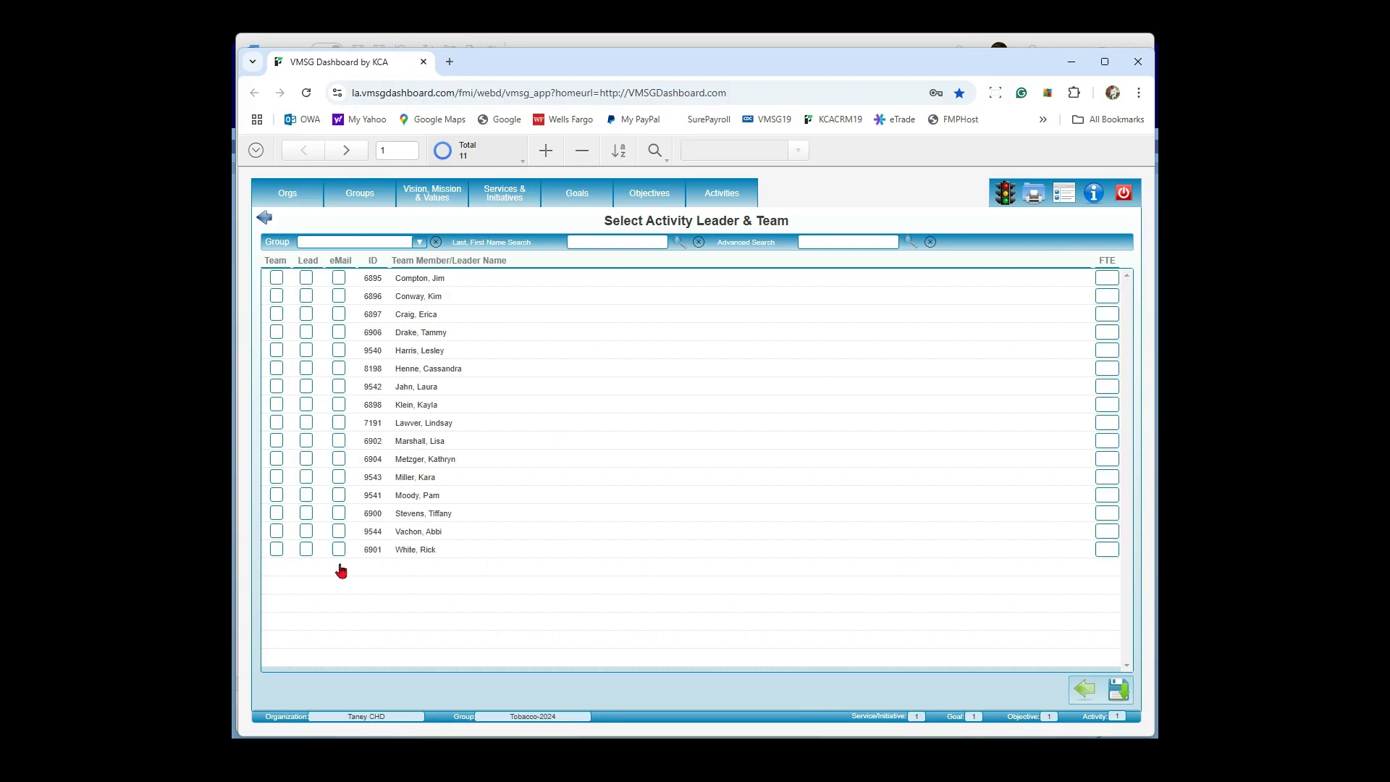
click(306, 297)
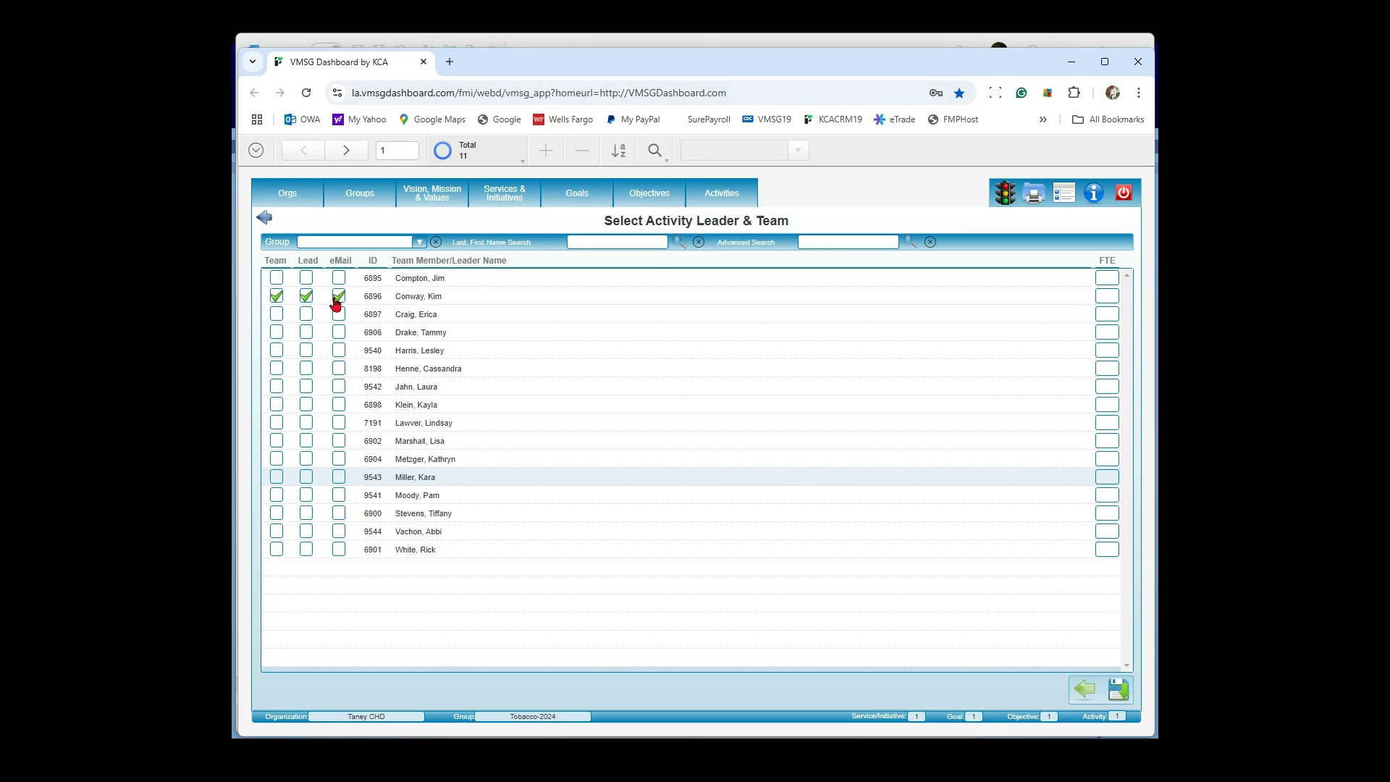
click(277, 316)
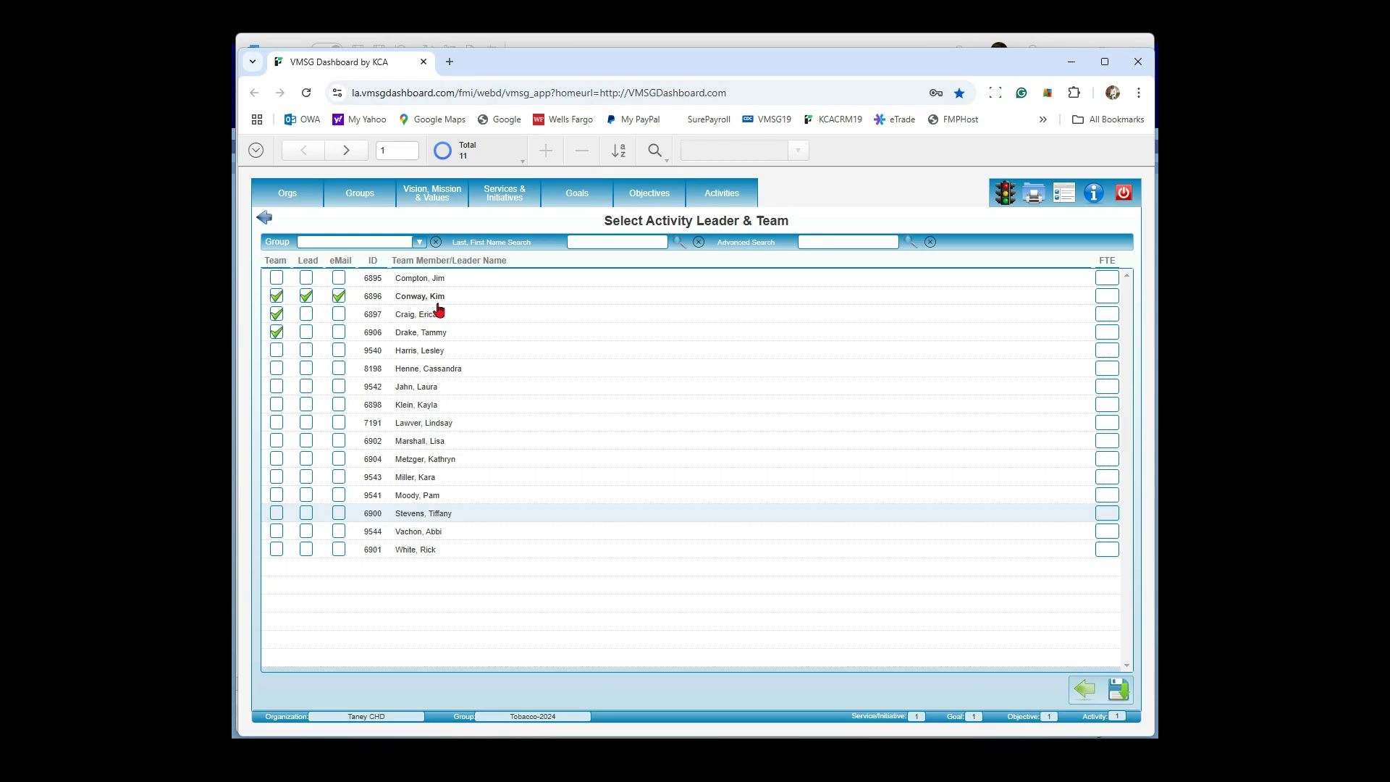
click(1119, 691)
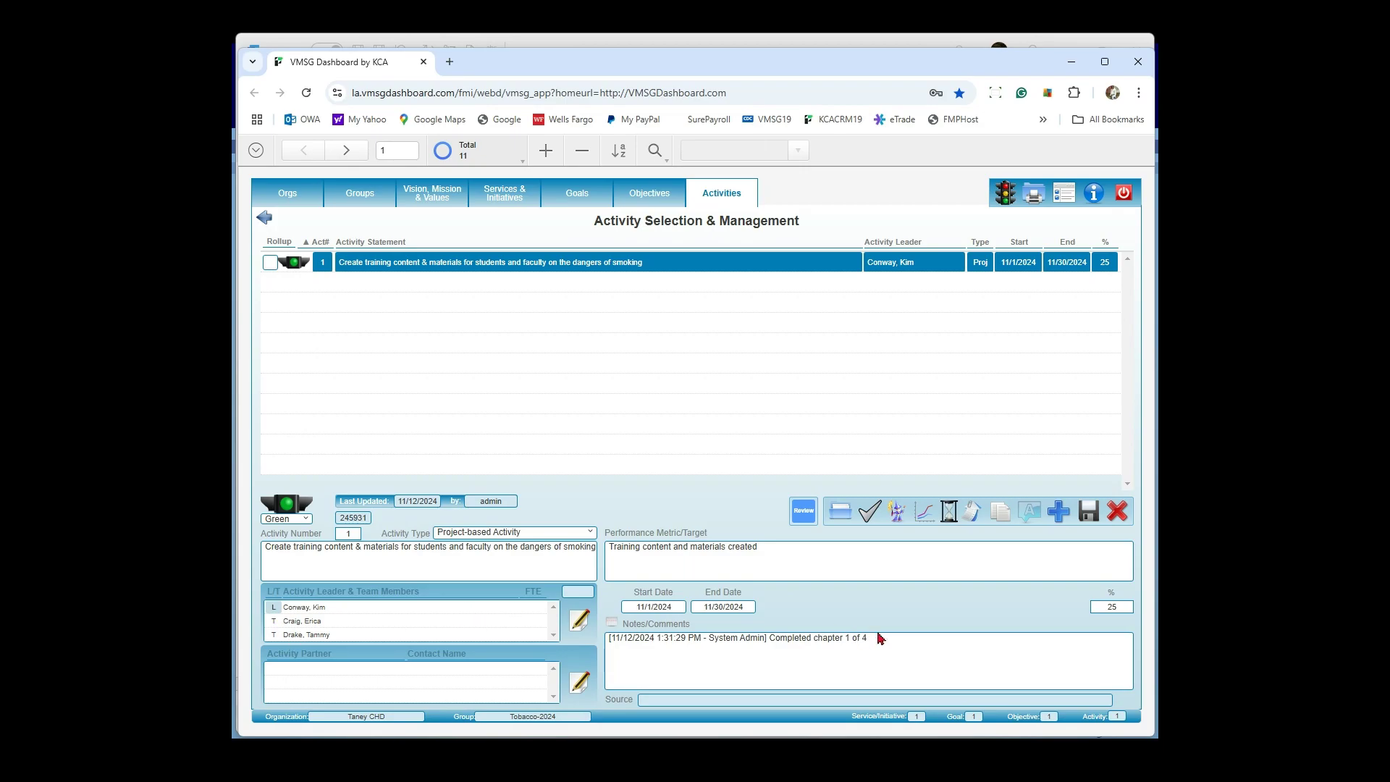
- View the partner and contact selection for the activity, and return to the activity without choosing any
click(582, 684)
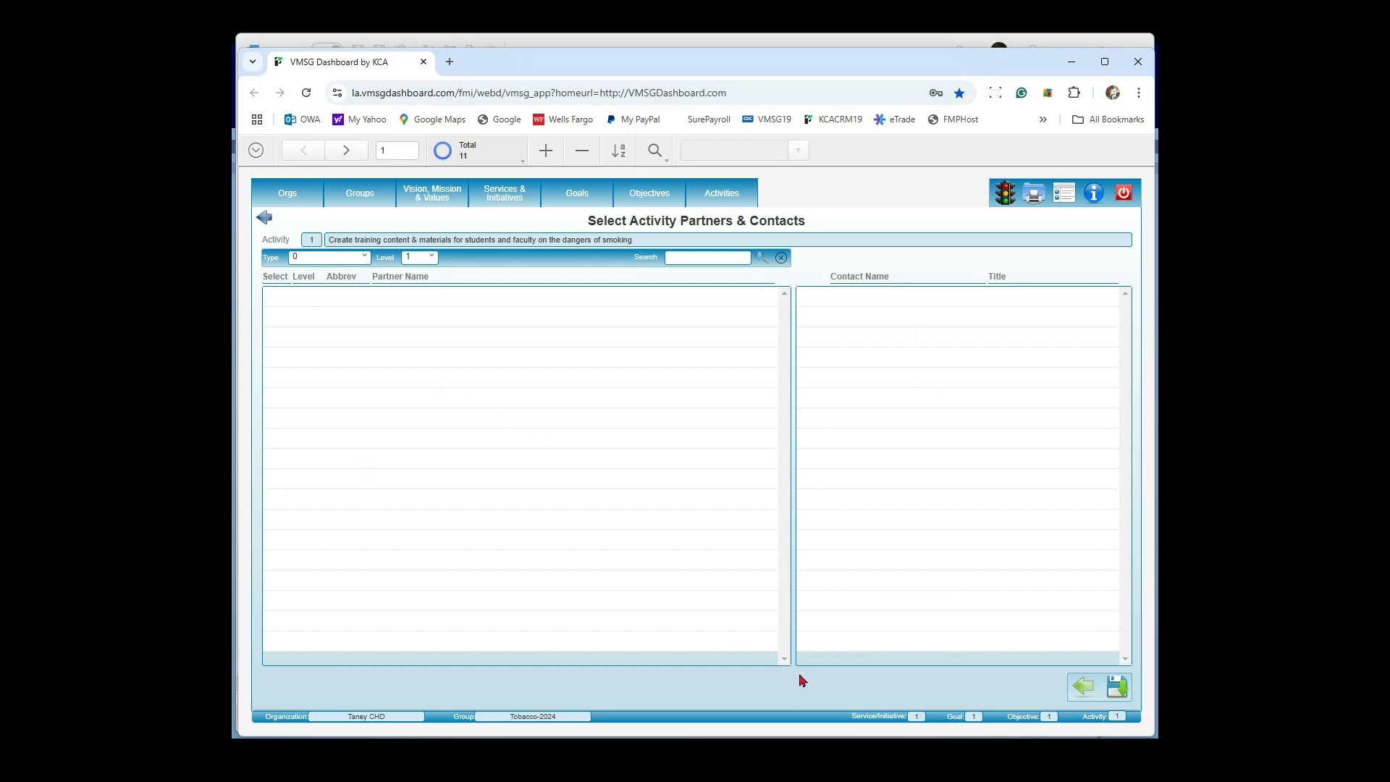
click(1084, 688)
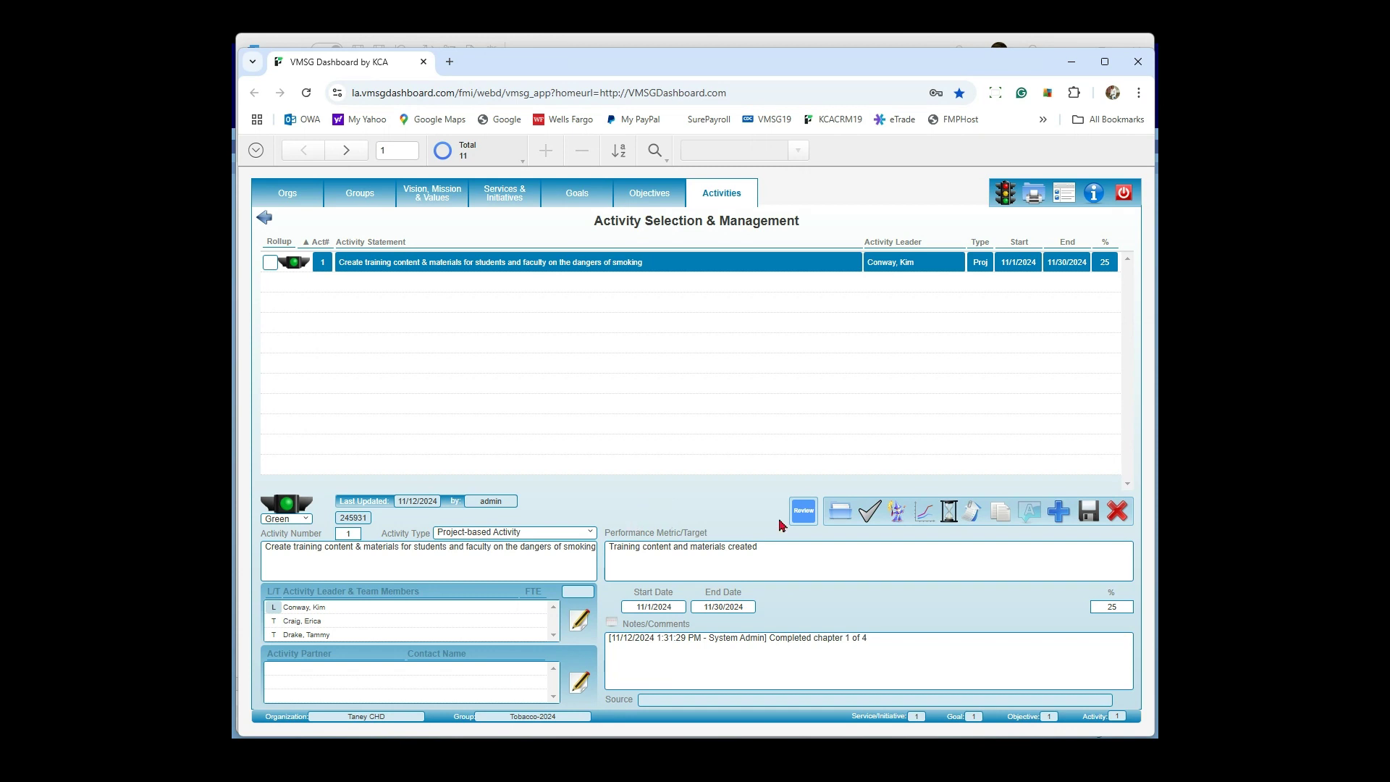
- Switch the activity's data entry type to Complete, mark the activity as complete, and save it with the Gold status
click(897, 516)
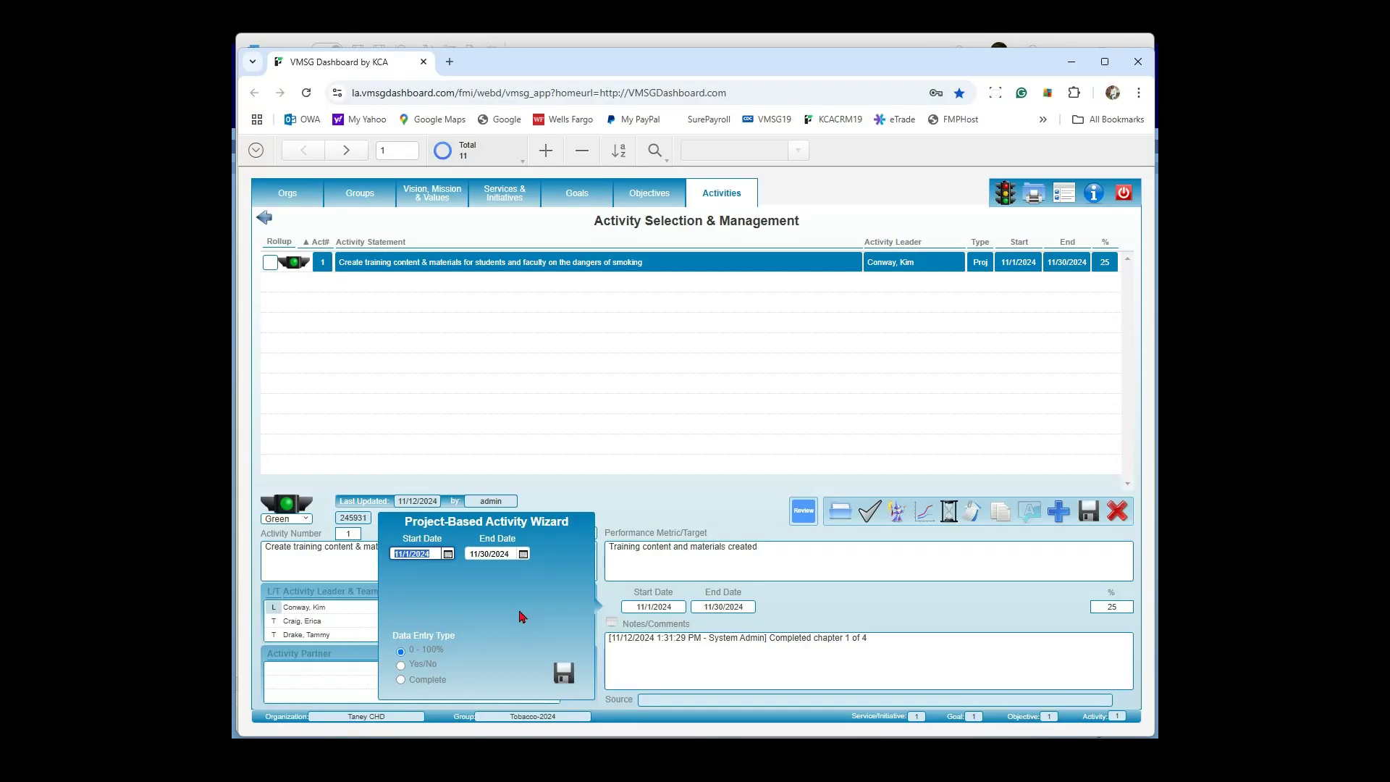
click(401, 679)
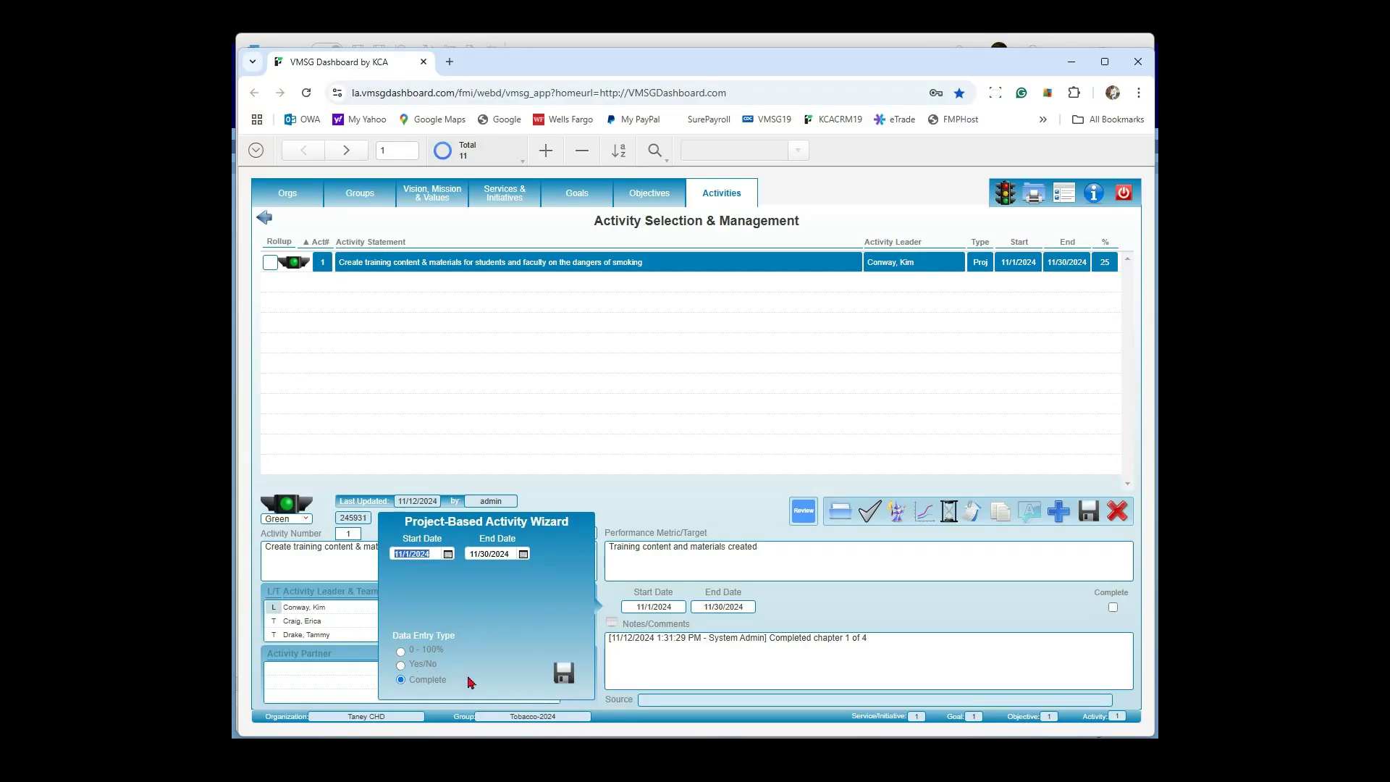
click(563, 673)
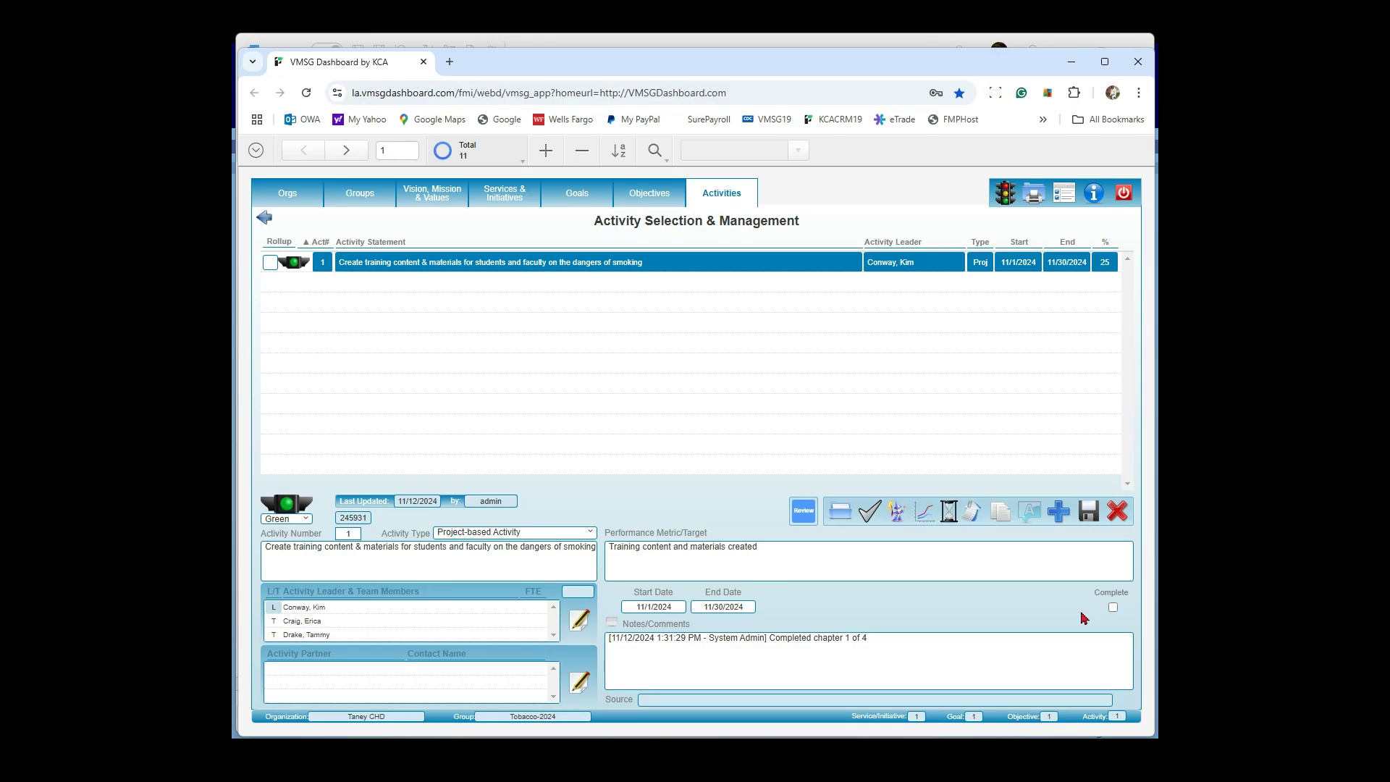
click(1112, 608)
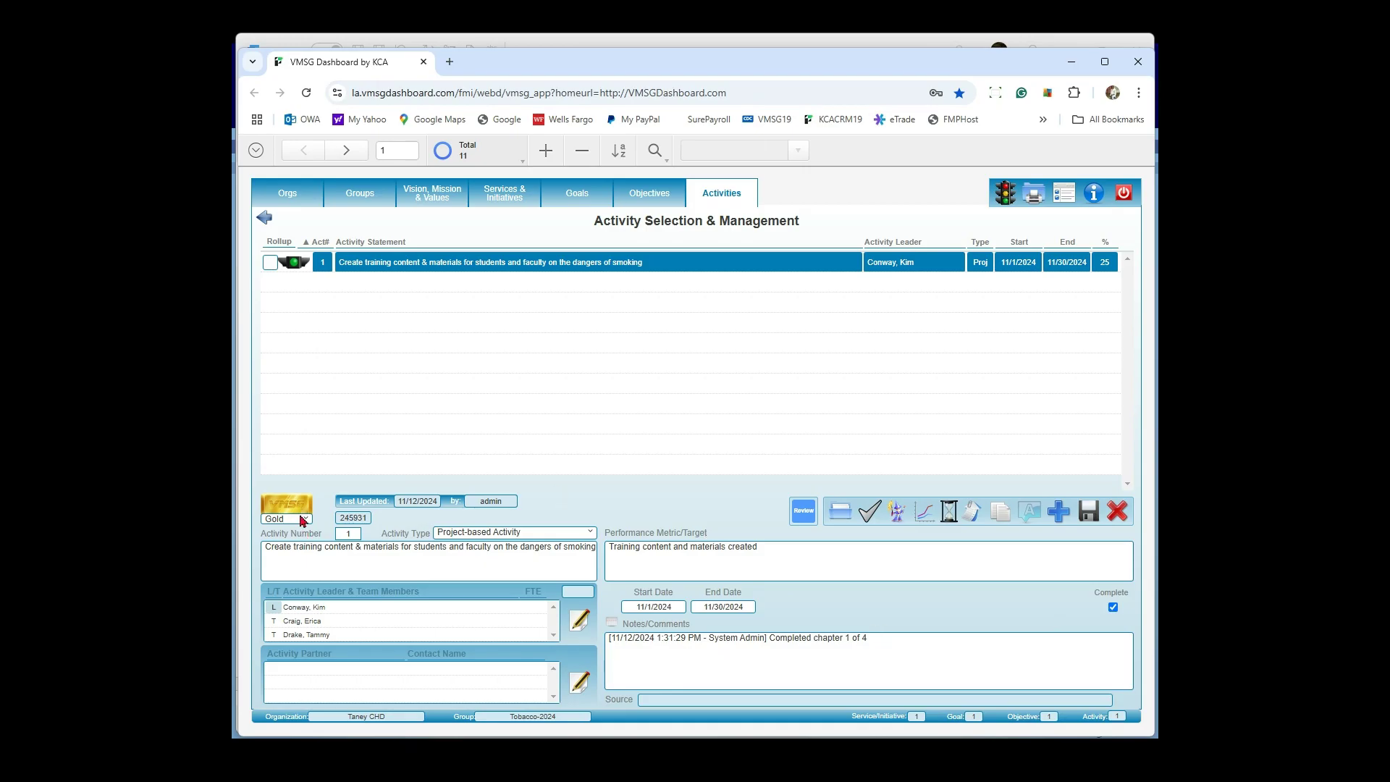
click(1089, 511)
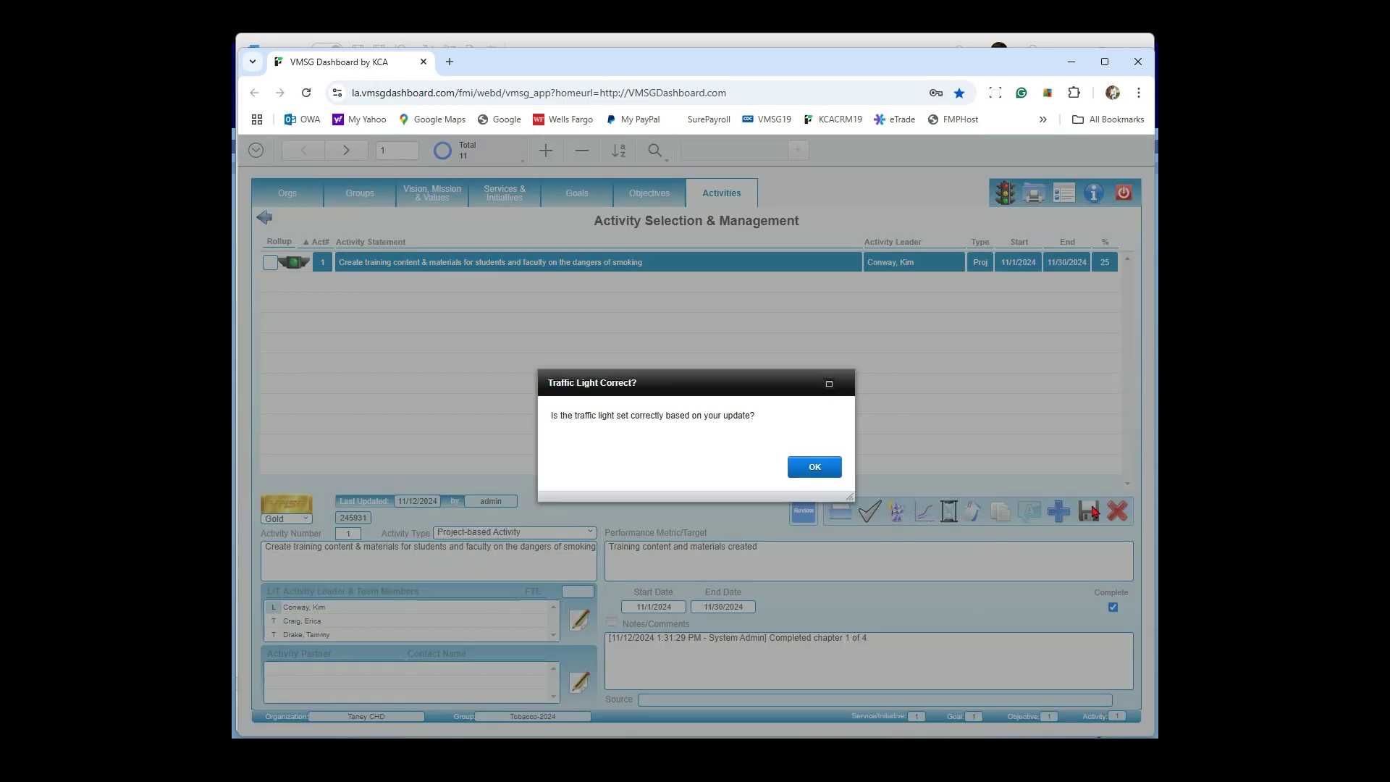
click(836, 467)
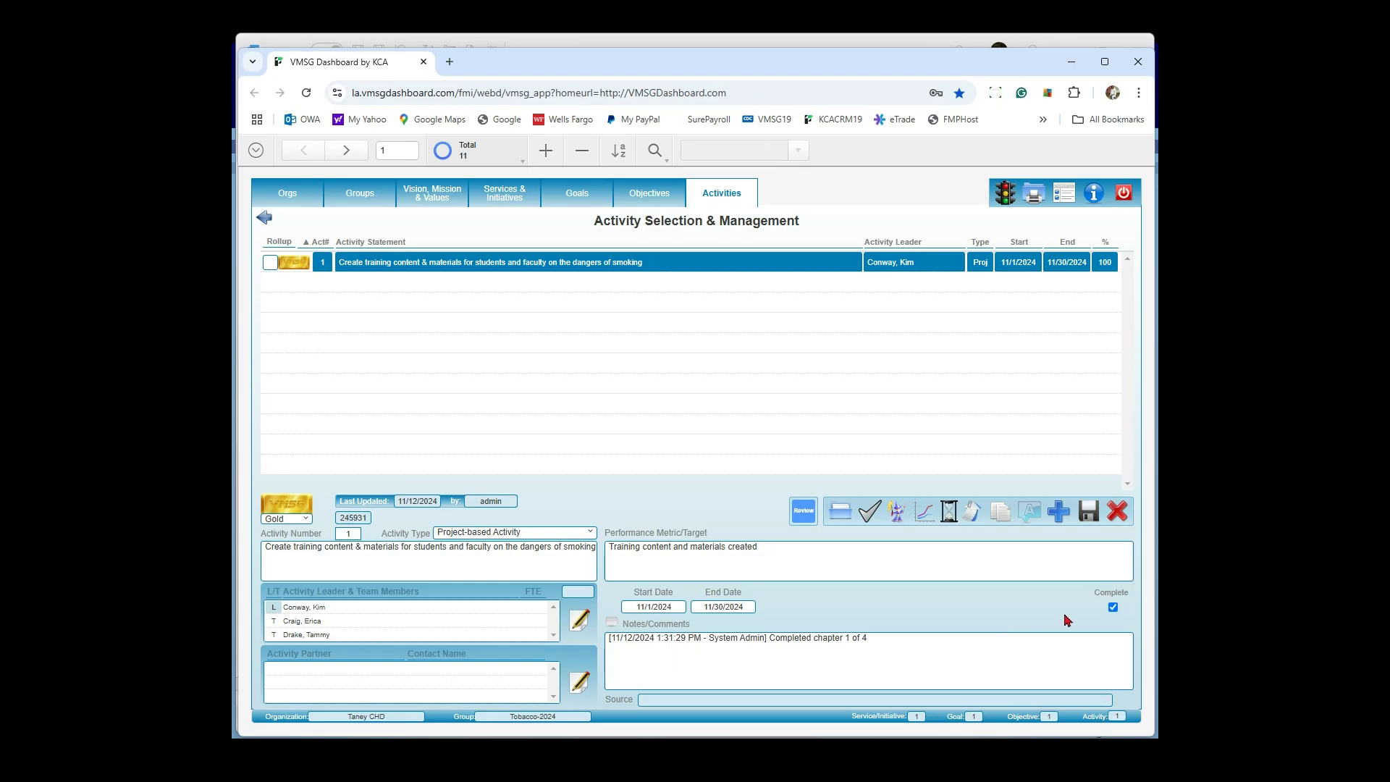
- Try the Yes/No data entry type for the activity, and set and save the type as 0 - 100%
click(897, 512)
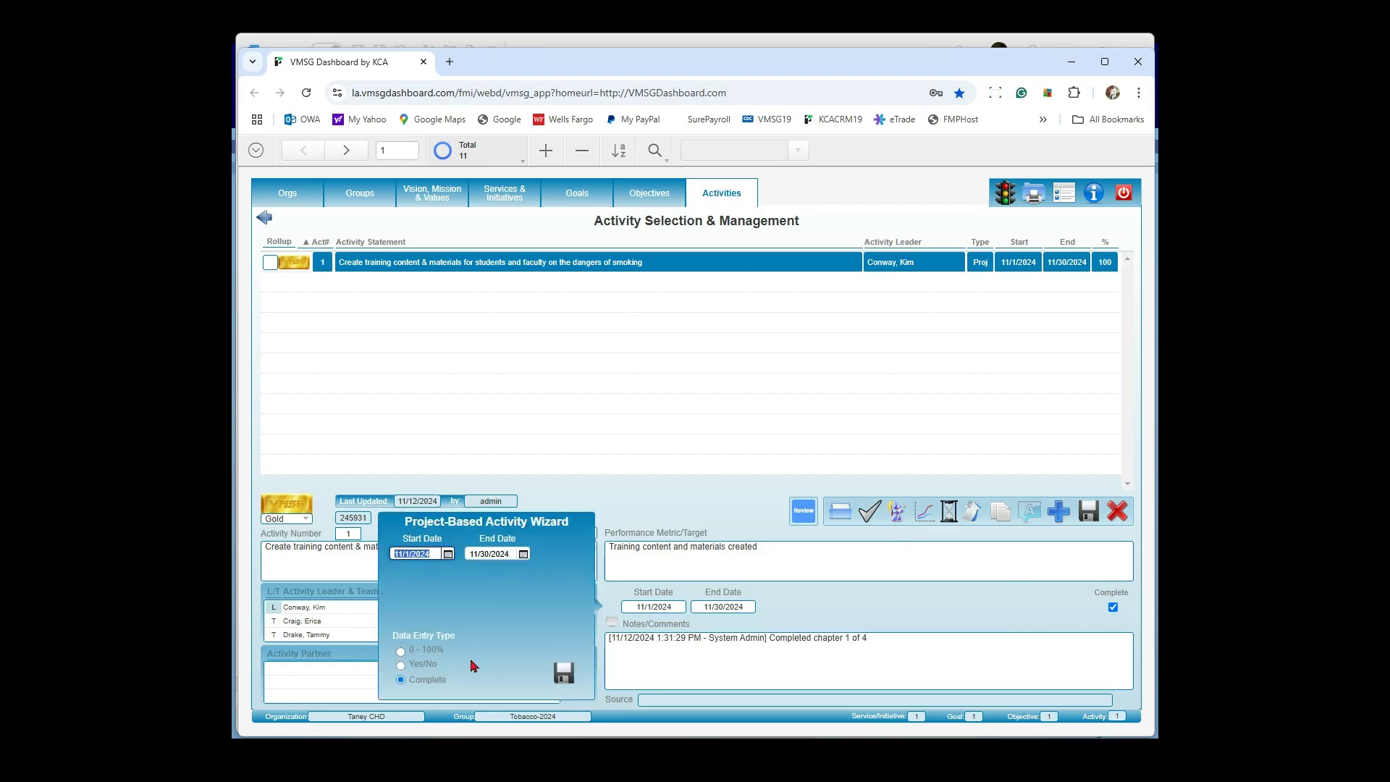
click(401, 665)
click(400, 651)
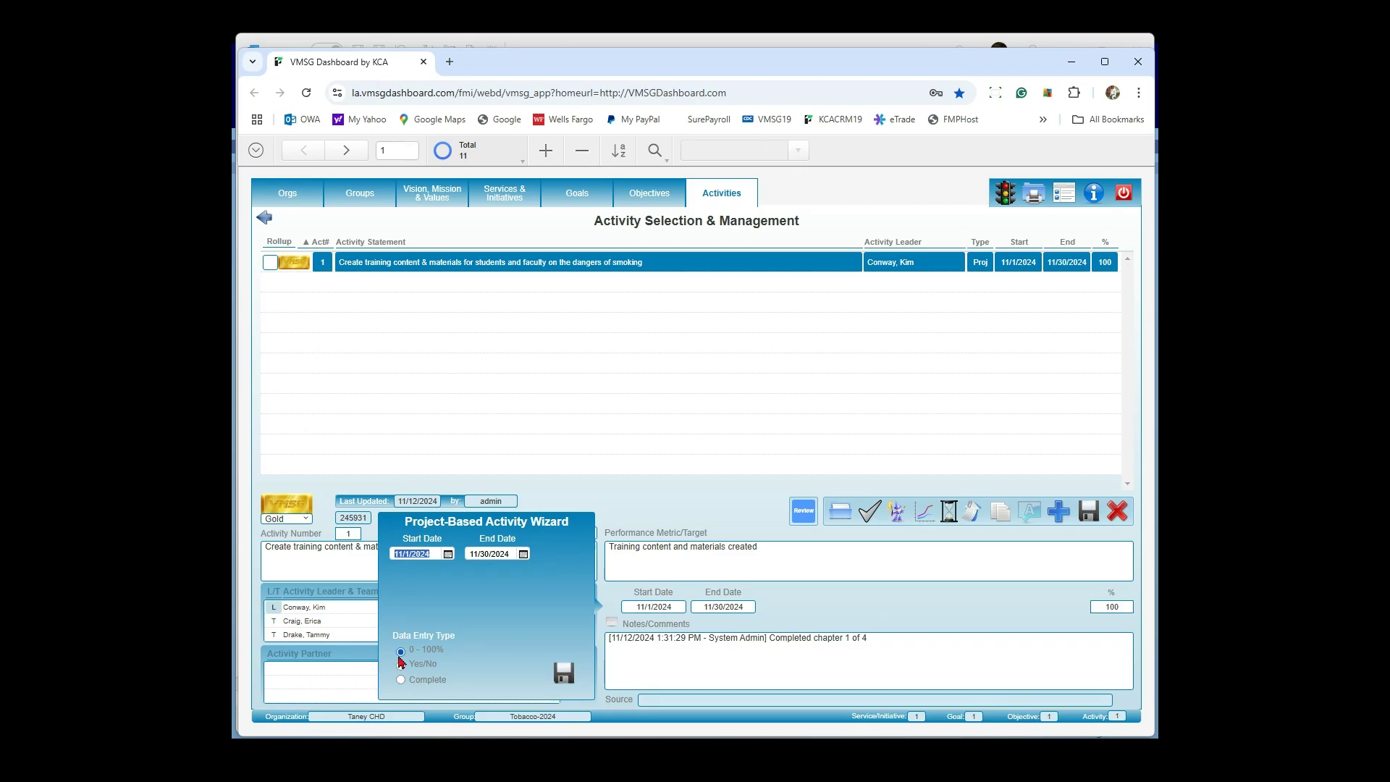
click(564, 673)
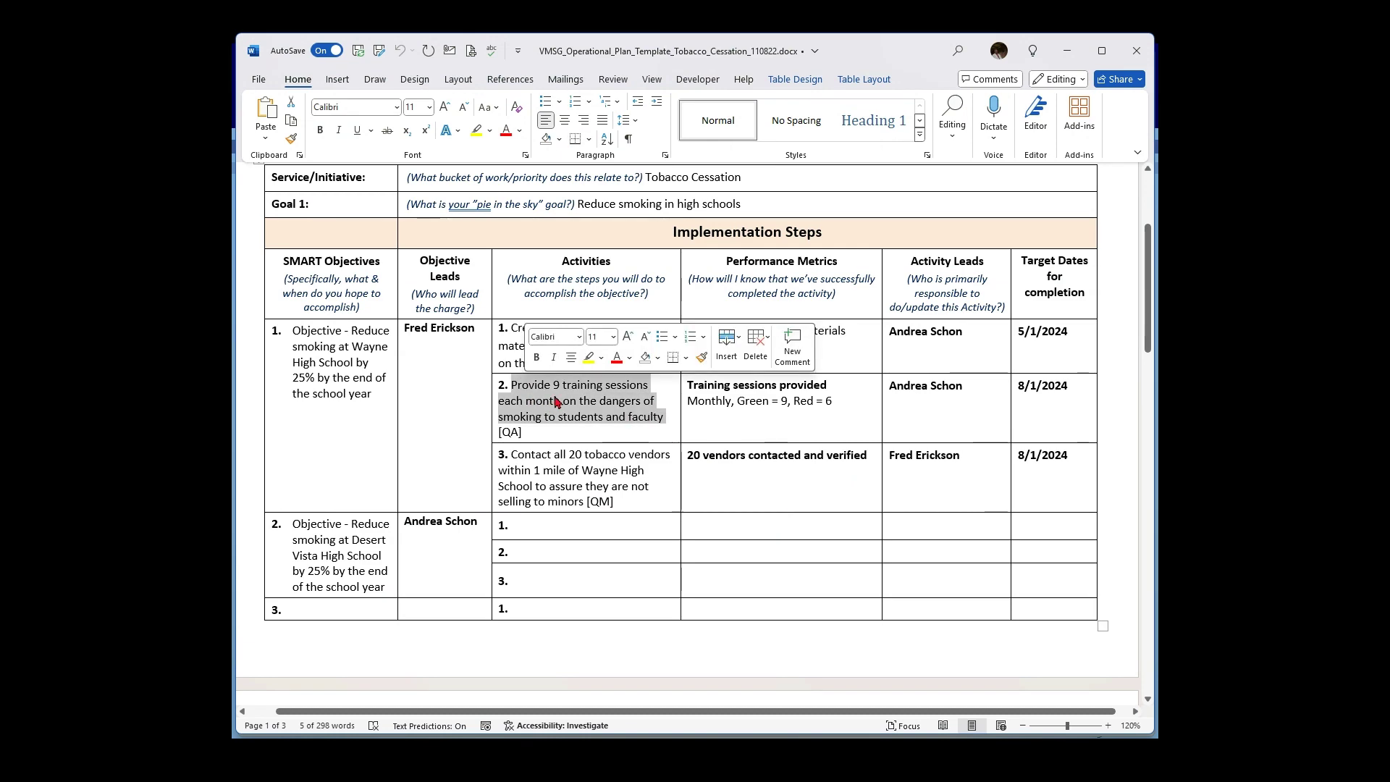
- Add a Quality Assurance Activity copied from the Word plan: "Provide 9 training sessions each month on the dangers of smoking to students and faculty"
key(ctrl+c)
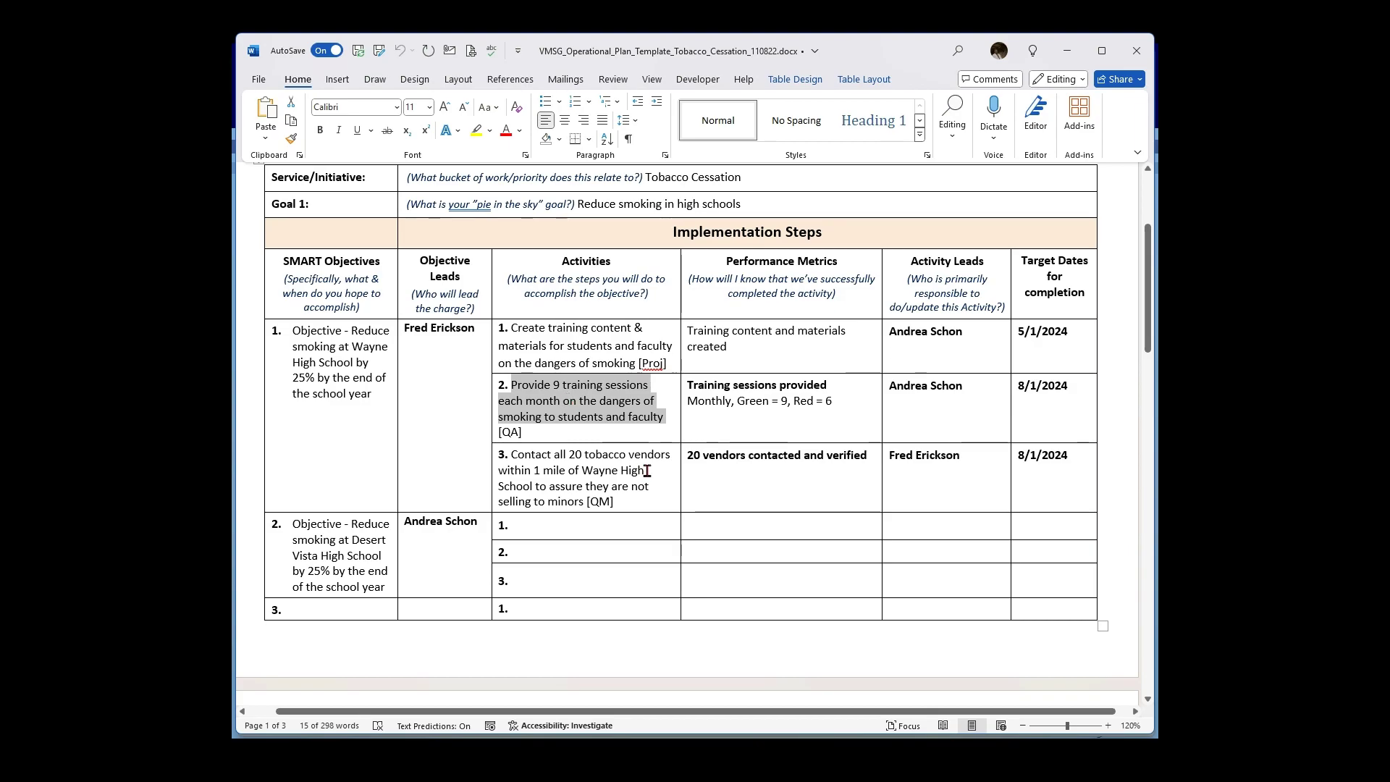
key(alt+Tab)
click(809, 472)
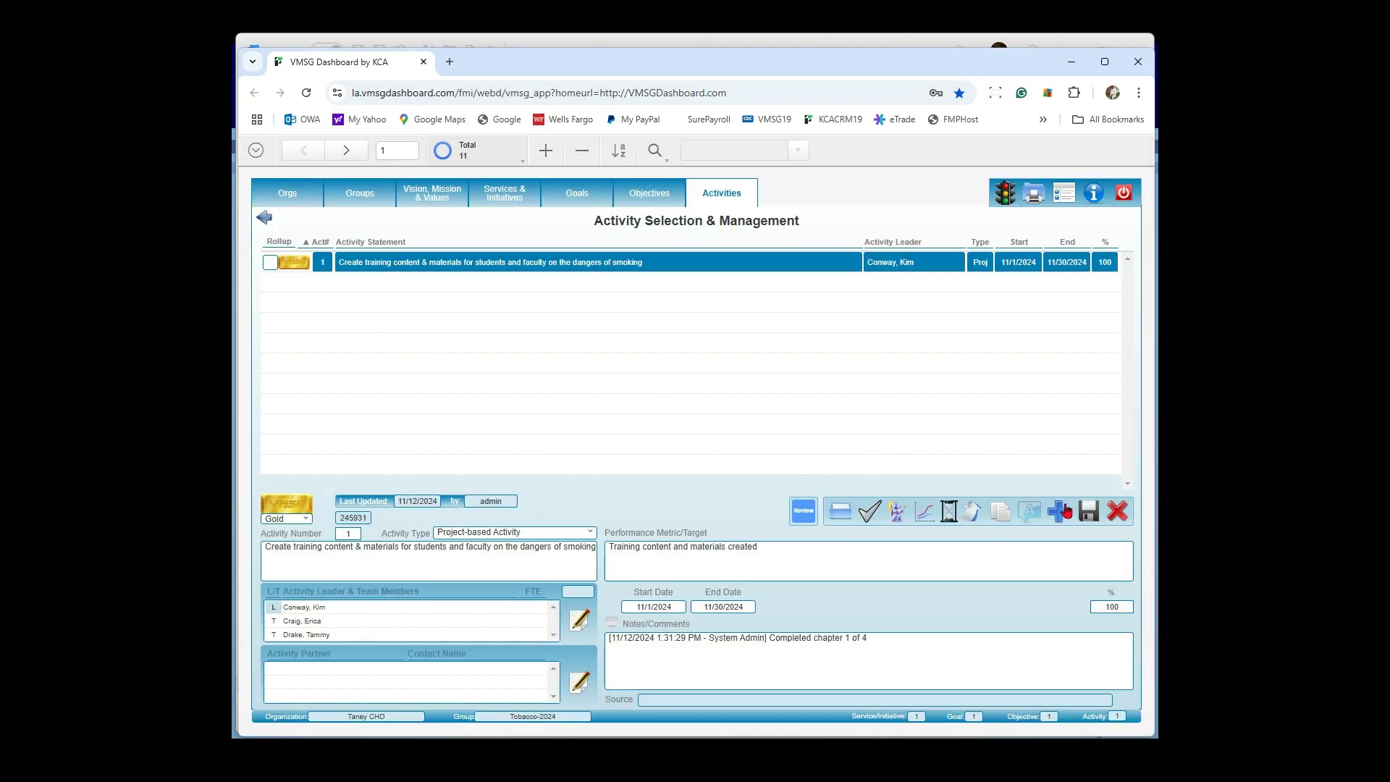
click(1059, 511)
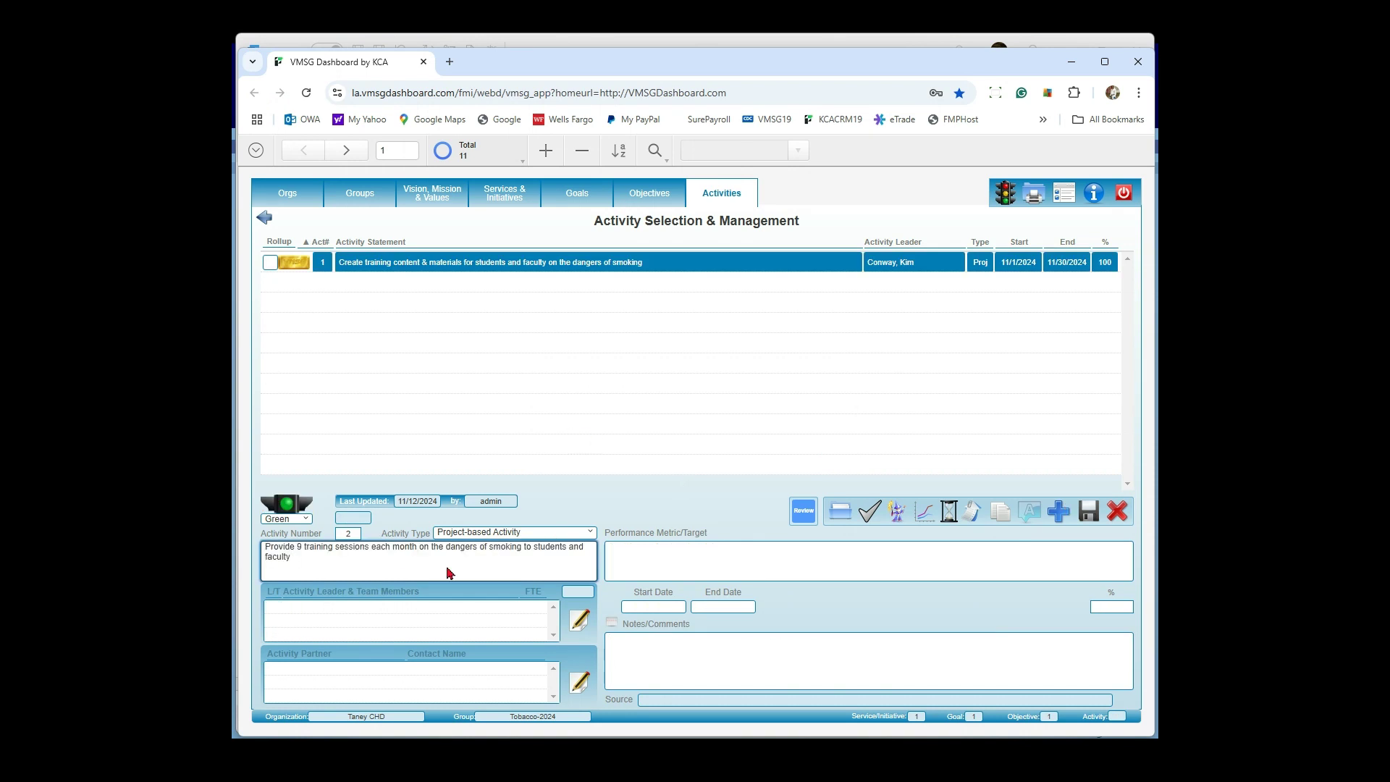
click(590, 534)
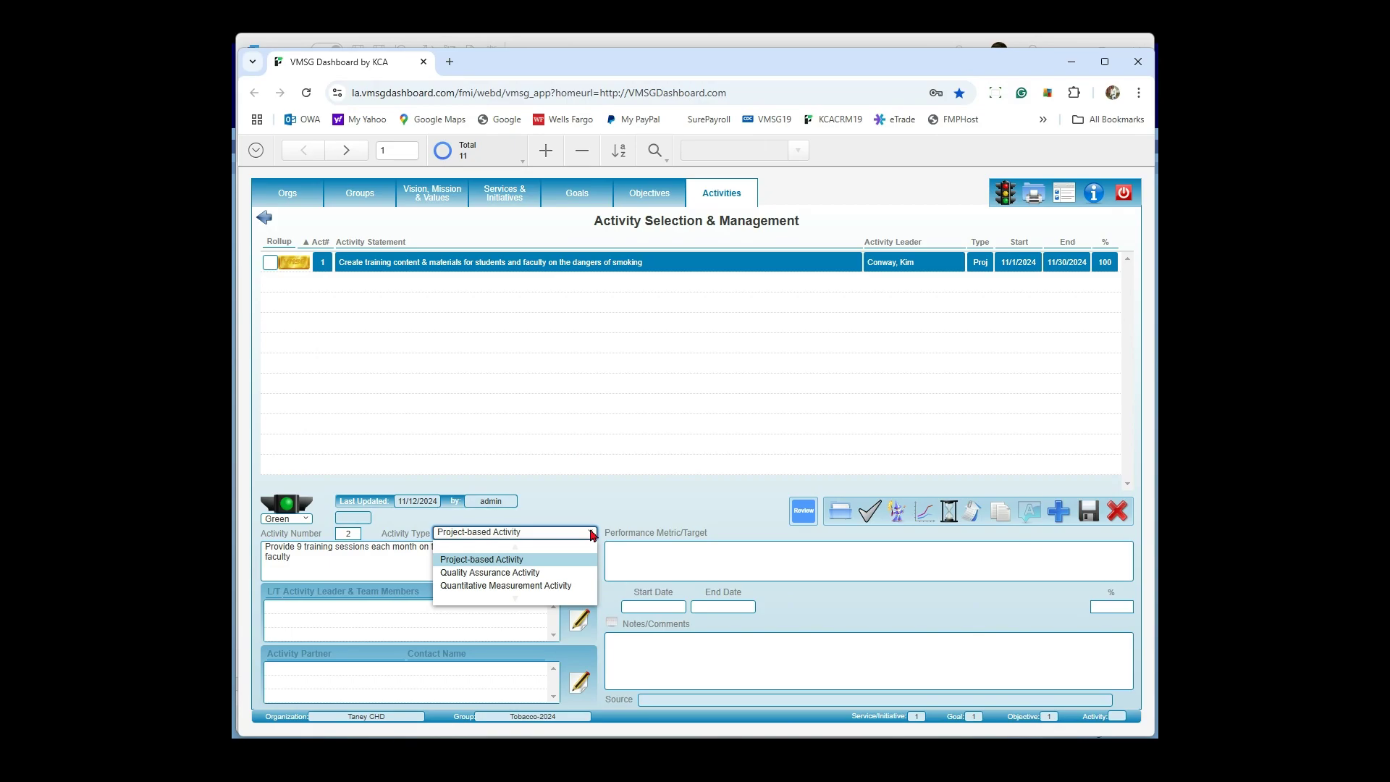
click(542, 574)
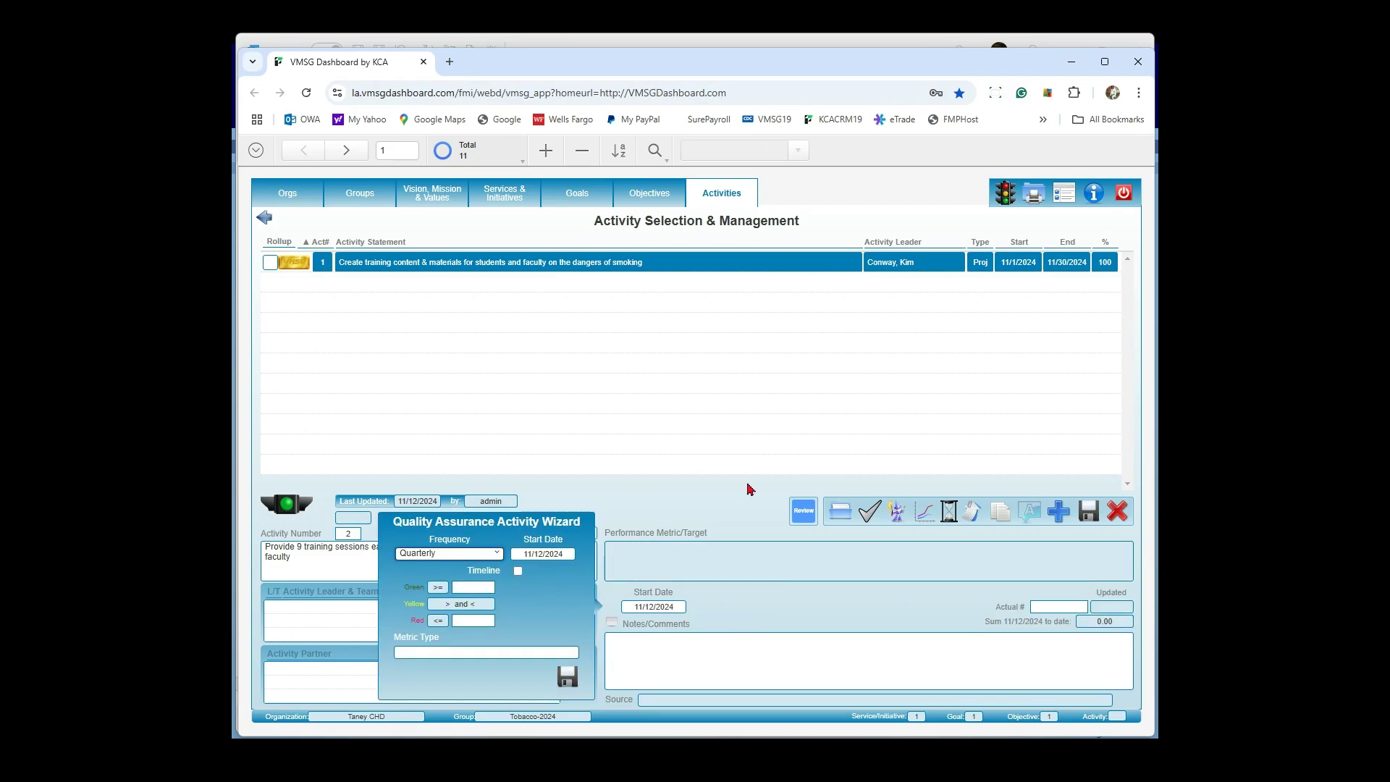
- Configure the quality assurance metric as Monthly, Green >= 9, Red <= 6, with metric type "Training sessions provided", and save it
click(498, 554)
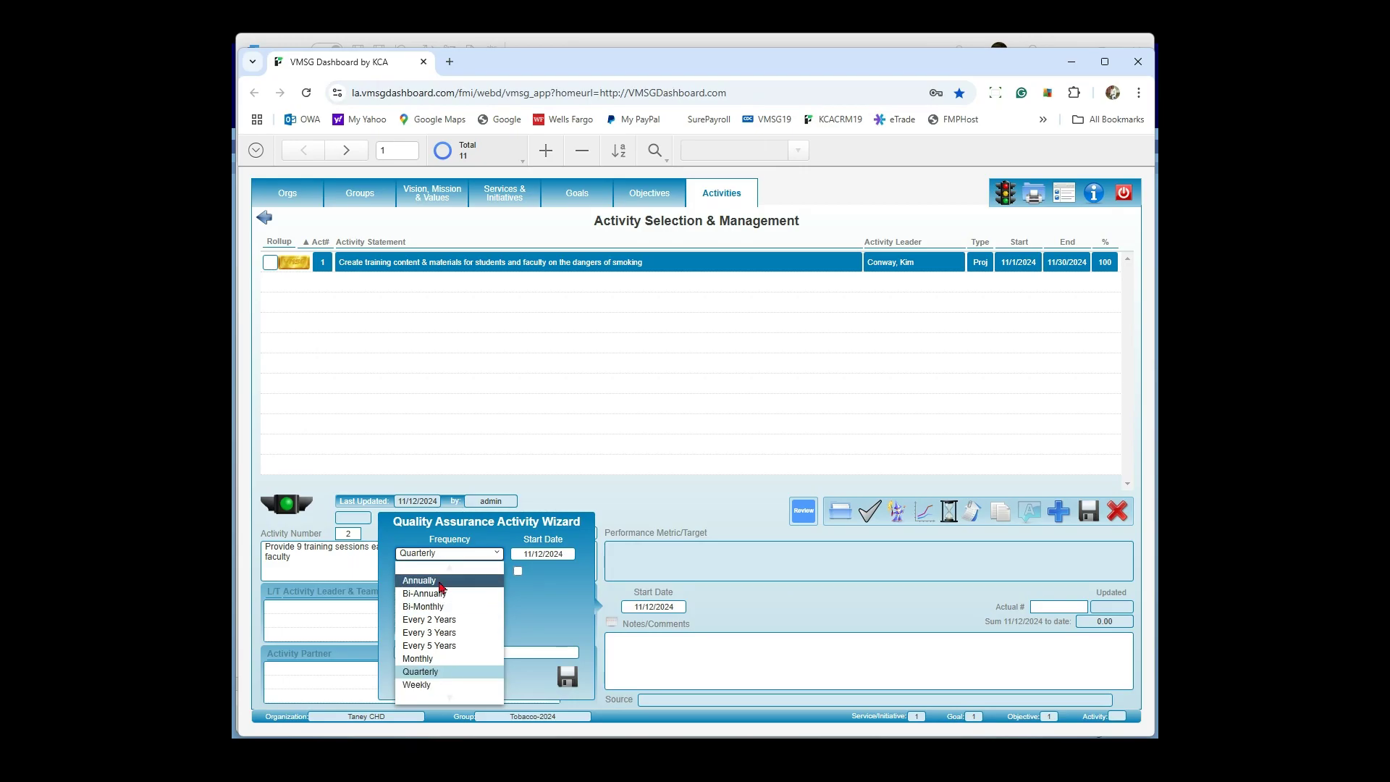
click(434, 661)
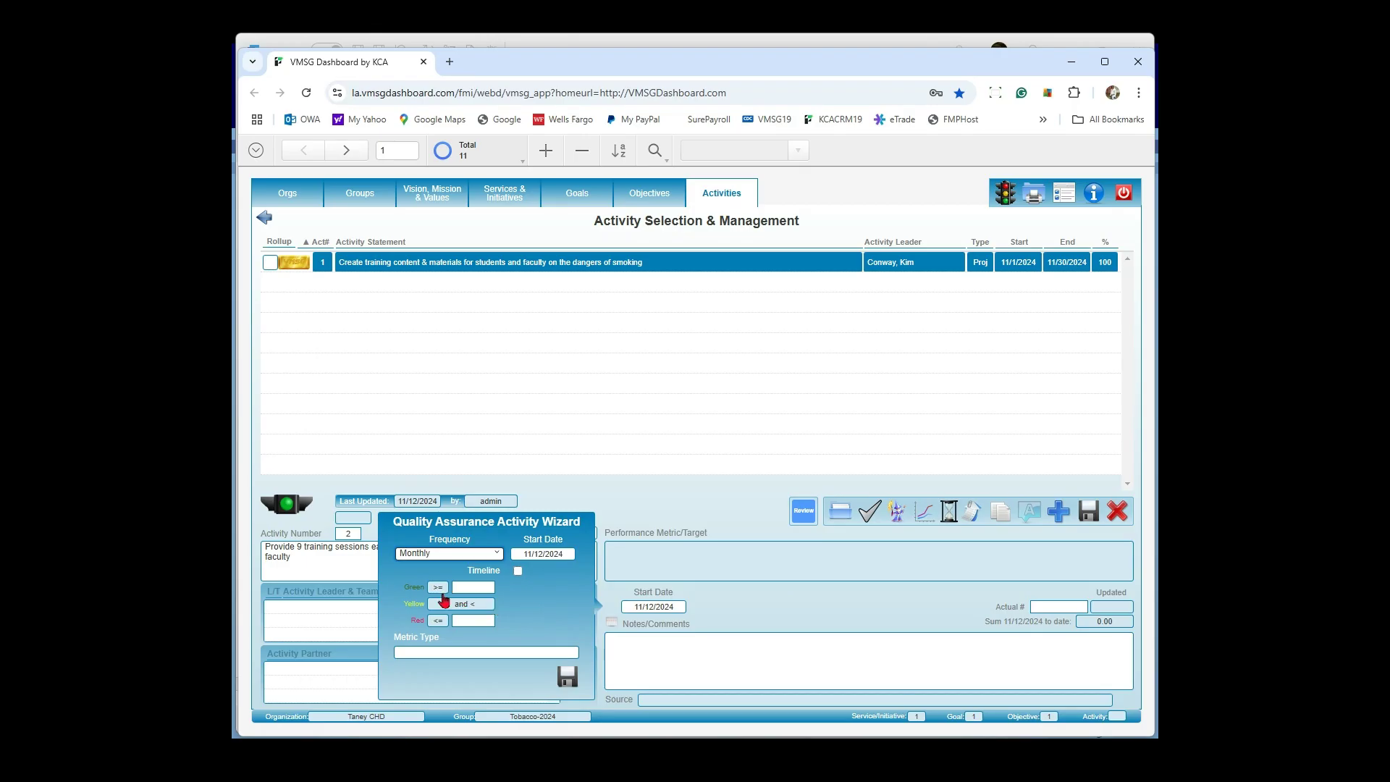
click(471, 589)
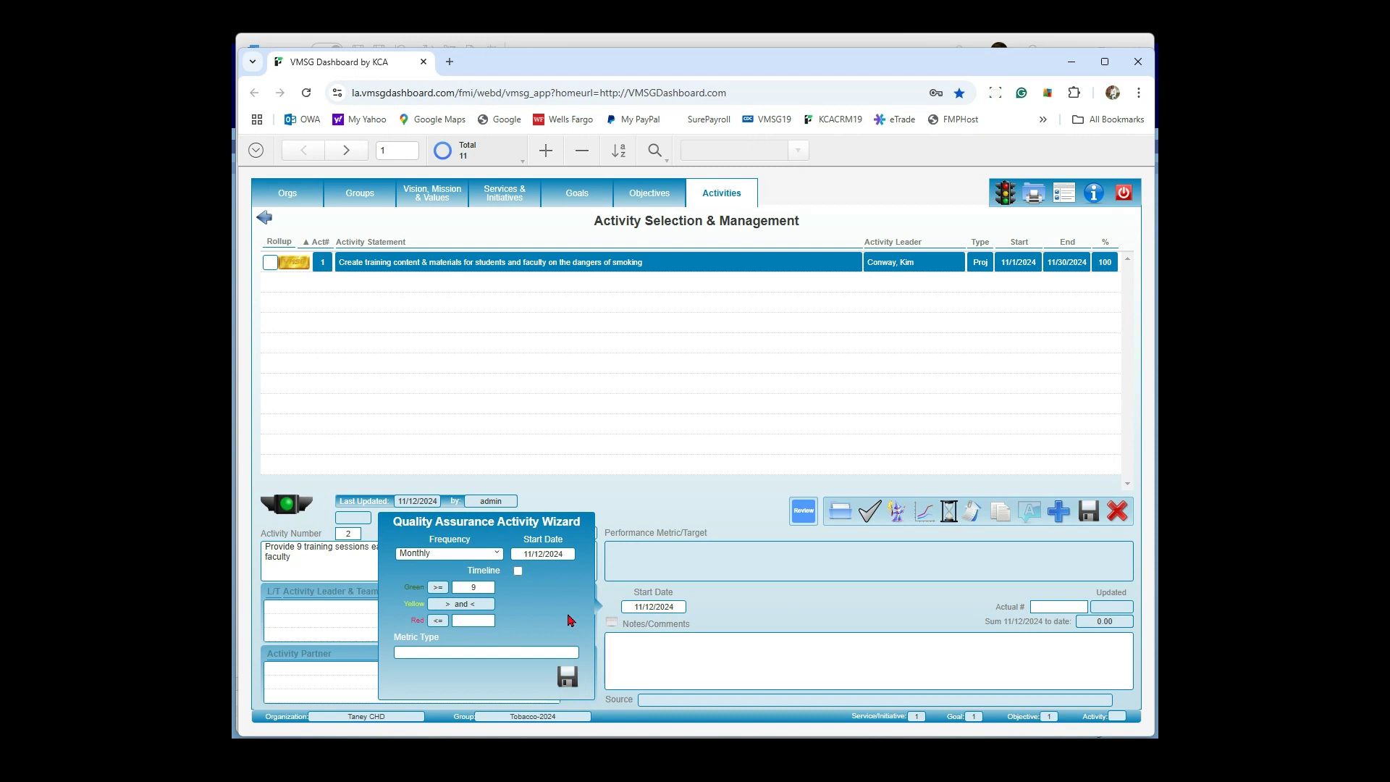
click(476, 623)
click(548, 622)
click(429, 655)
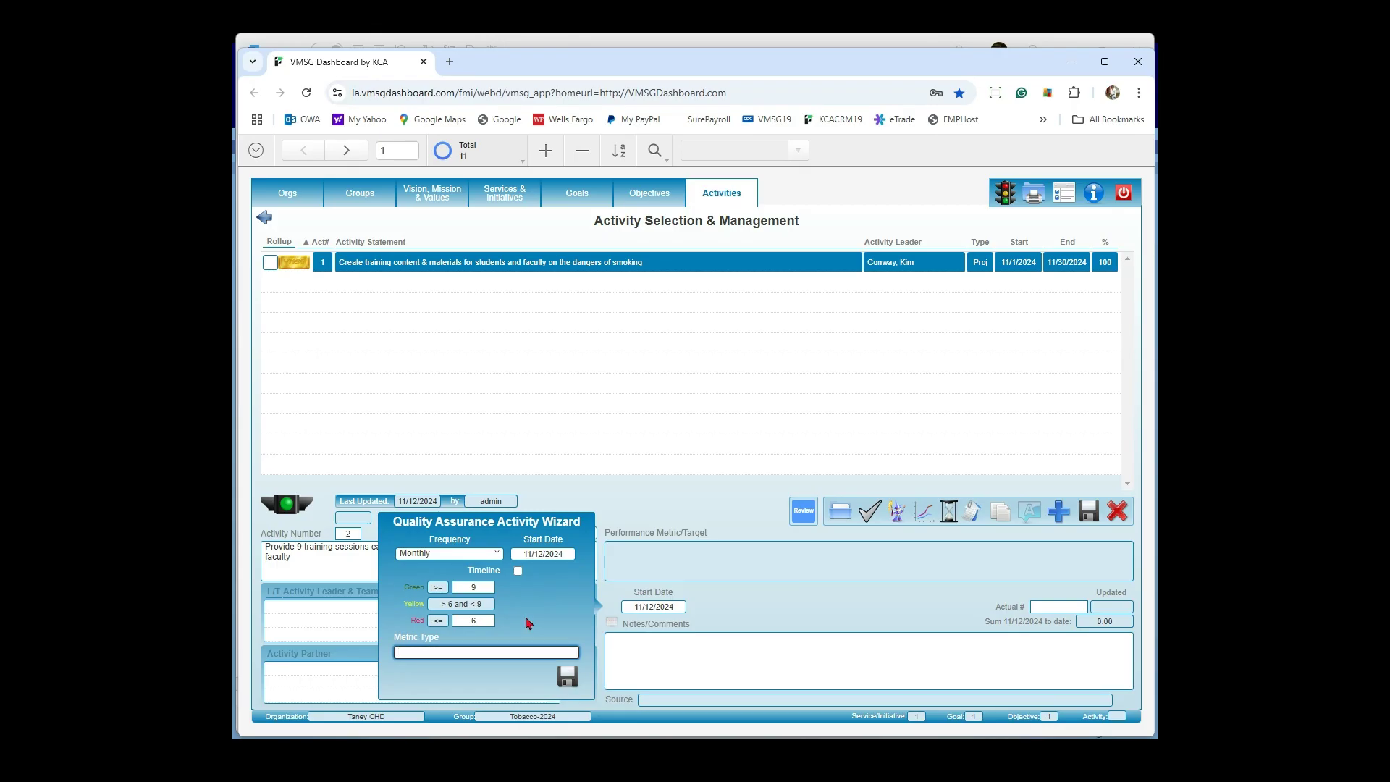
text(Training sessions provided)
click(568, 677)
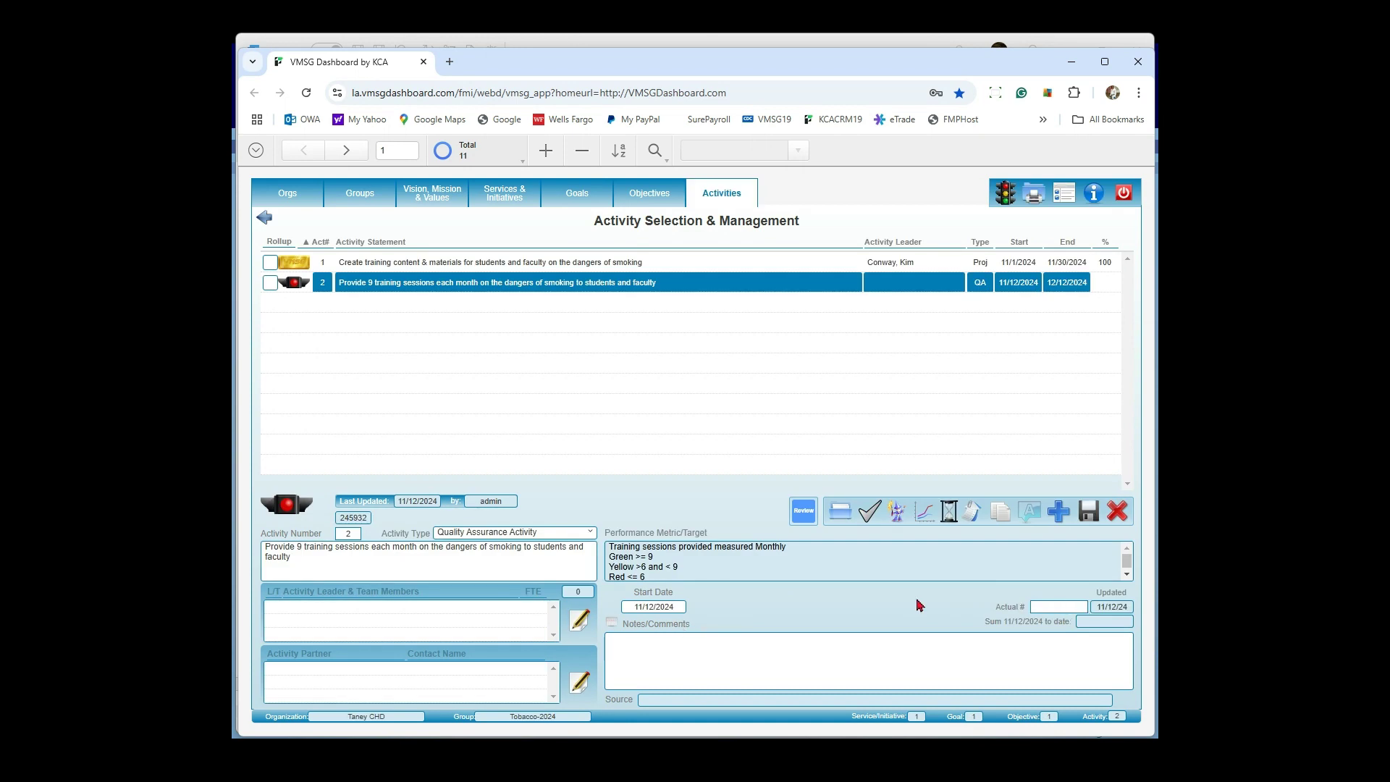
- Record 8 as the training sessions activity's actual number and save it with a new cycle start date of 12/1/2024
click(742, 595)
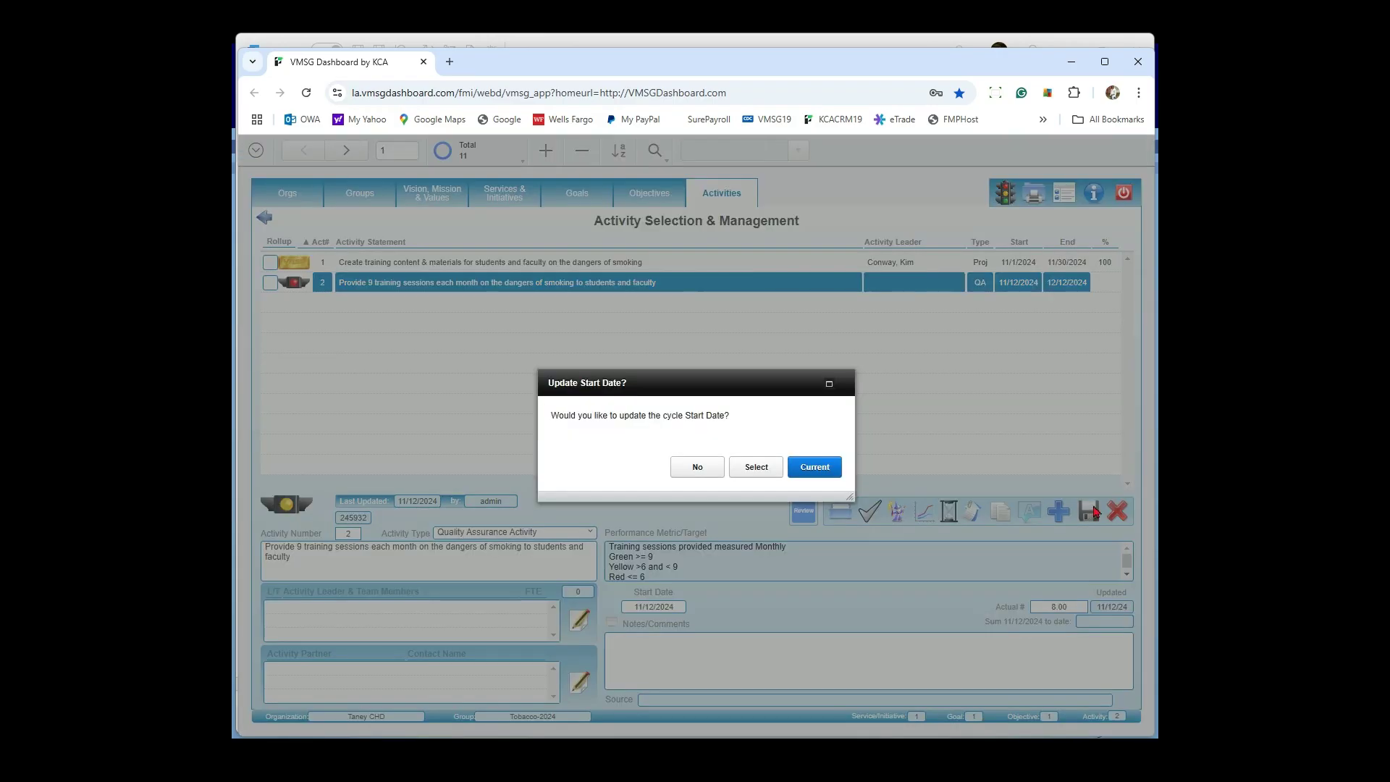
click(1090, 512)
click(757, 469)
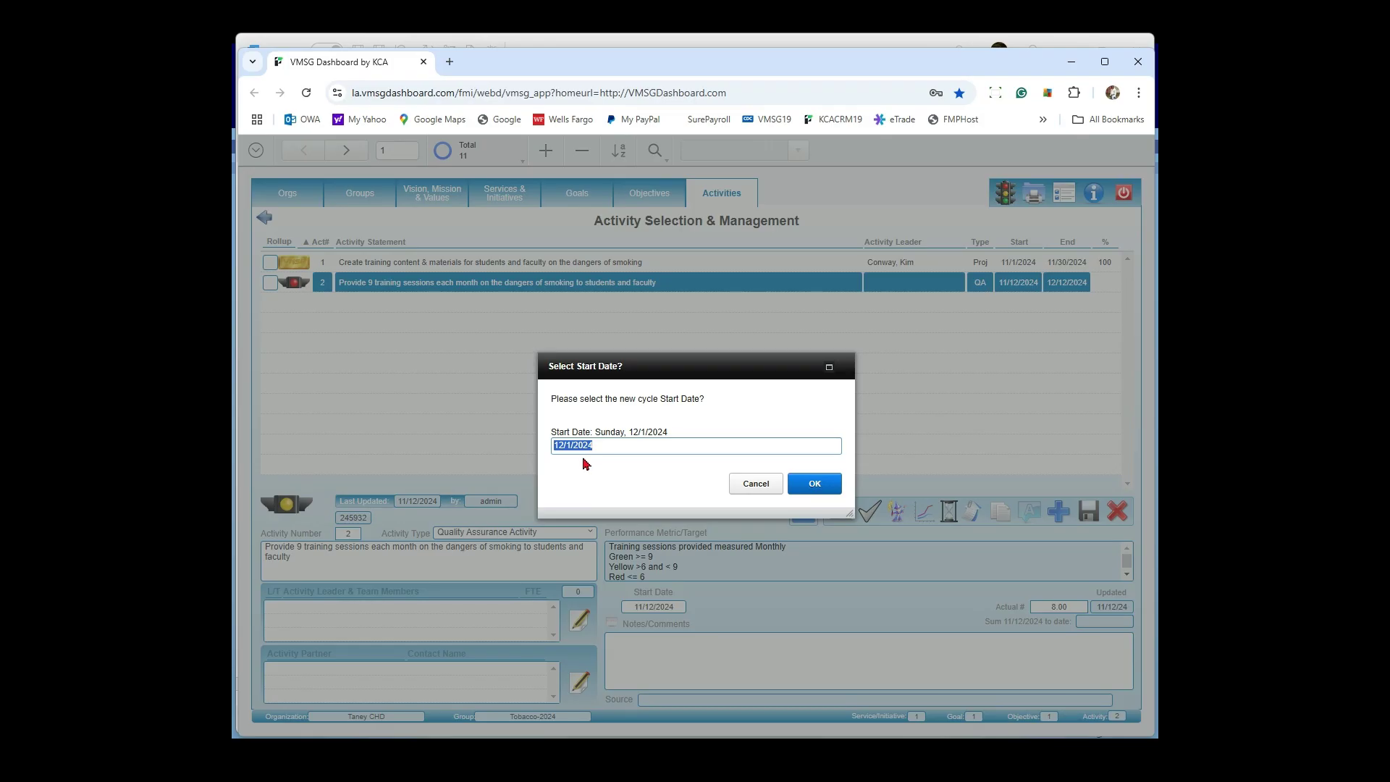
click(823, 487)
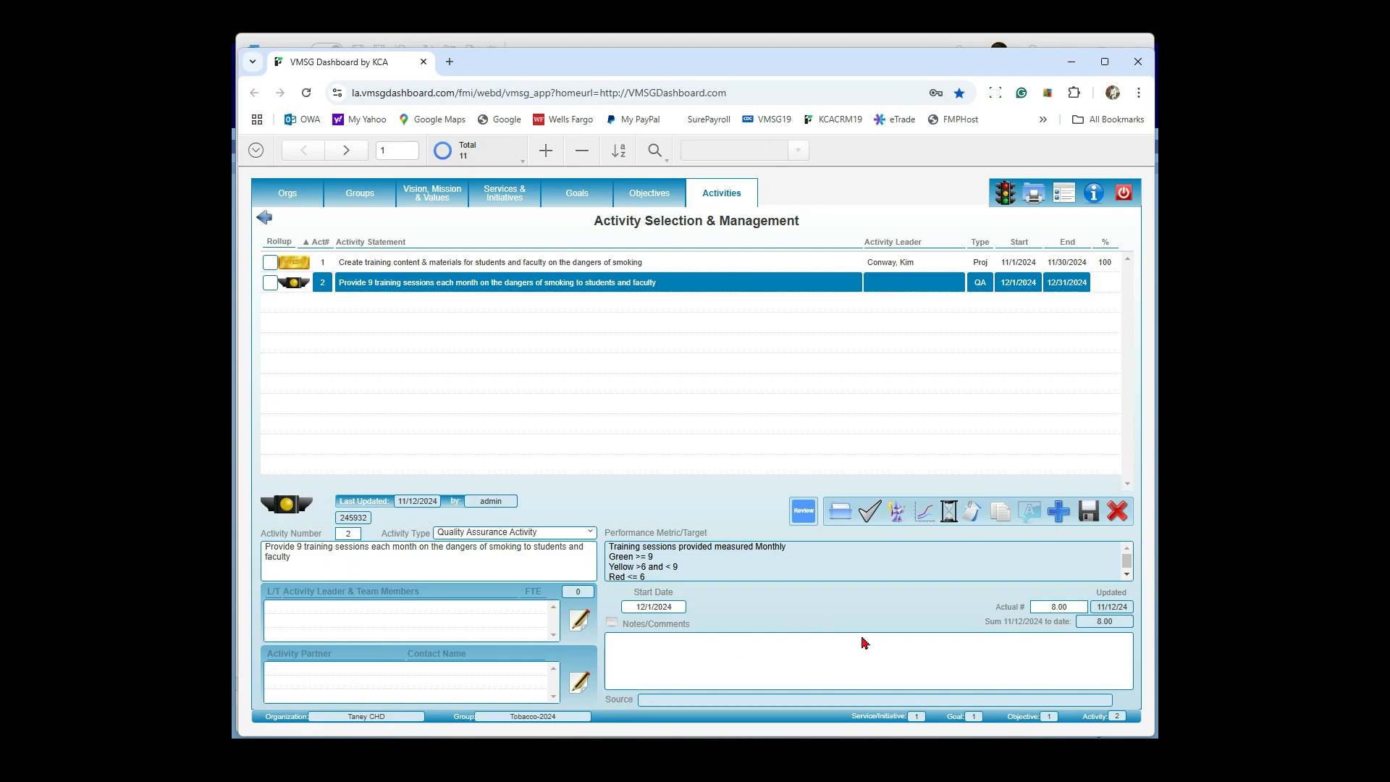
- Try reversing the quality assurance thresholds to Green <= 3 with Red as >=
click(899, 516)
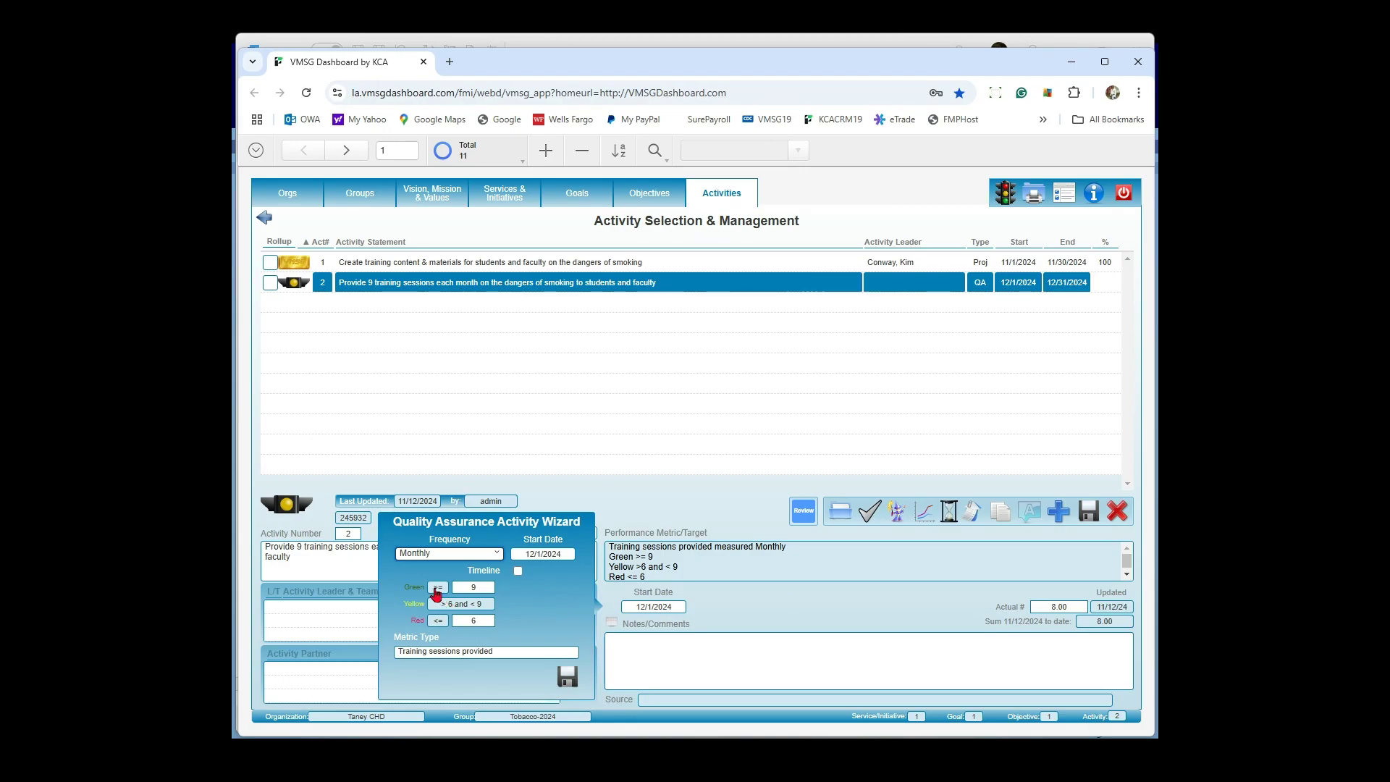
click(437, 588)
click(485, 591)
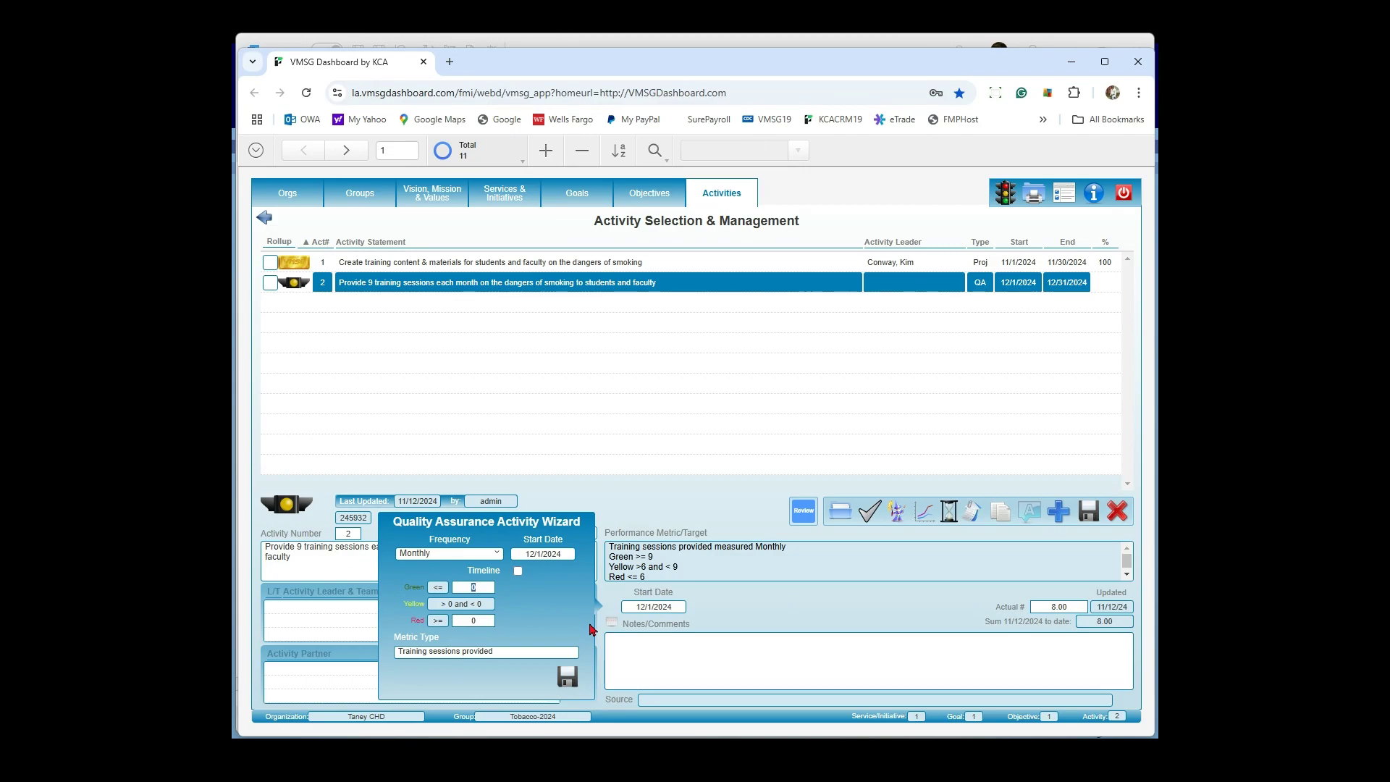
text(3)
click(485, 624)
- Set the quality assurance thresholds to Green >= 9 and Red <= 0, and save the activity without updating the cycle start date
click(481, 591)
text(9)
click(489, 622)
click(566, 676)
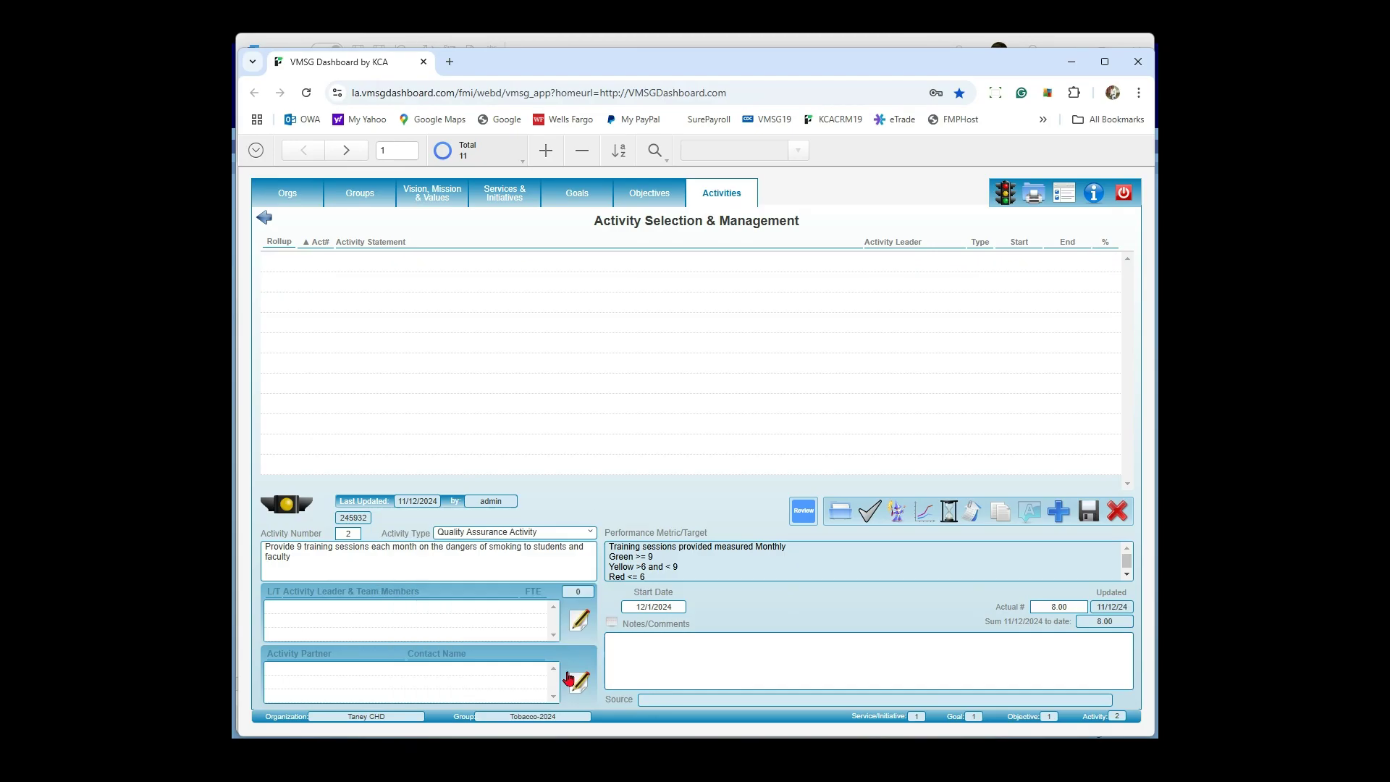
click(1084, 510)
click(694, 471)
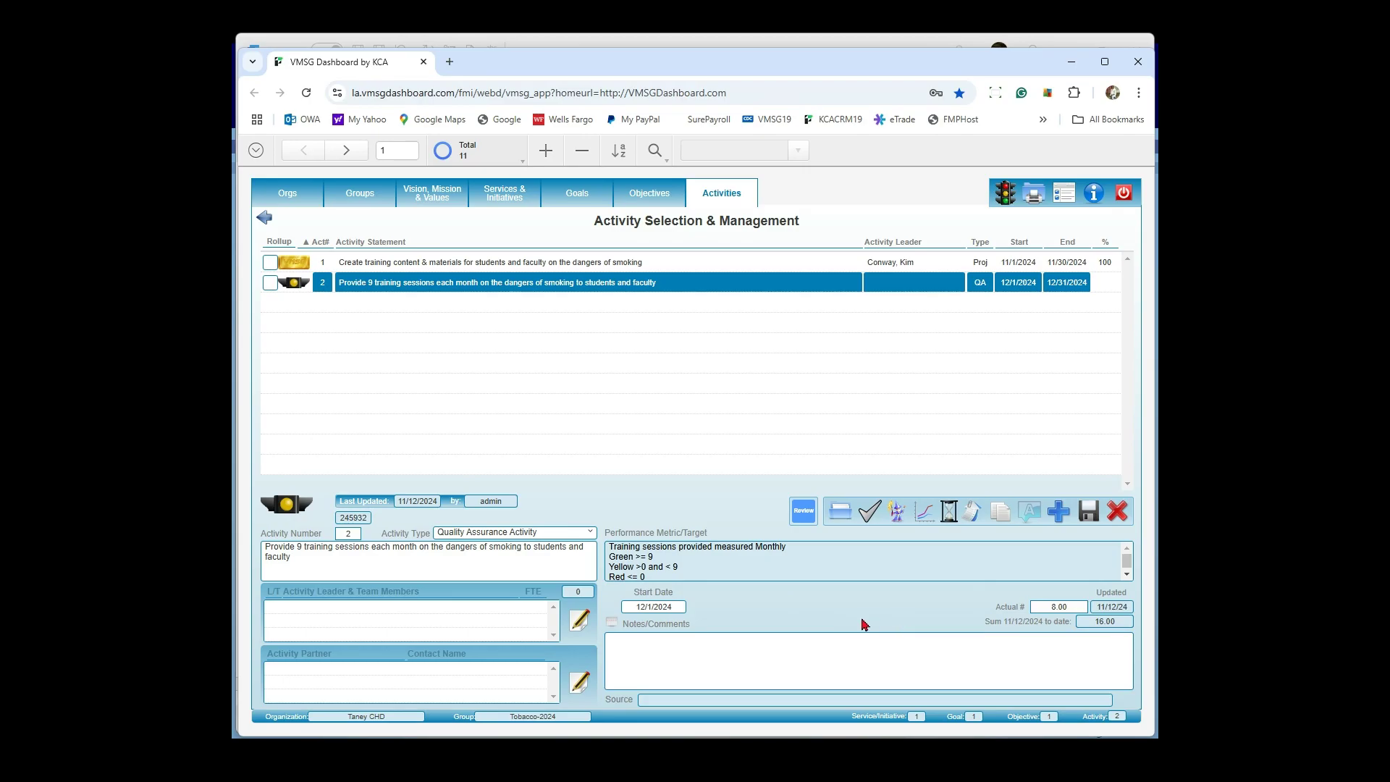
- Add a Quantitative Measurement Activity copied from the Word plan: "Contact all 20 tobacco vendors within 1 mile of Wayne High School to assure they are not selling to minors"
key(alt+Tab)
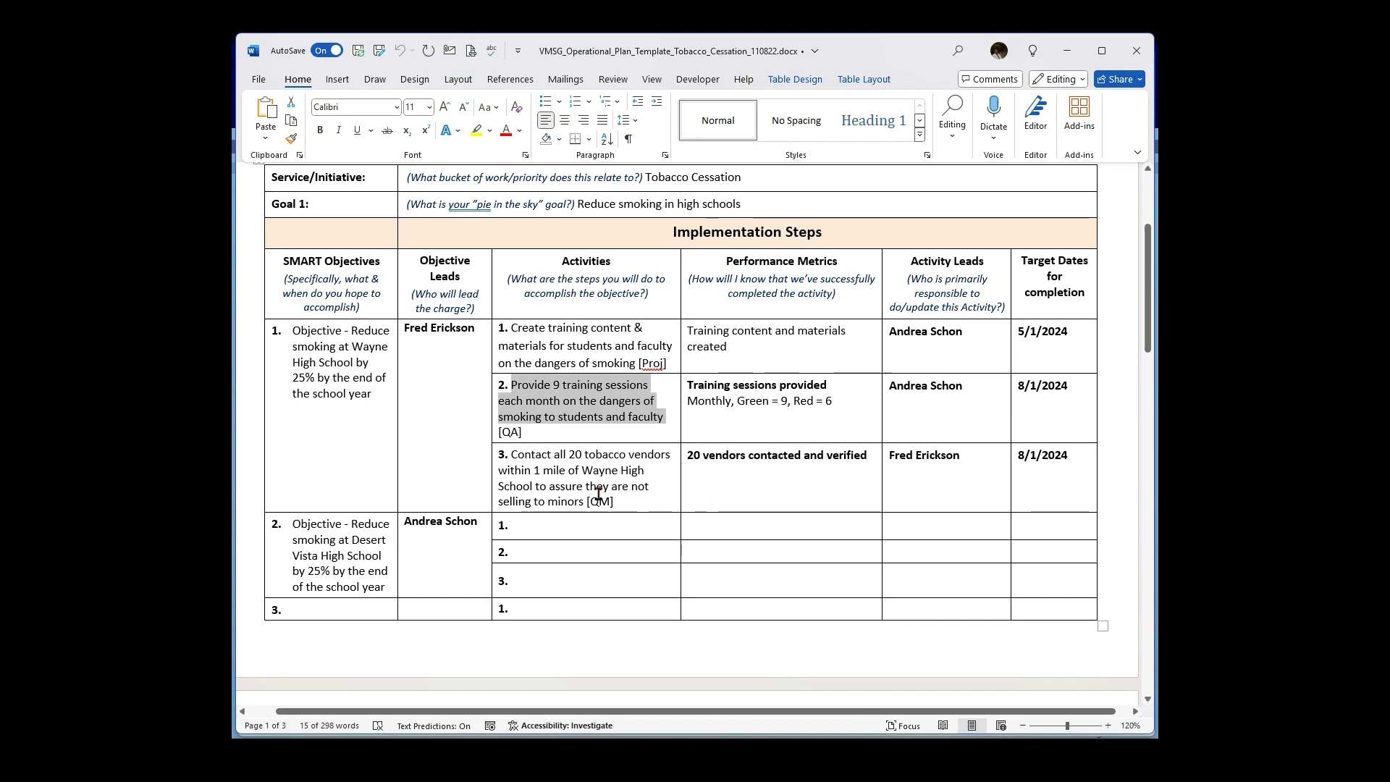
drag(585, 501, 516, 457)
key(ctrl+c)
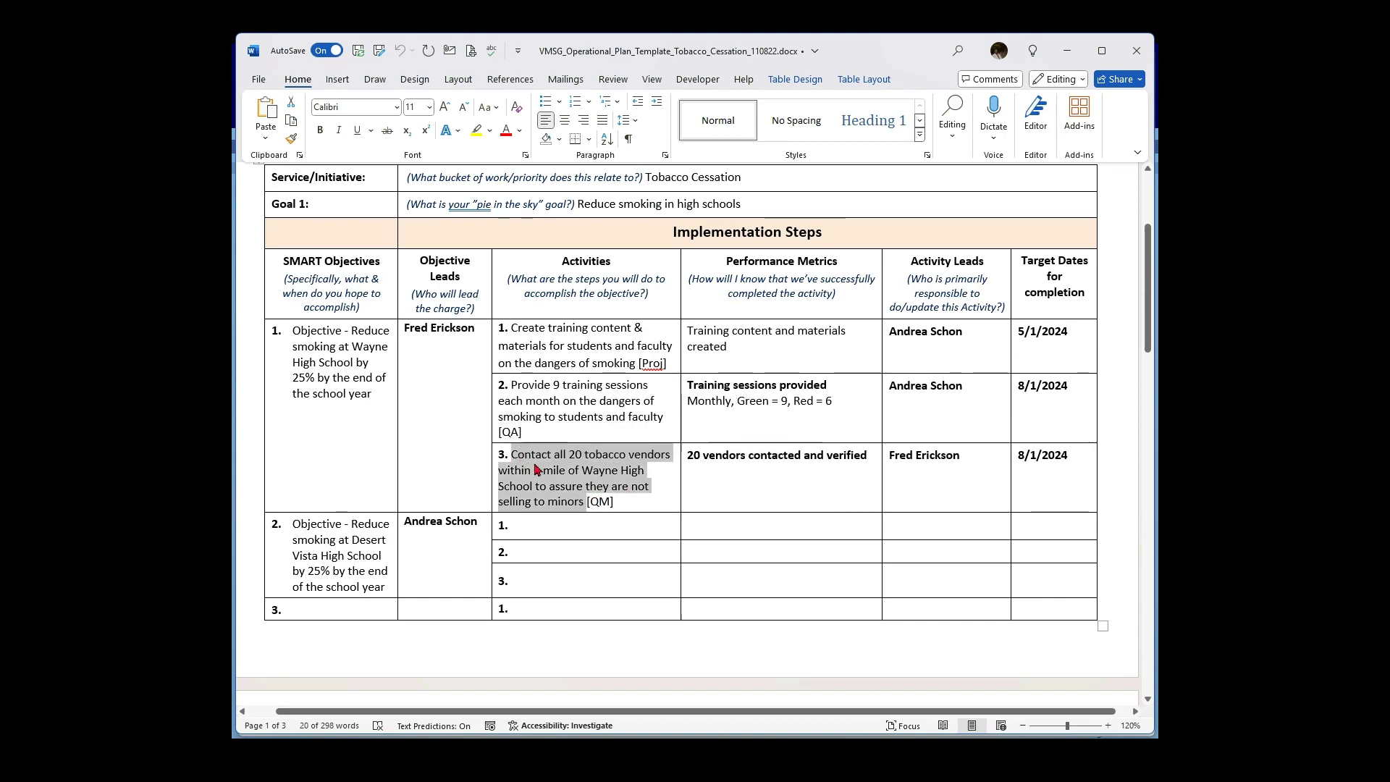
key(alt+Tab)
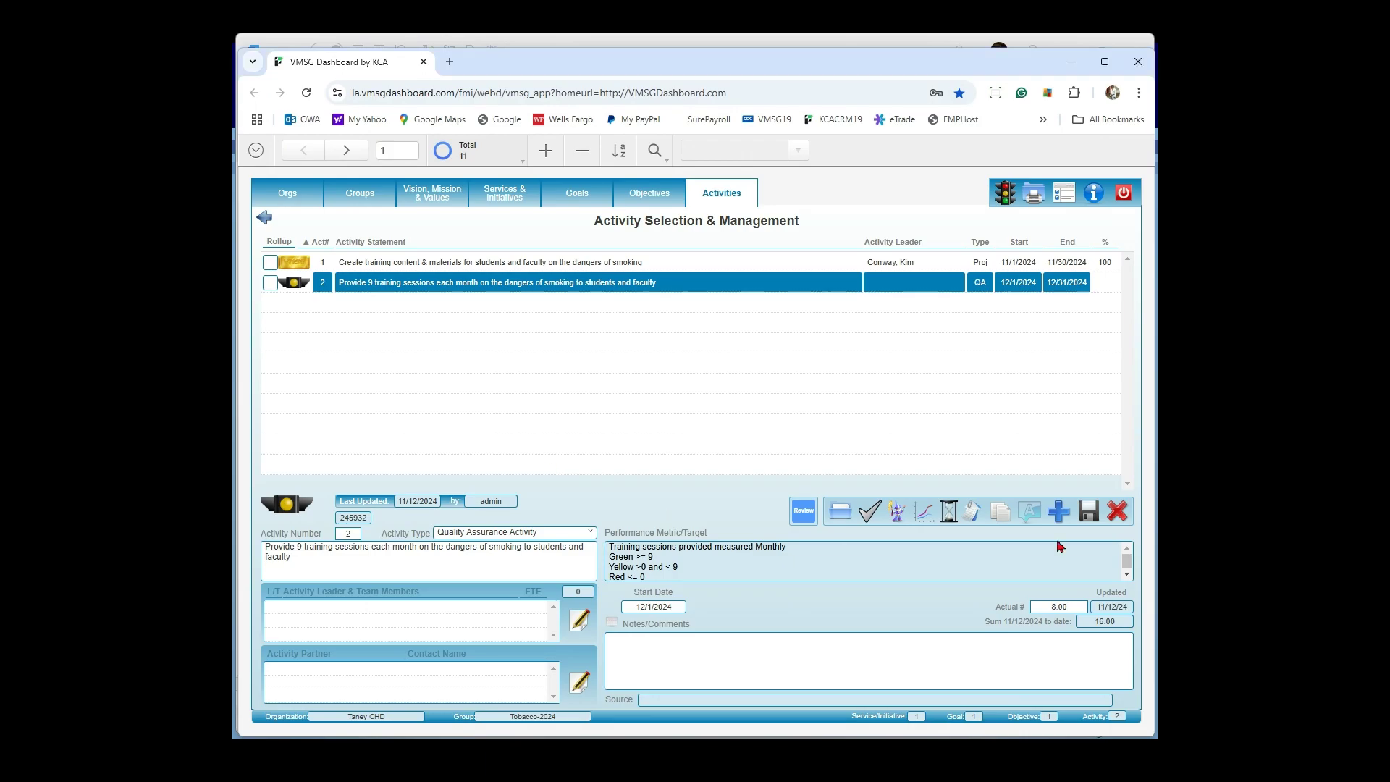
click(1058, 511)
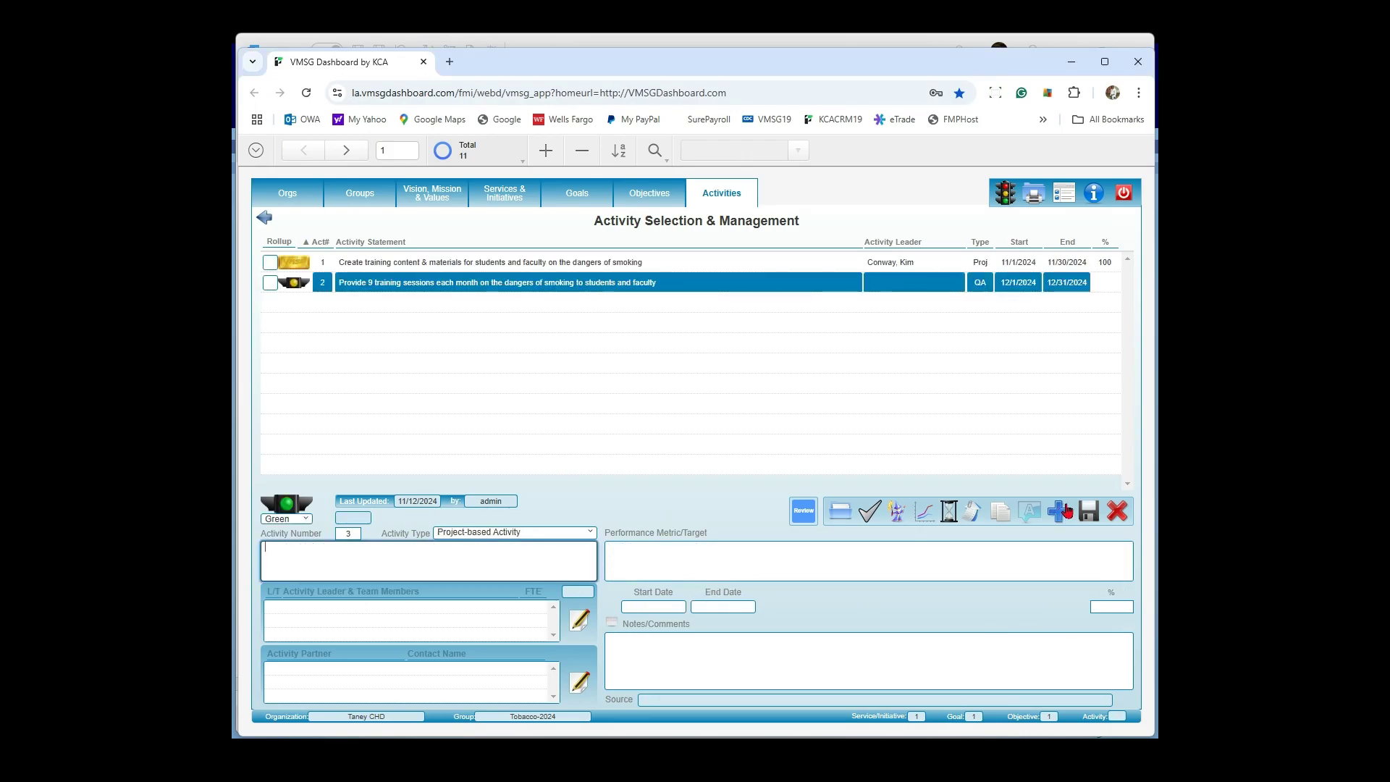
key(ctrl+v)
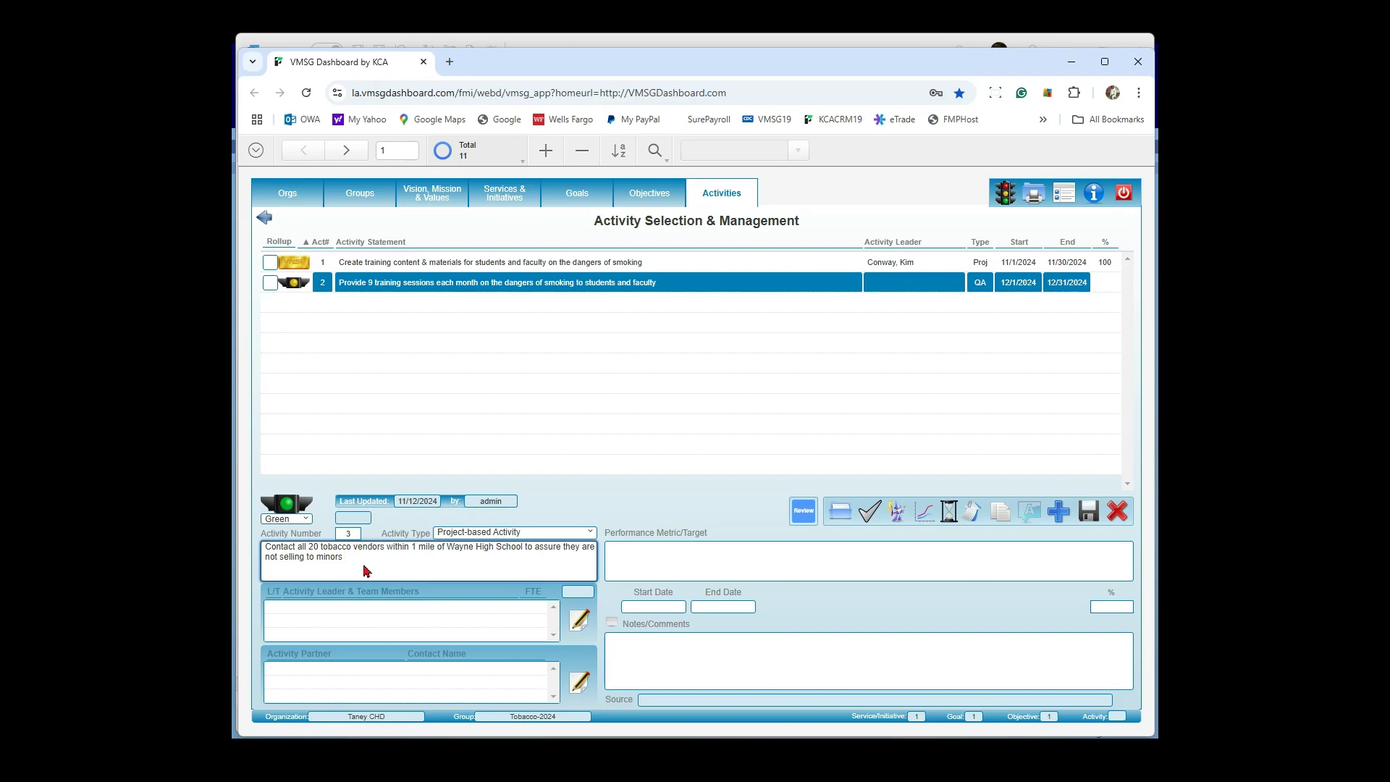
click(591, 532)
click(546, 584)
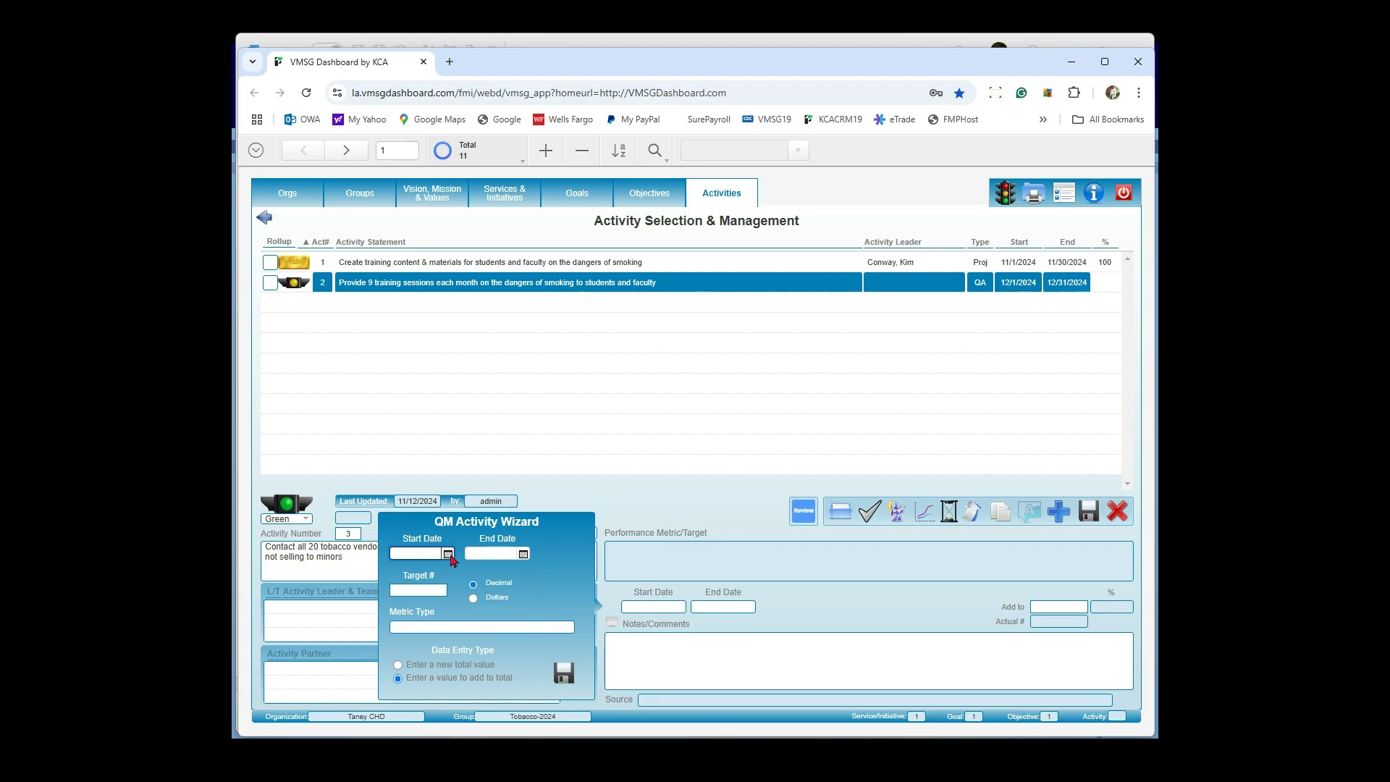
- Set the quantitative activity's start date to 11/1/2024 and its end date to 11/30/2024
click(449, 555)
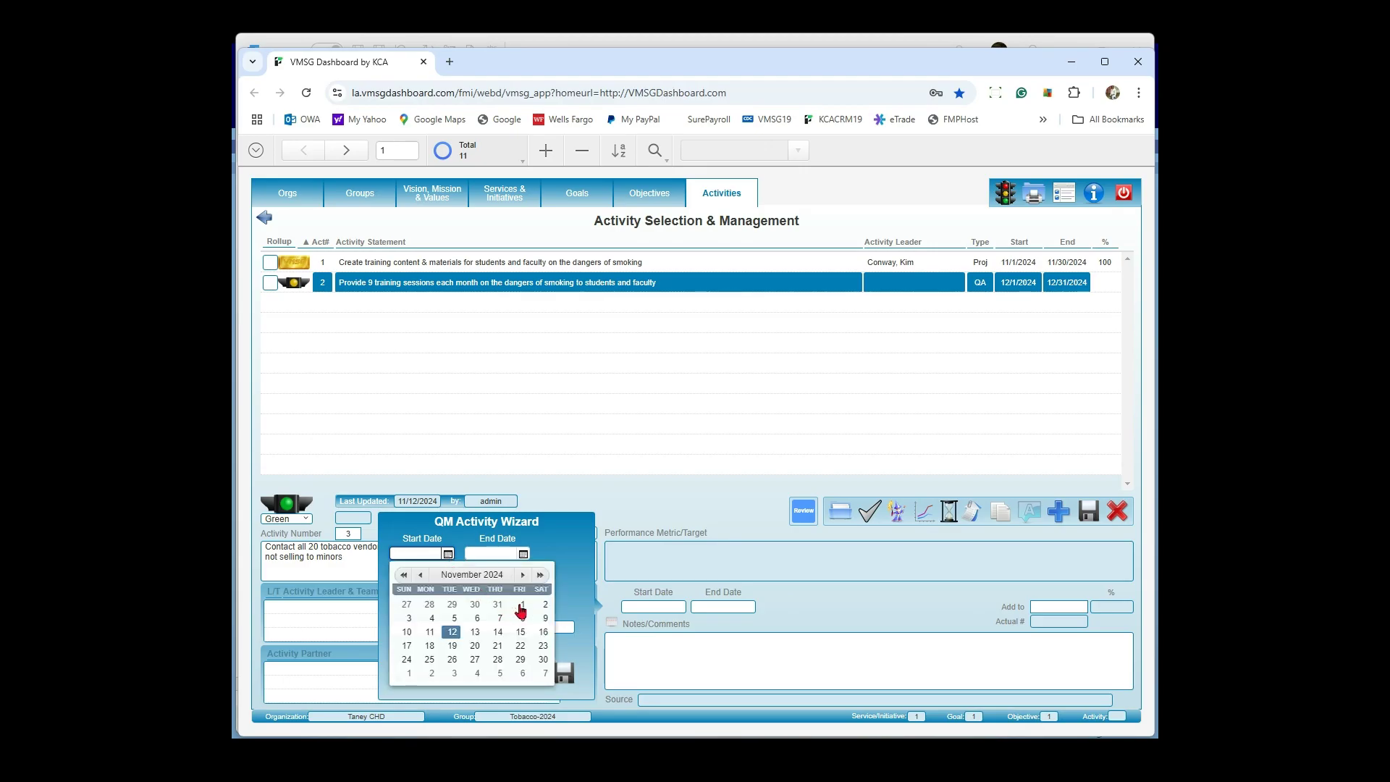
click(520, 613)
click(524, 555)
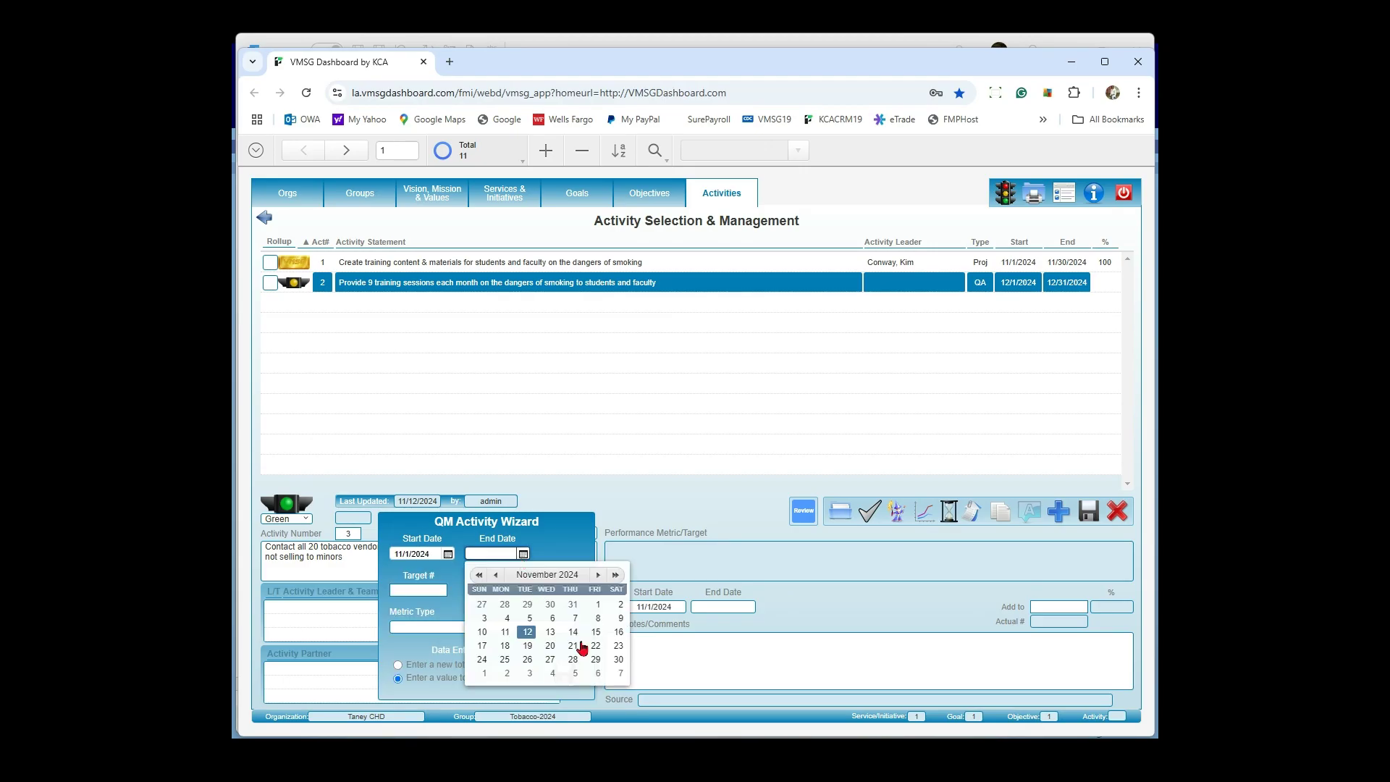
click(617, 658)
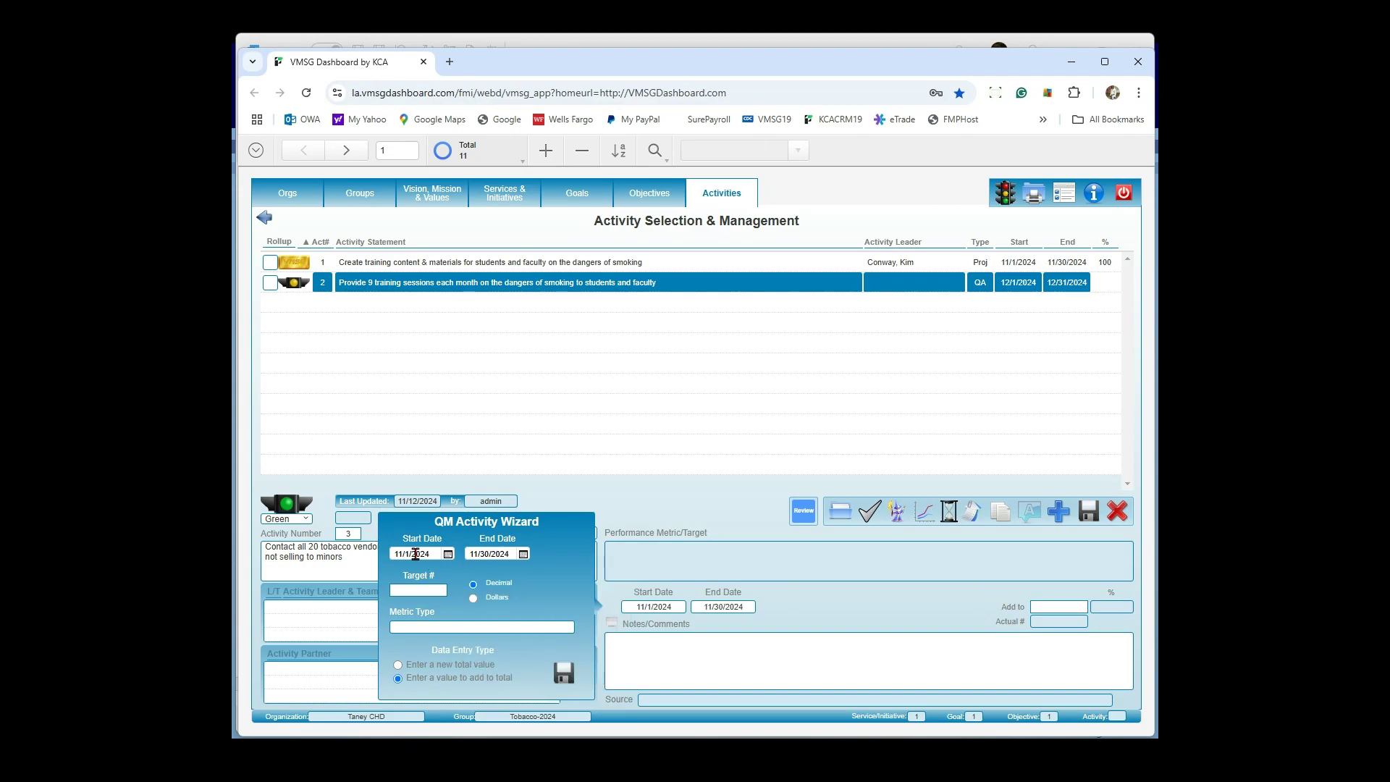
double_click(415, 553)
- Set the quantitative activity's target to 20 with metric type "tobacco vendors contacted", and save the activity
click(417, 595)
click(459, 628)
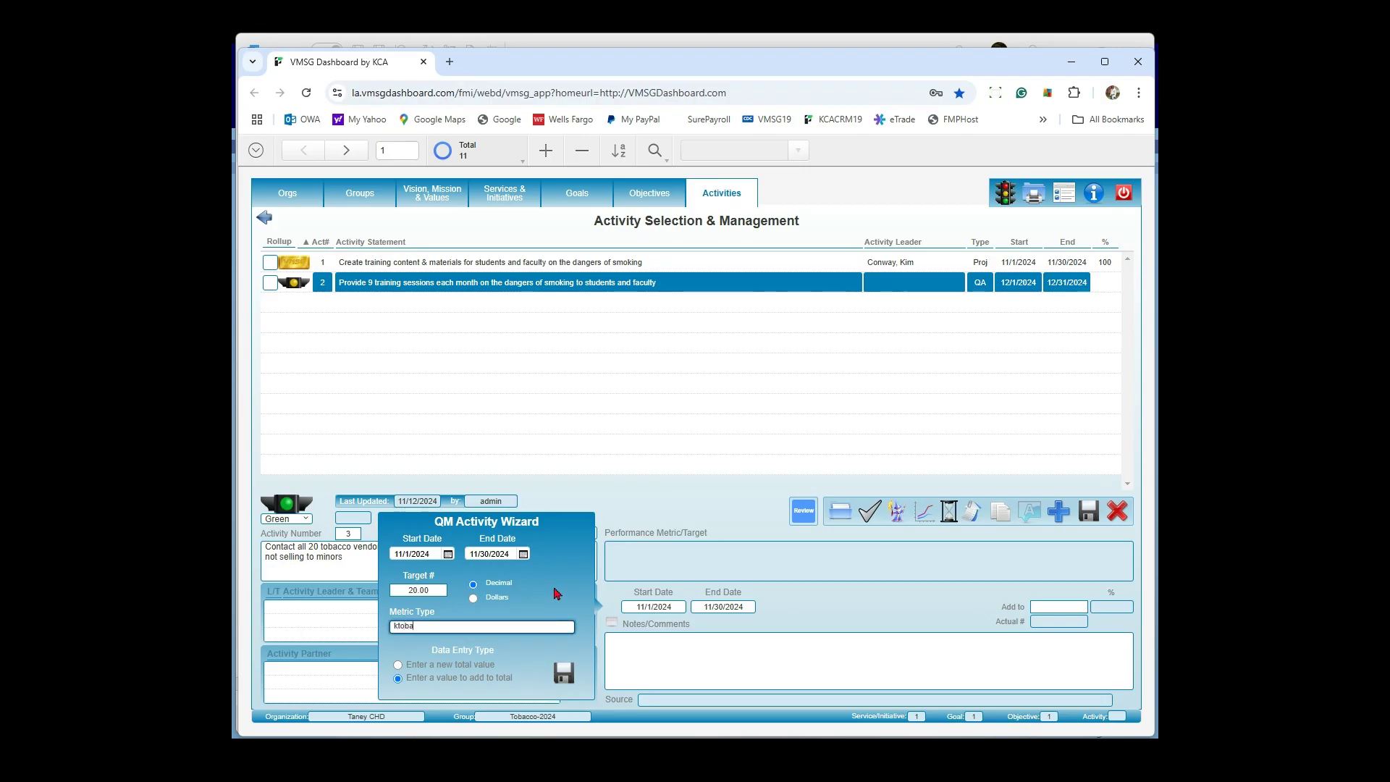
key(BackSpace)
key(BackSpace)
key(BackSpace)
key(BackSpace)
key(BackSpace)
key(BackSpace)
key(BackSpace)
key(BackSpace)
click(564, 673)
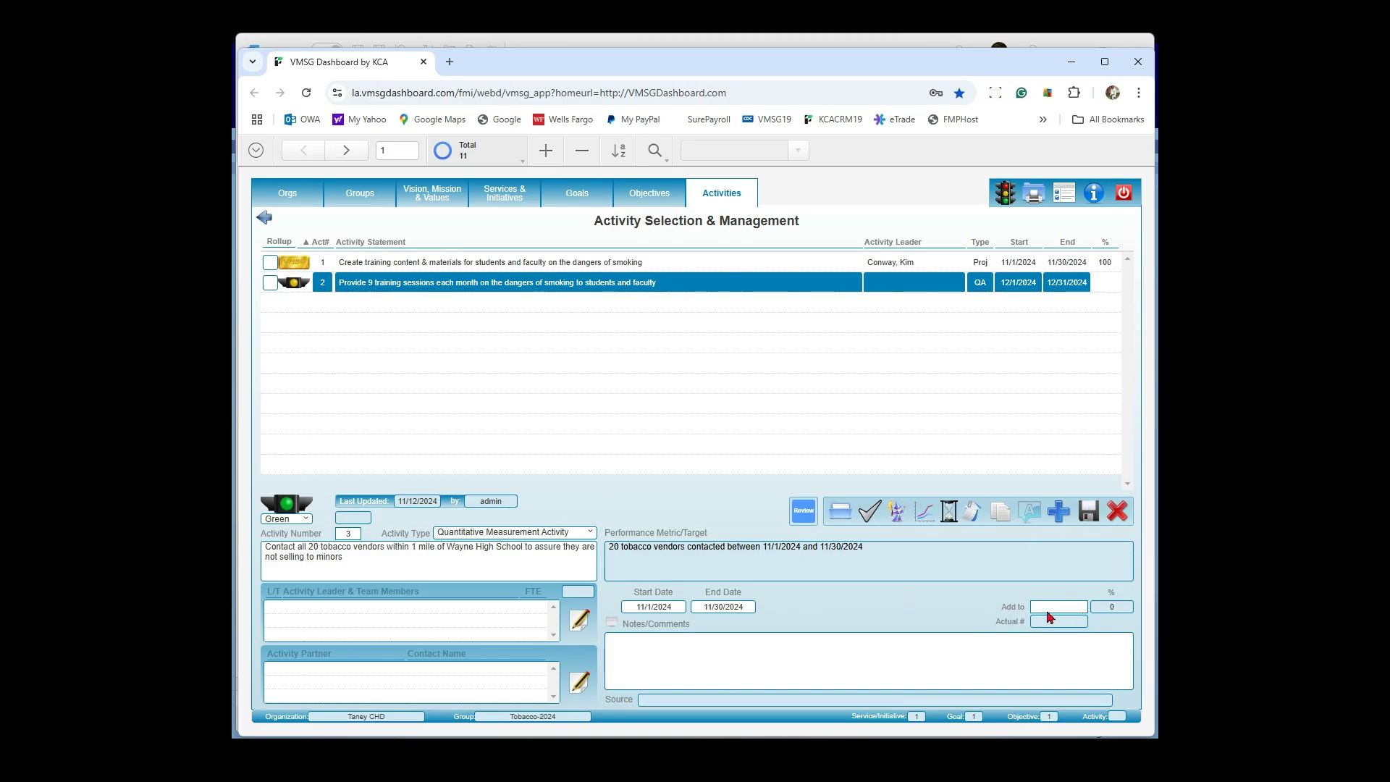
click(896, 616)
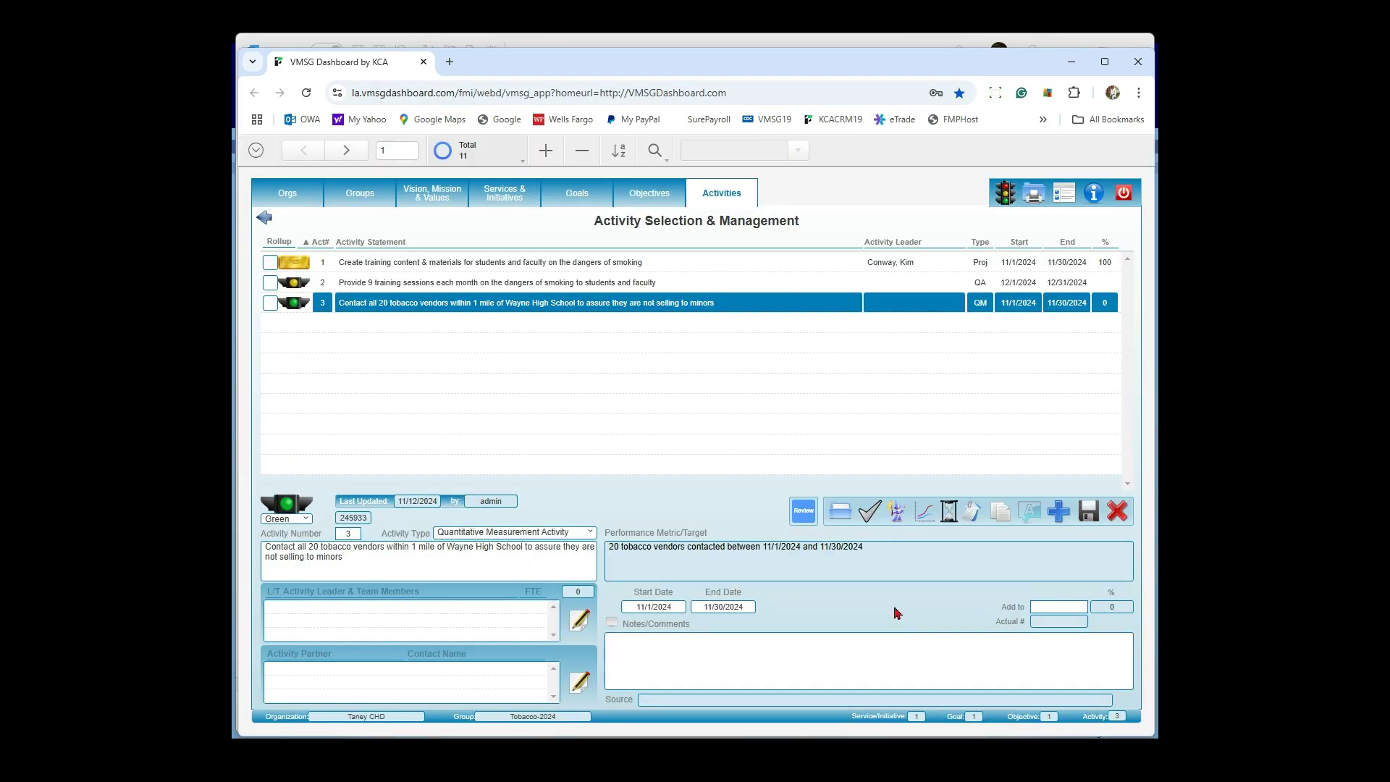
- Add 5 to the vendor activity's actual number twice, saving each update with the Green status
click(1060, 609)
key(Return)
click(1088, 515)
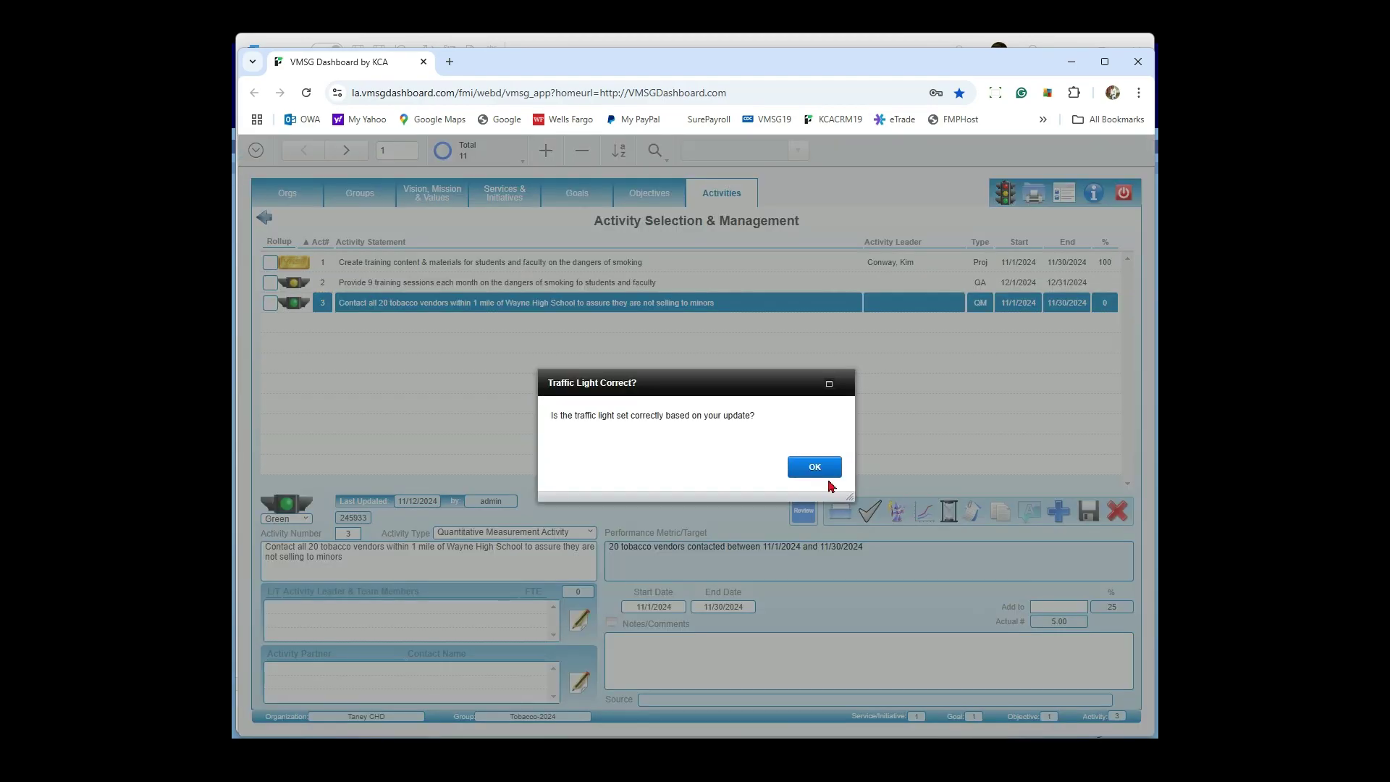
click(809, 470)
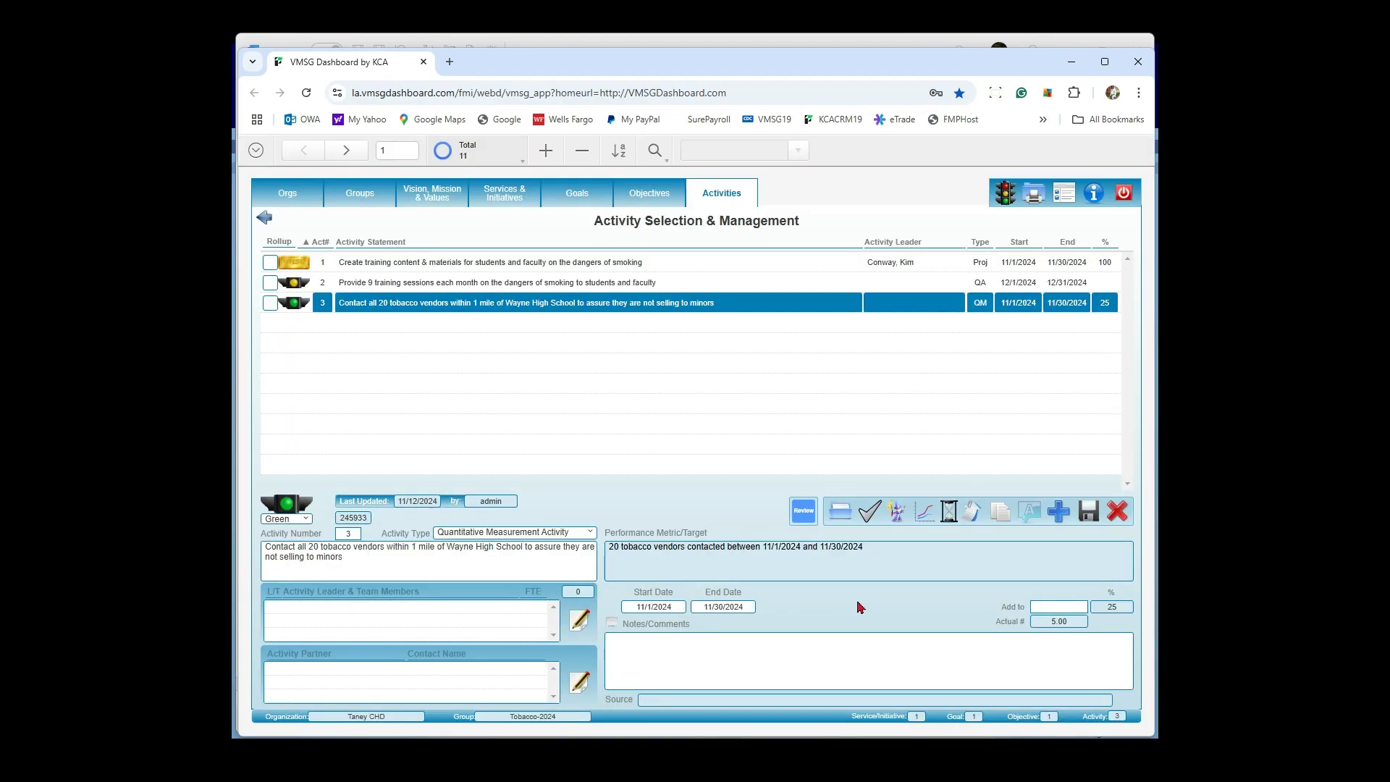
click(1057, 609)
text(5)
key(Return)
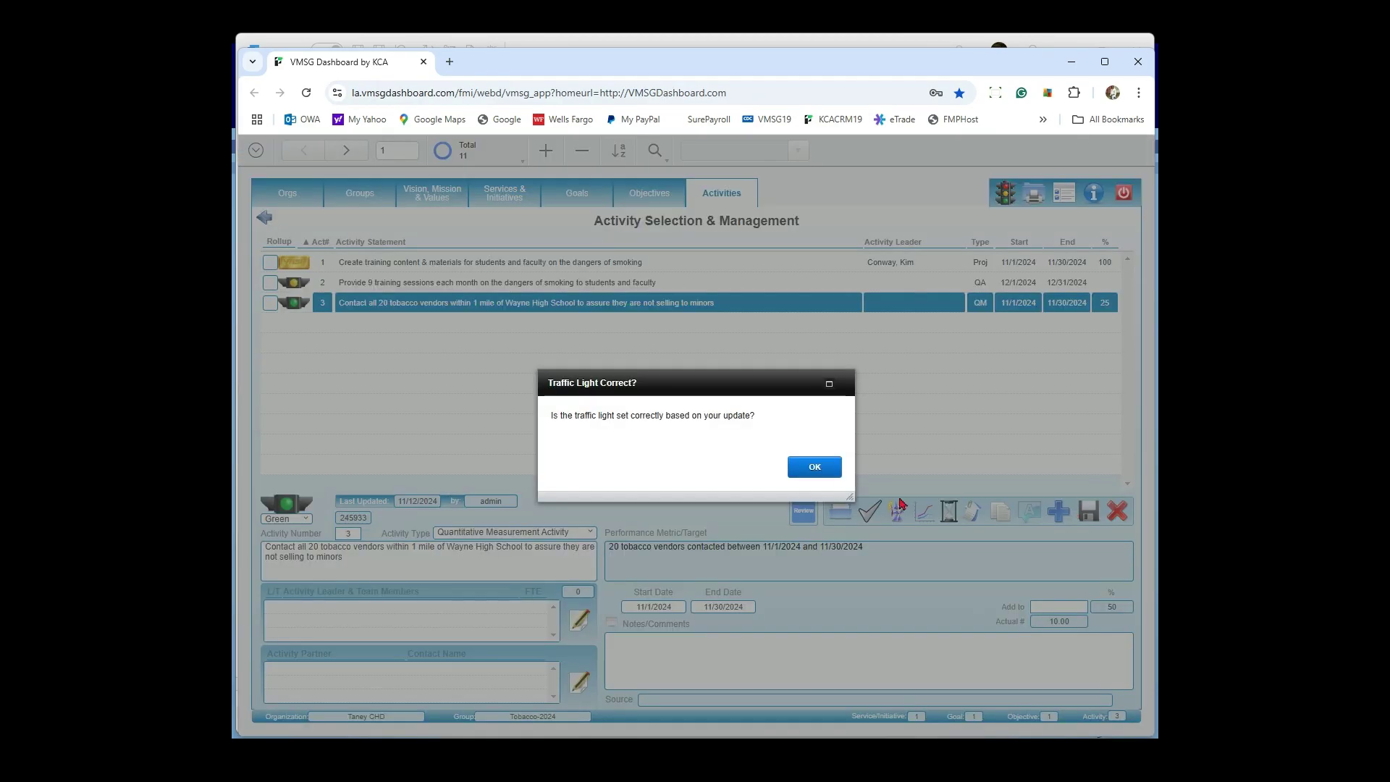
click(818, 469)
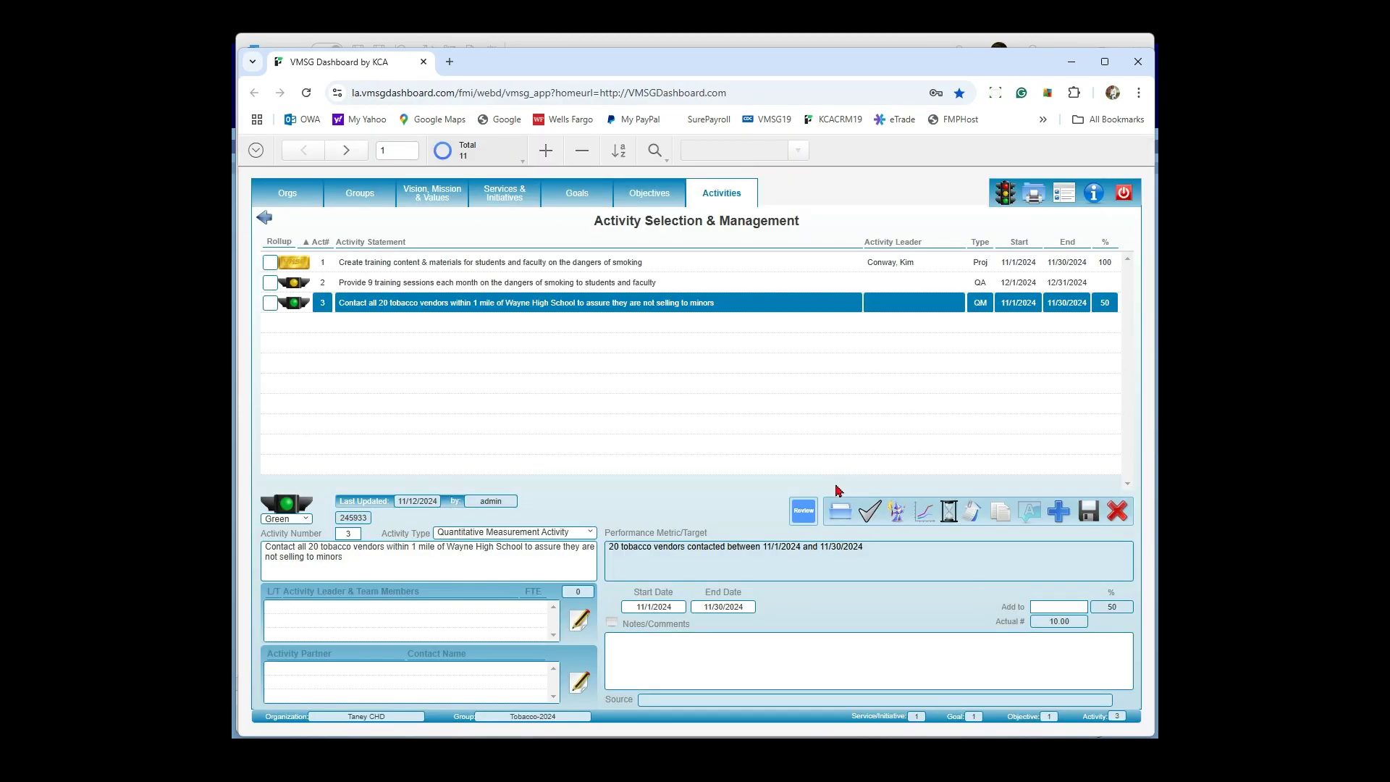
- Switch the vendor activity's data entry type to a new total value, set the actual number to 20, and save
click(898, 512)
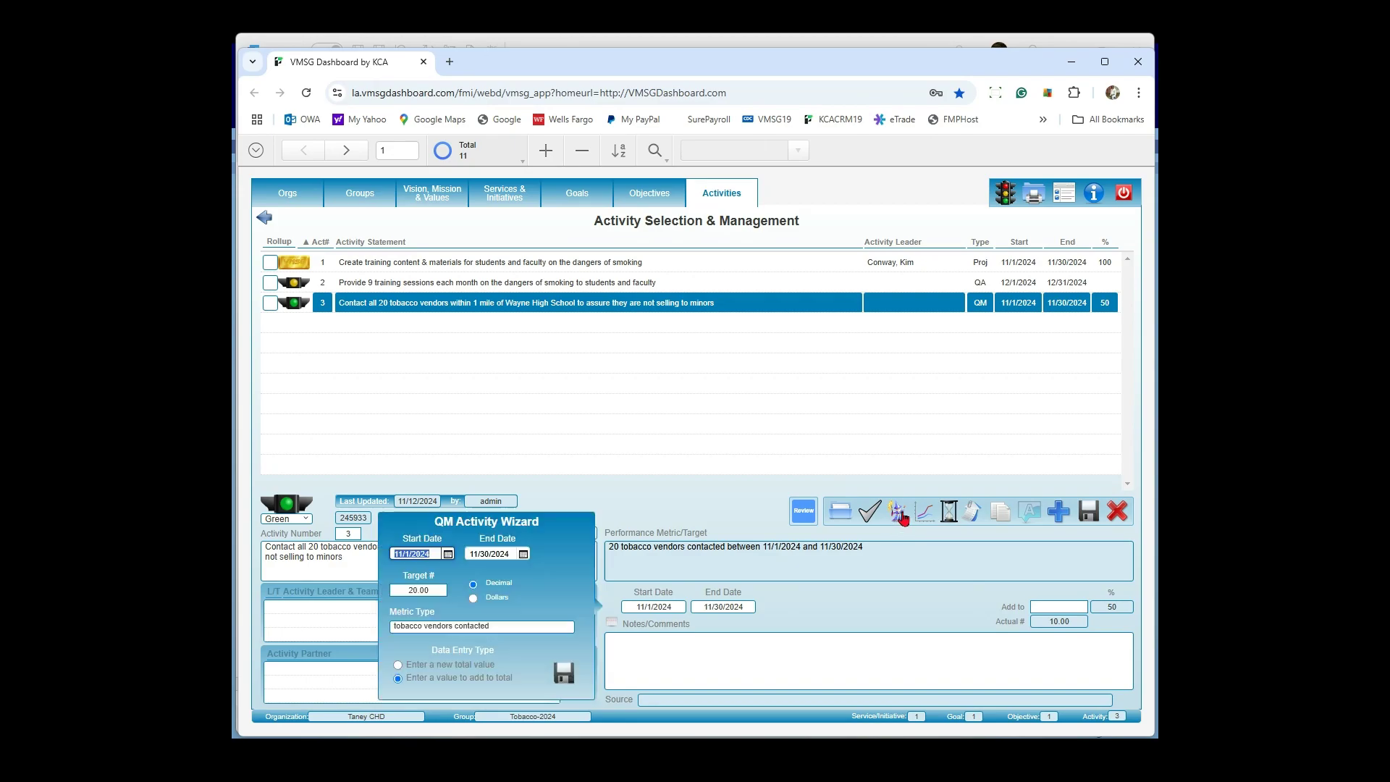
click(398, 664)
click(562, 673)
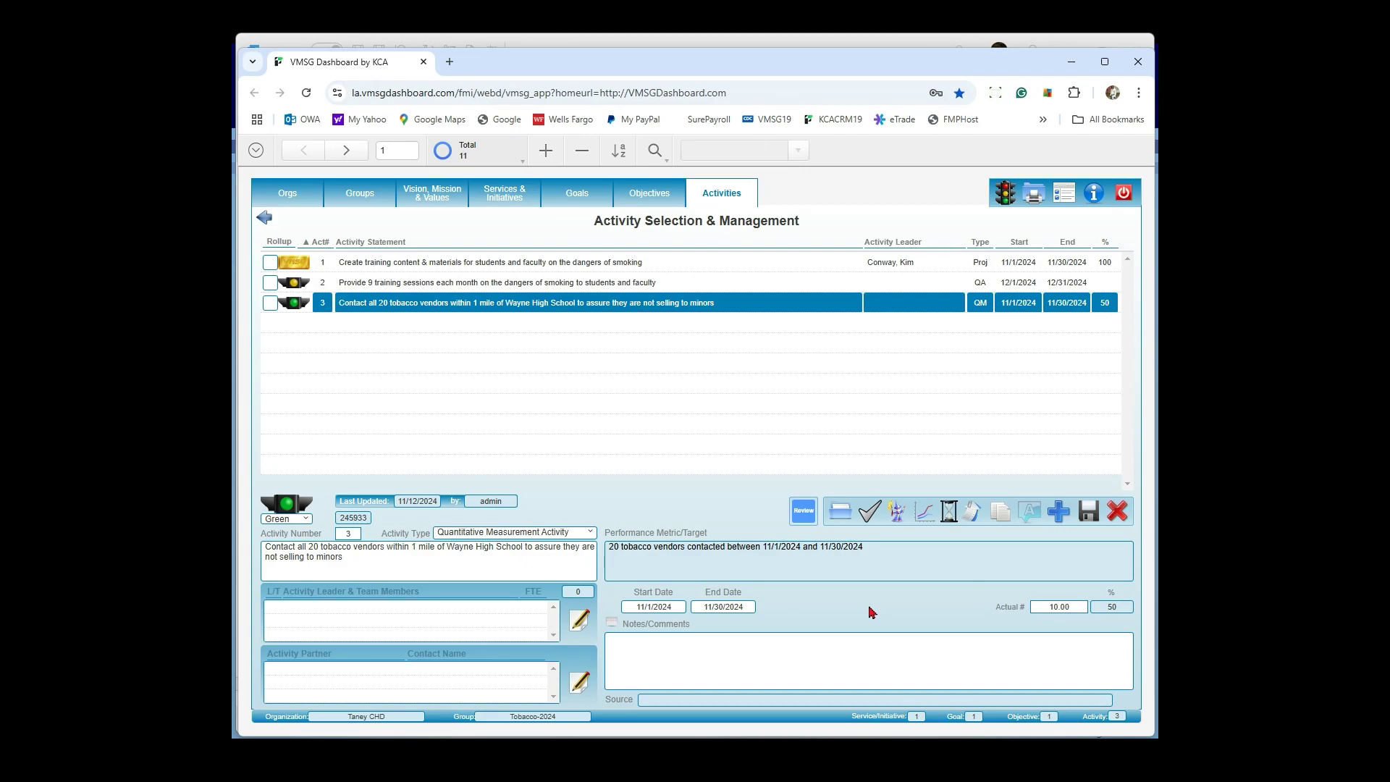
click(1059, 606)
text(20)
click(940, 609)
click(1088, 511)
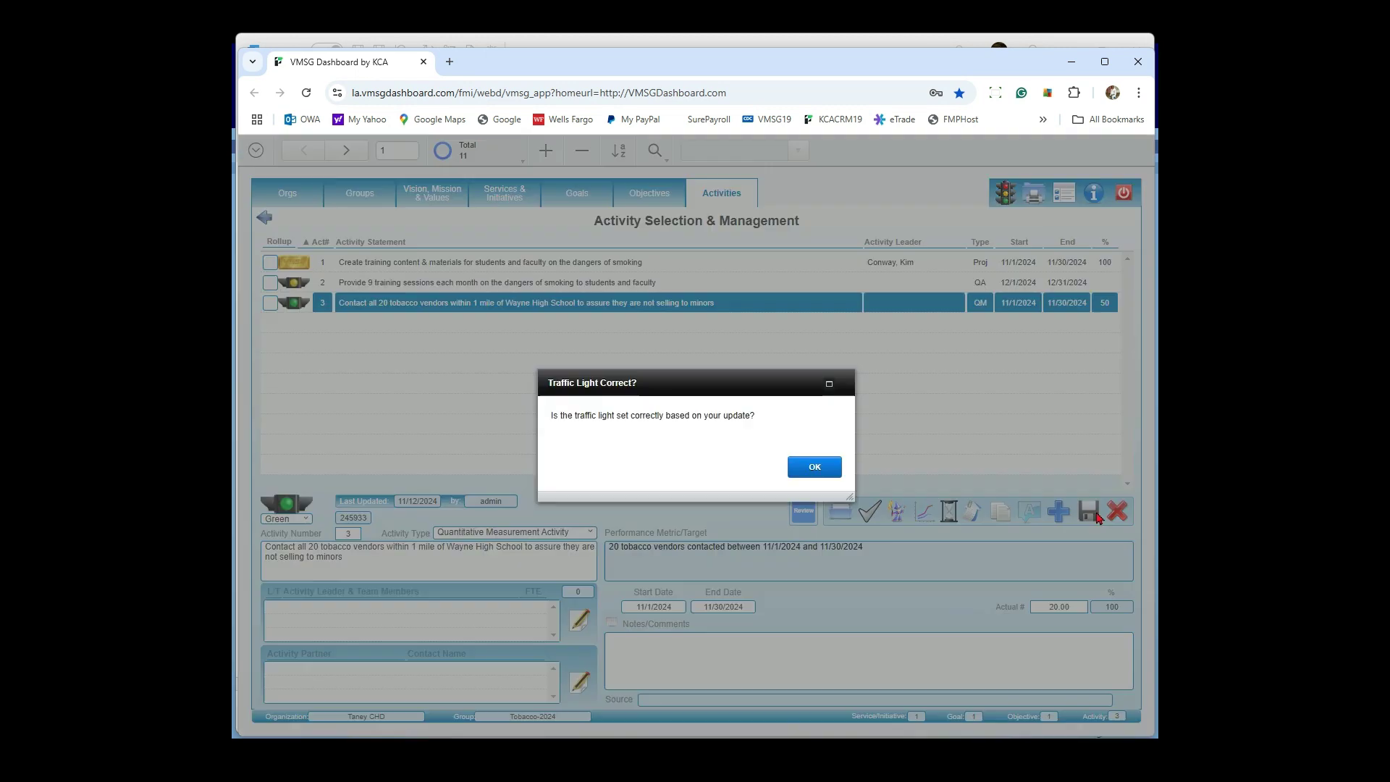
click(832, 471)
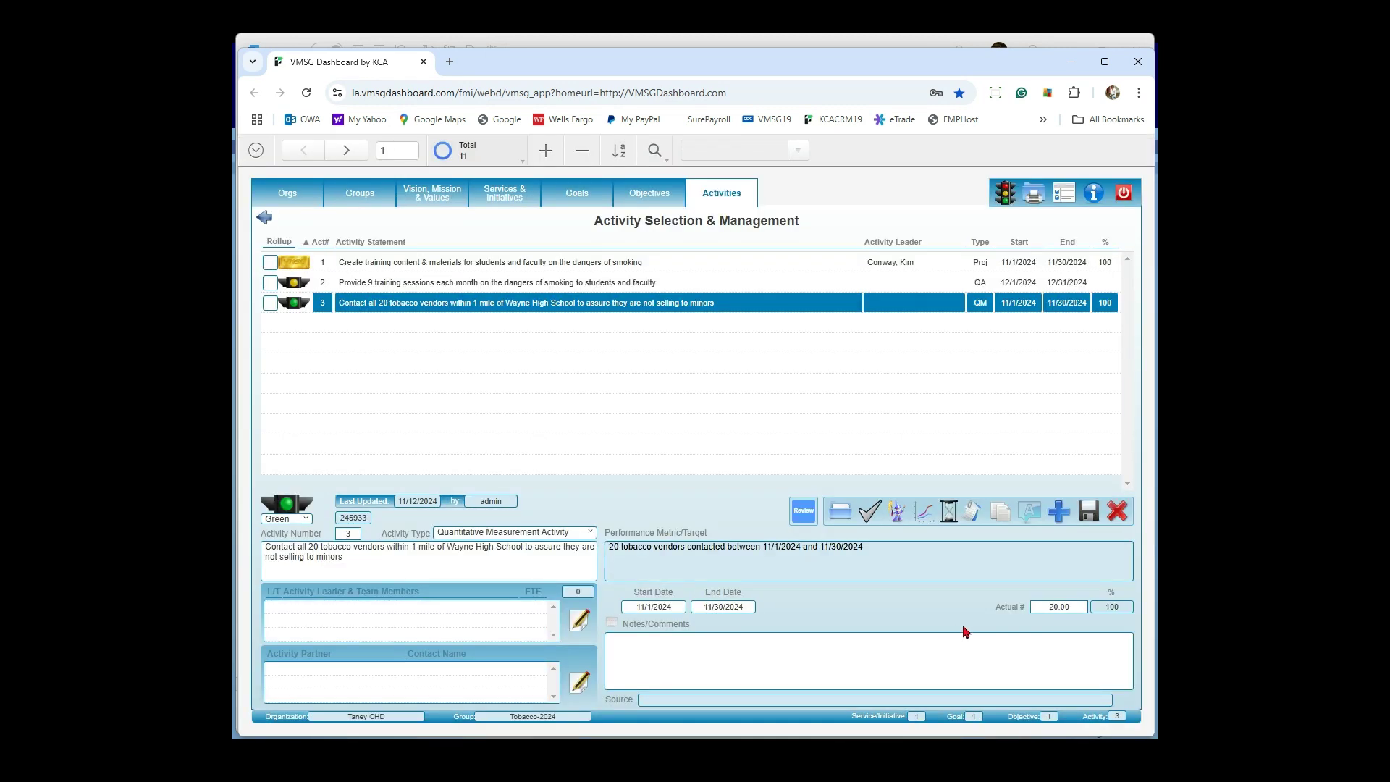
- Switch the vendor activity's data entry type back to adding to the total, set the target to 0, and save the metric
click(896, 512)
click(397, 678)
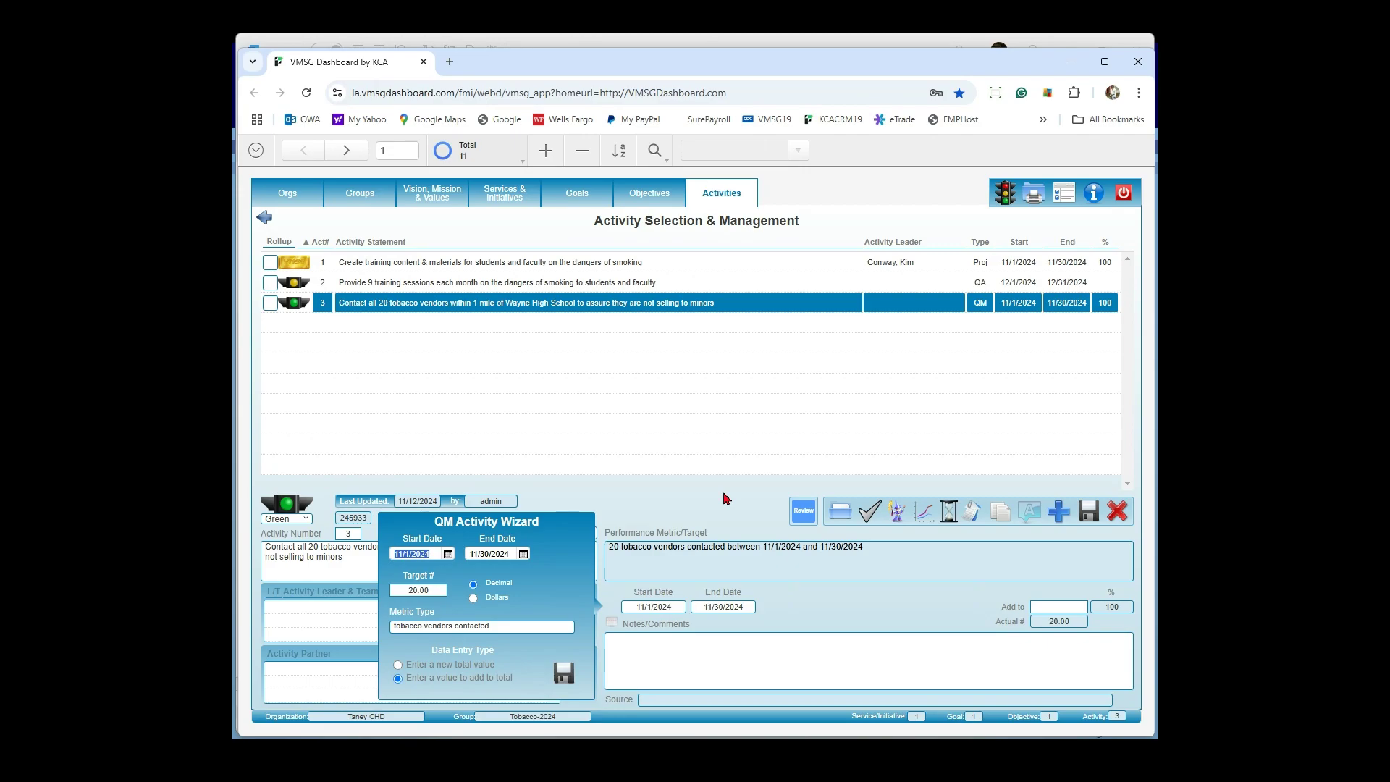
click(439, 590)
key(BackSpace)
key(BackSpace)
text(0)
click(565, 673)
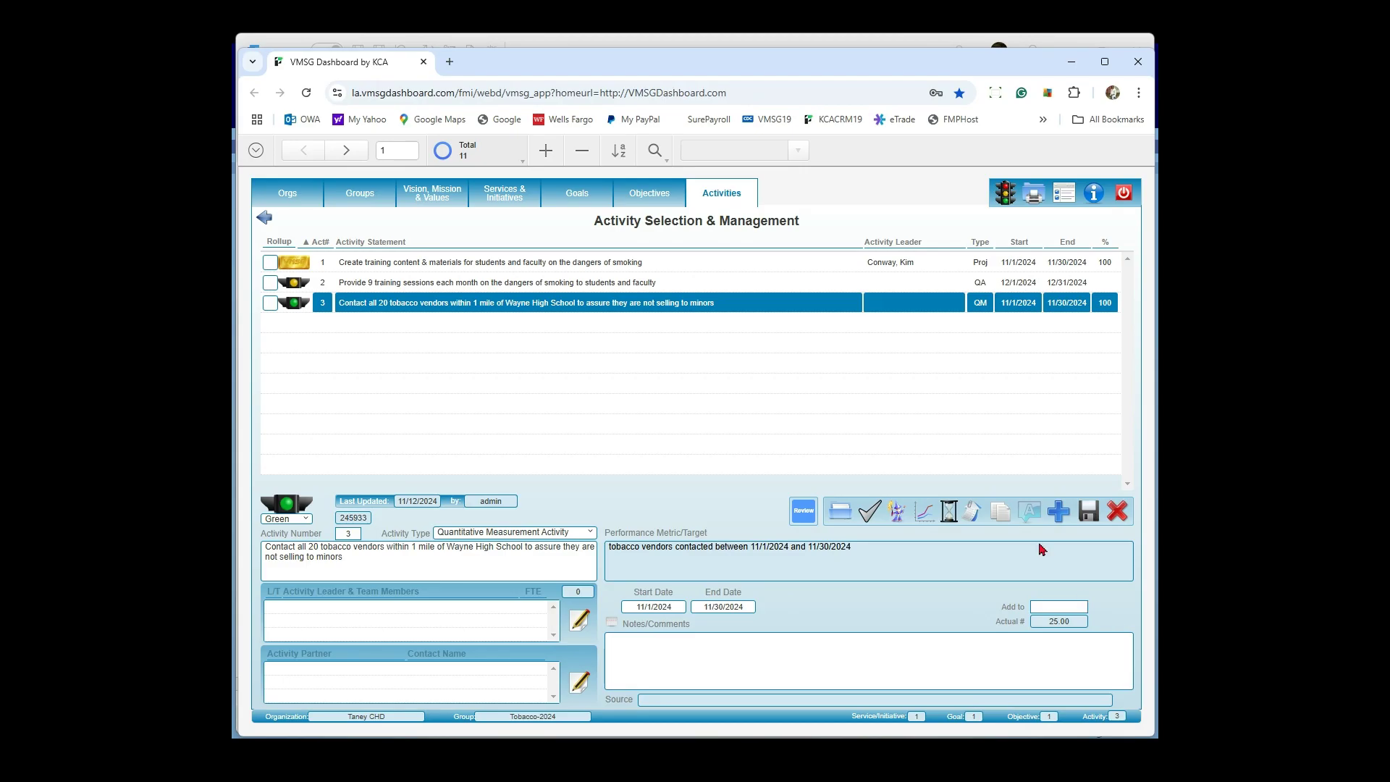
- Set the vendor activity's target number to 20 and save the activity with the Green status
click(897, 512)
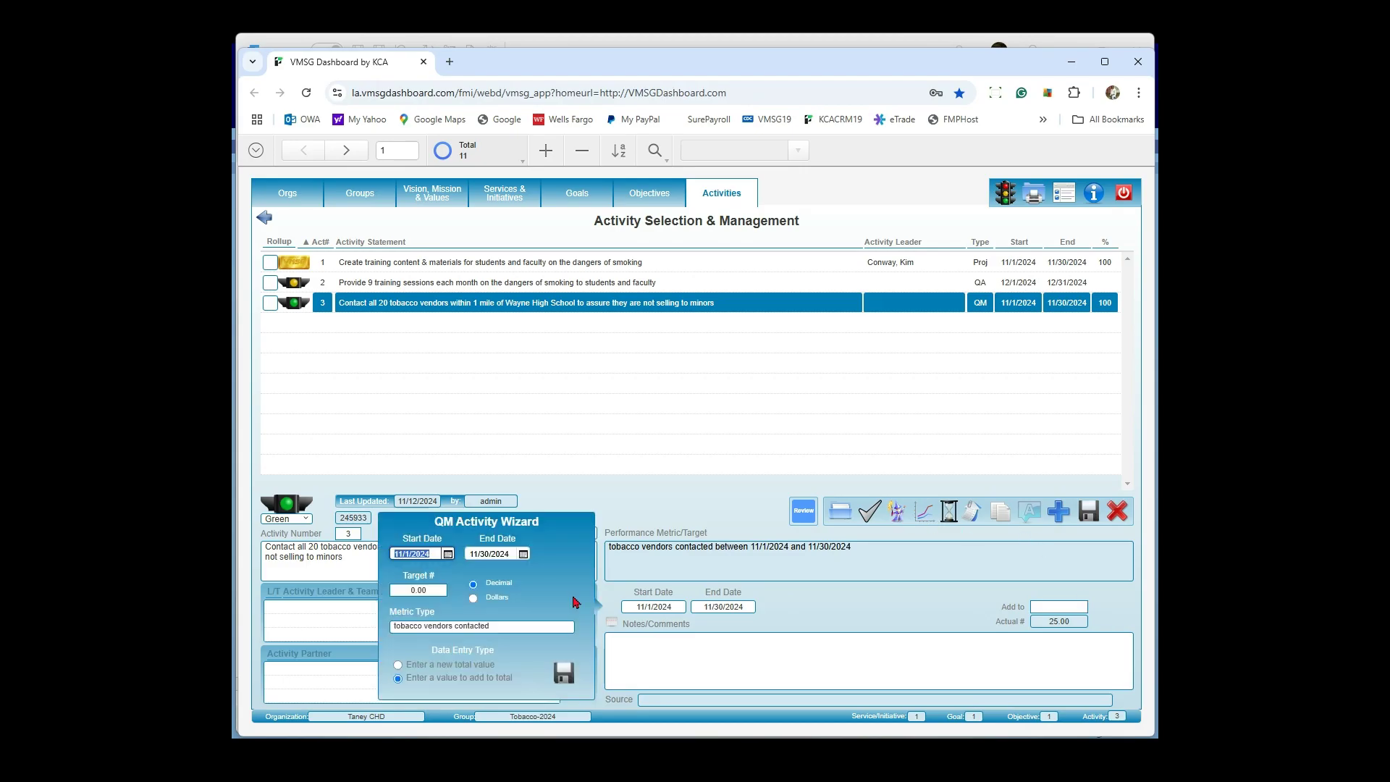
click(437, 590)
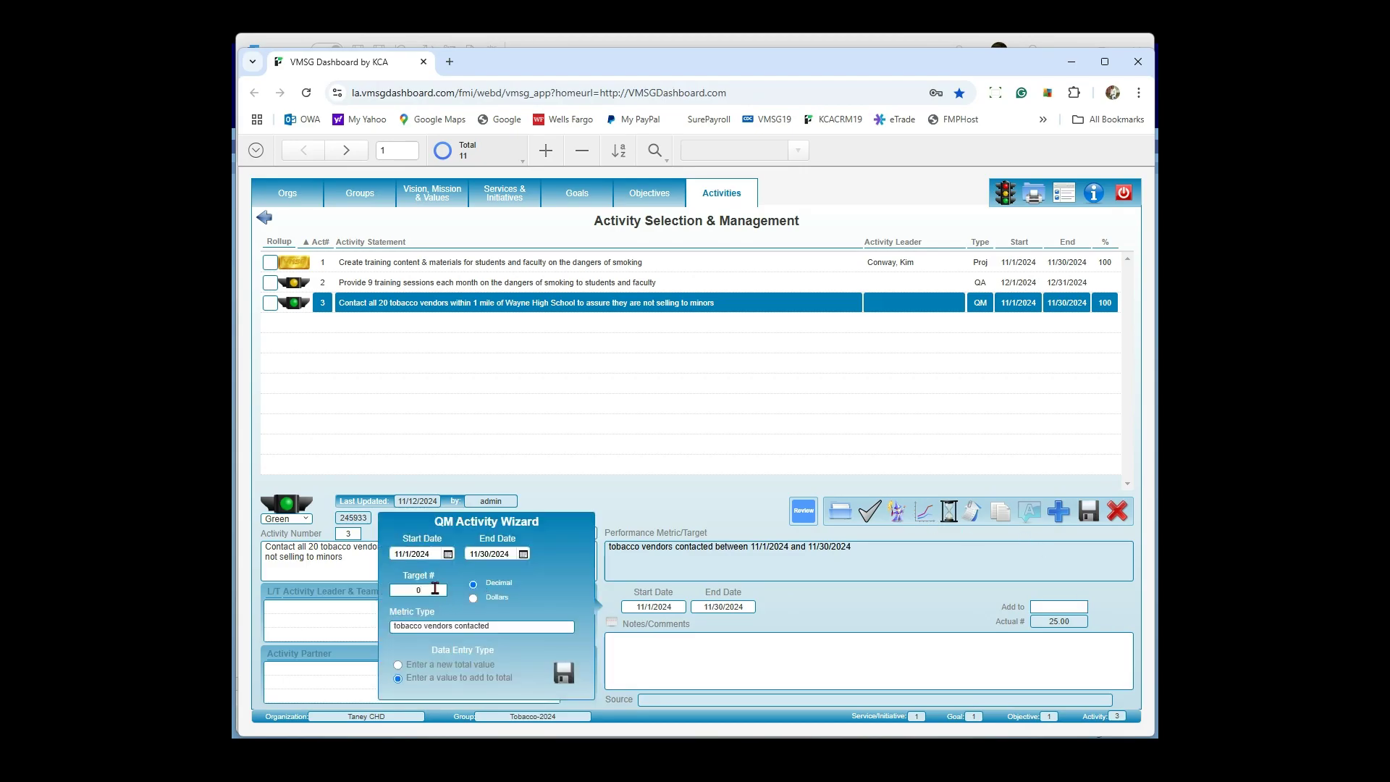
key(BackSpace)
text(20)
click(564, 674)
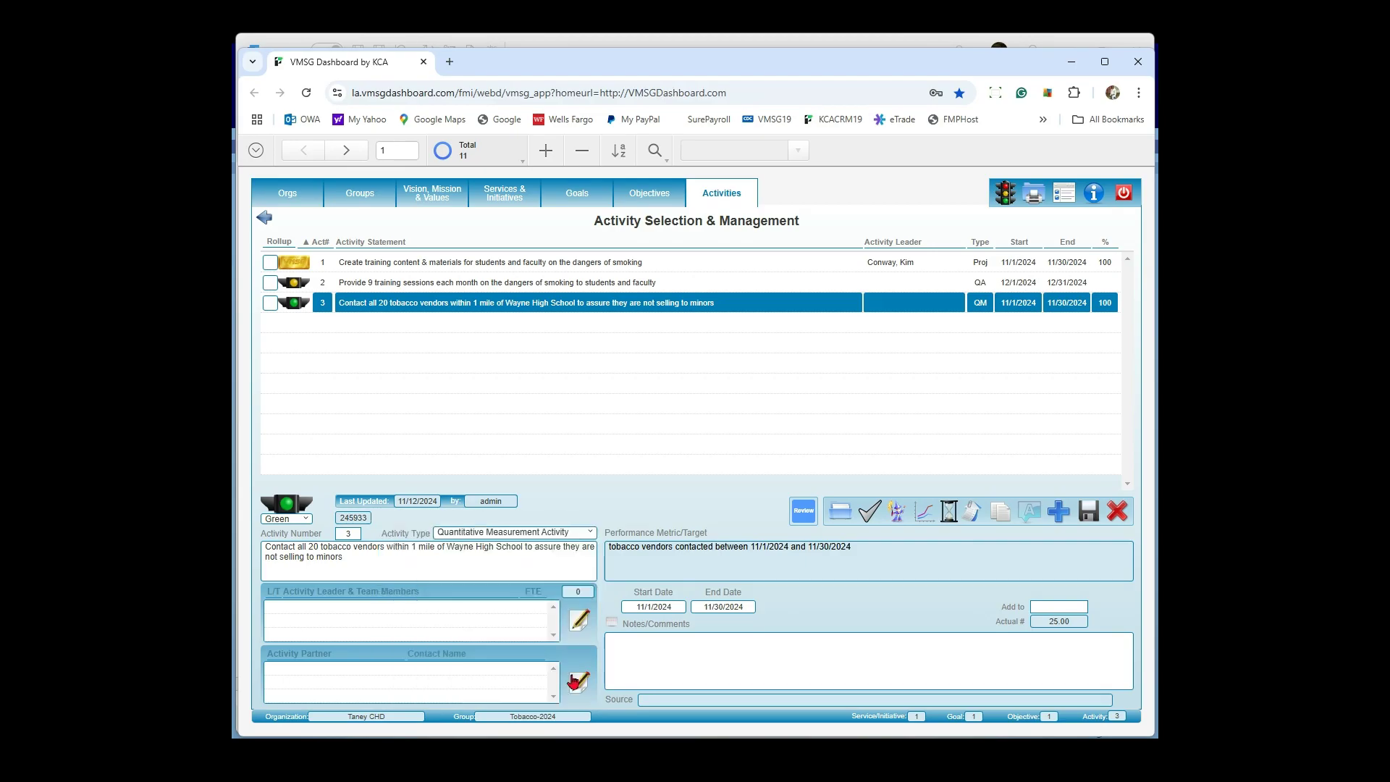
click(1096, 518)
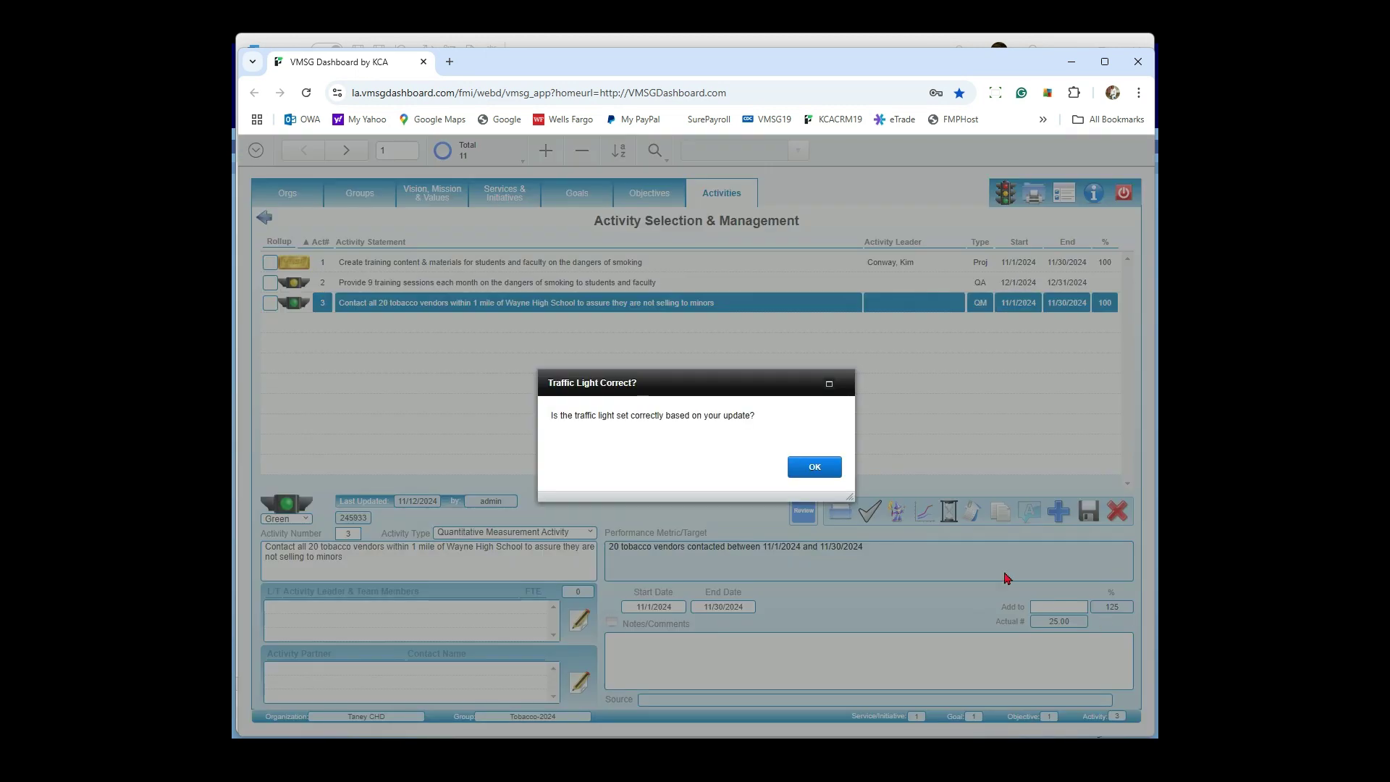
click(813, 467)
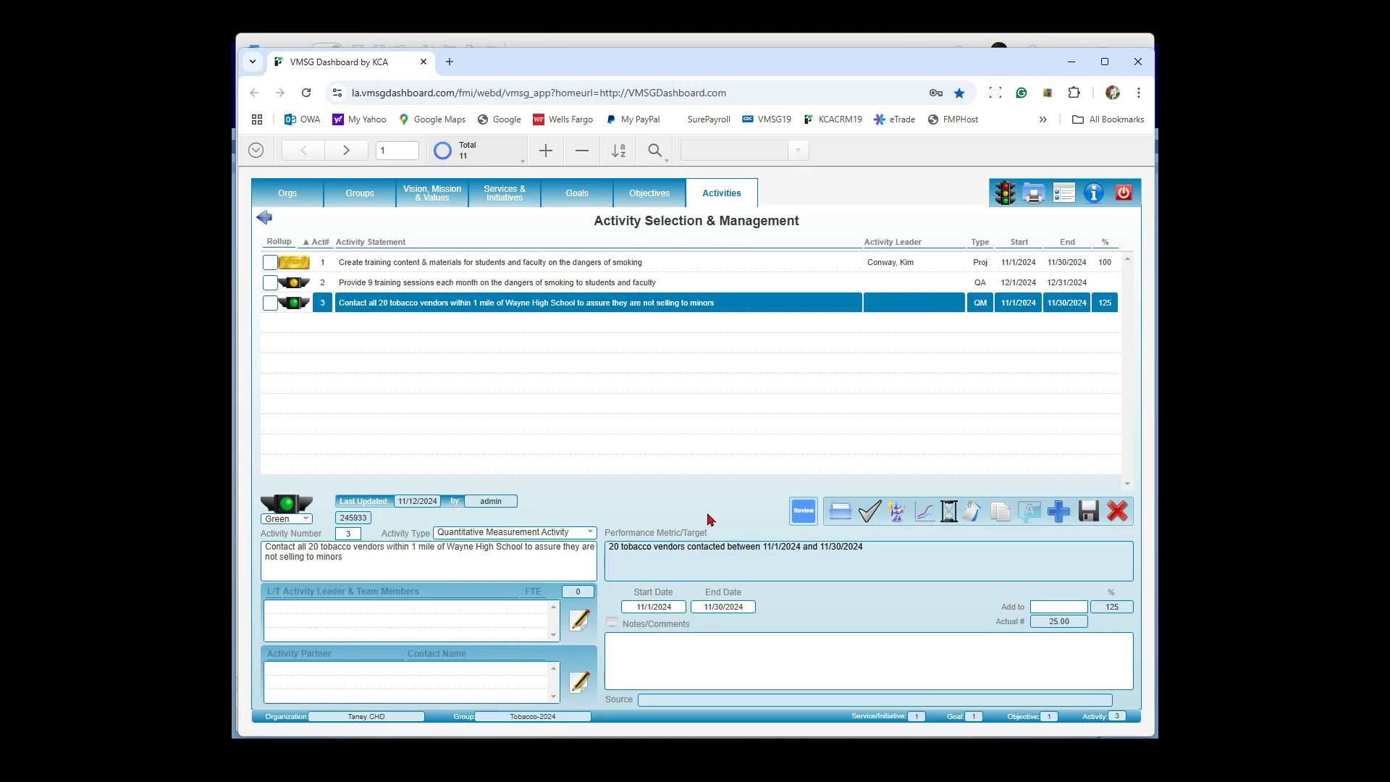
key(alt+Tab)
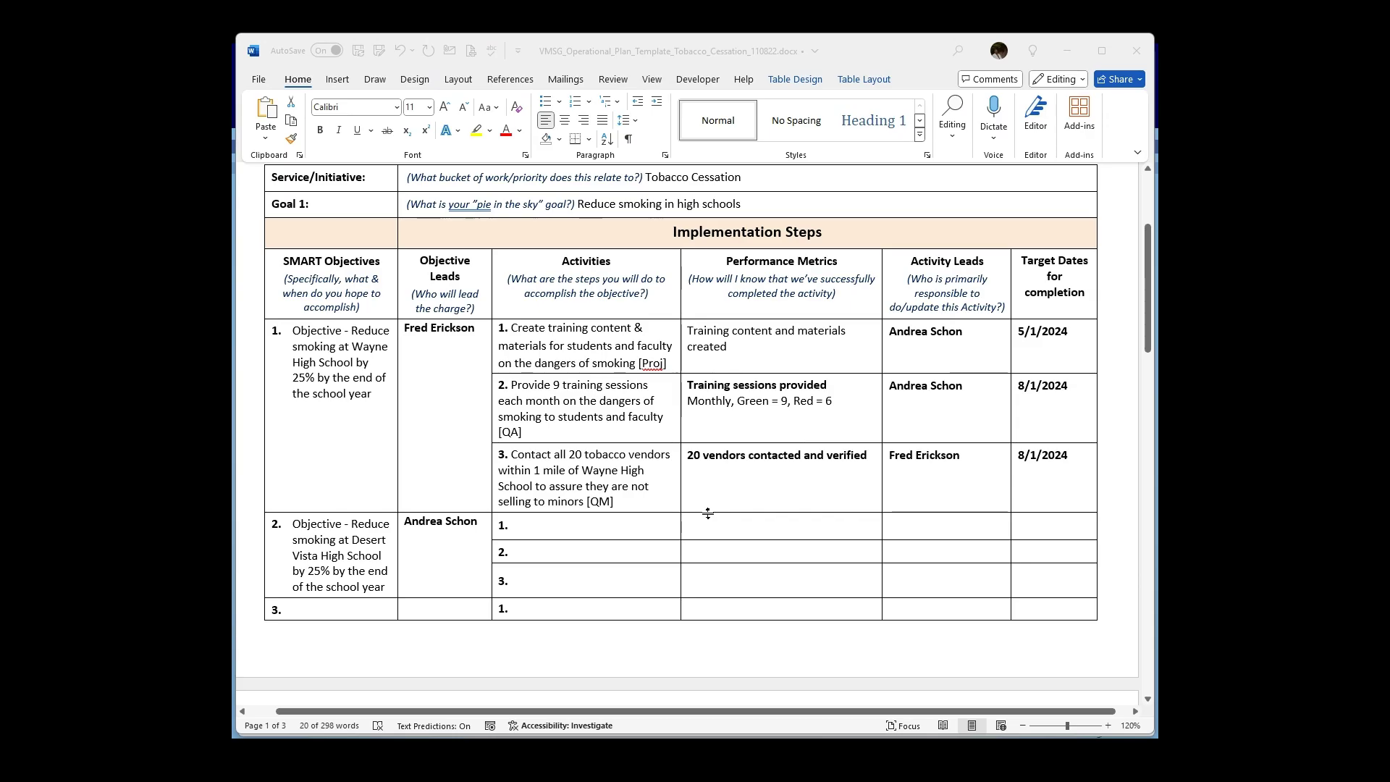
key(alt+Tab)
click(708, 515)
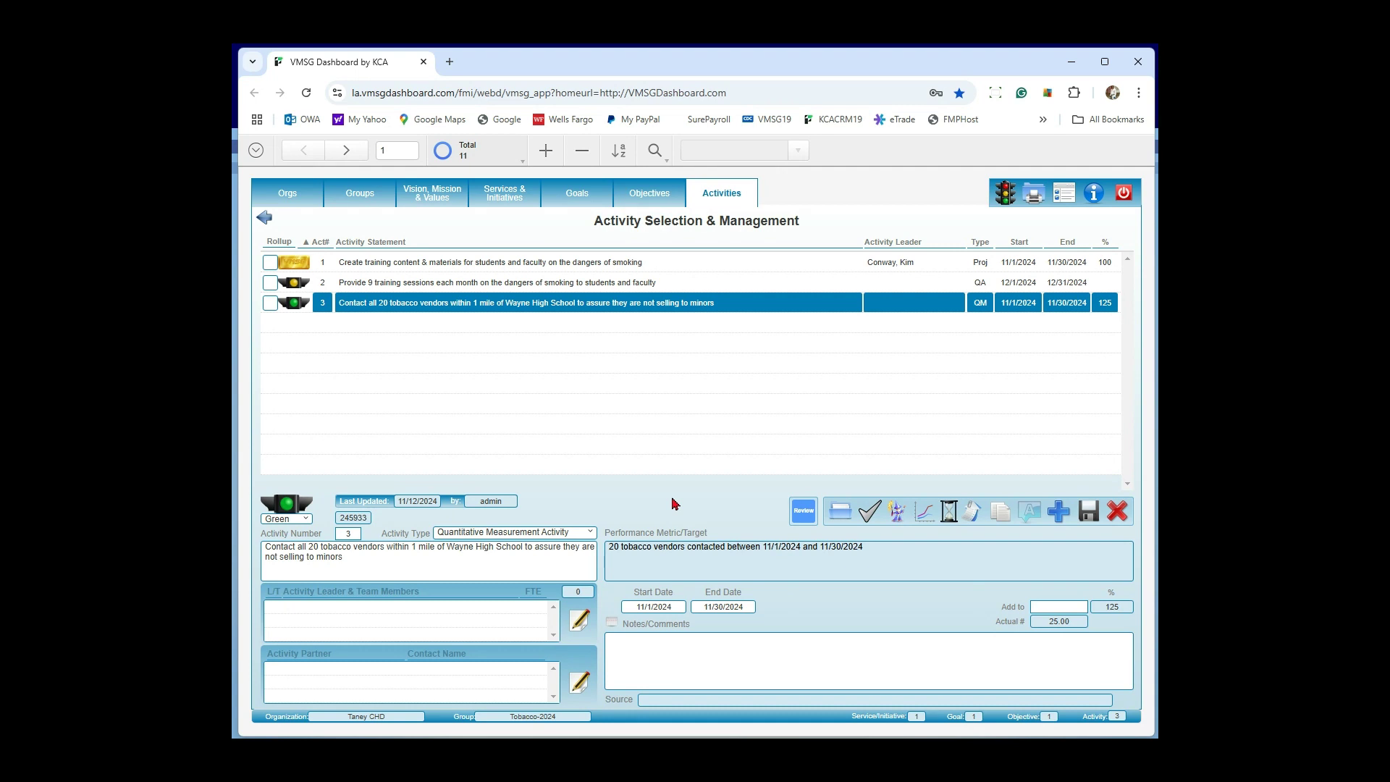
- Add a fourth activity to the objective with the statement "Update SOP 1 annually"
click(1059, 513)
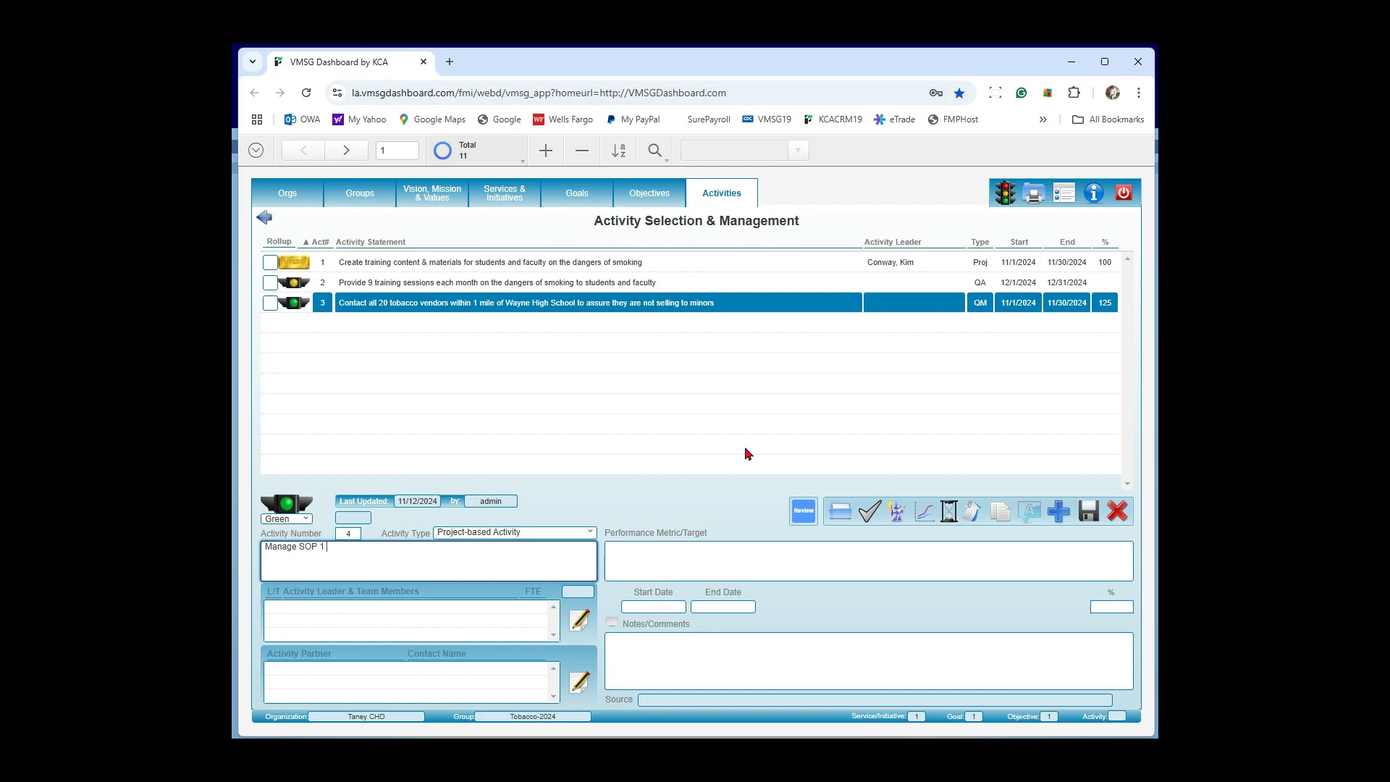
key(BackSpace)
key(BackSpace)
key(BackSpace)
key(BackSpace)
key(BackSpace)
key(BackSpace)
key(BackSpace)
key(BackSpace)
key(BackSpace)
key(BackSpace)
key(BackSpace)
key(BackSpace)
- Make the SOP activity a Quality Assurance Activity with an Annually frequency and a start date of 7/1/2024
click(591, 533)
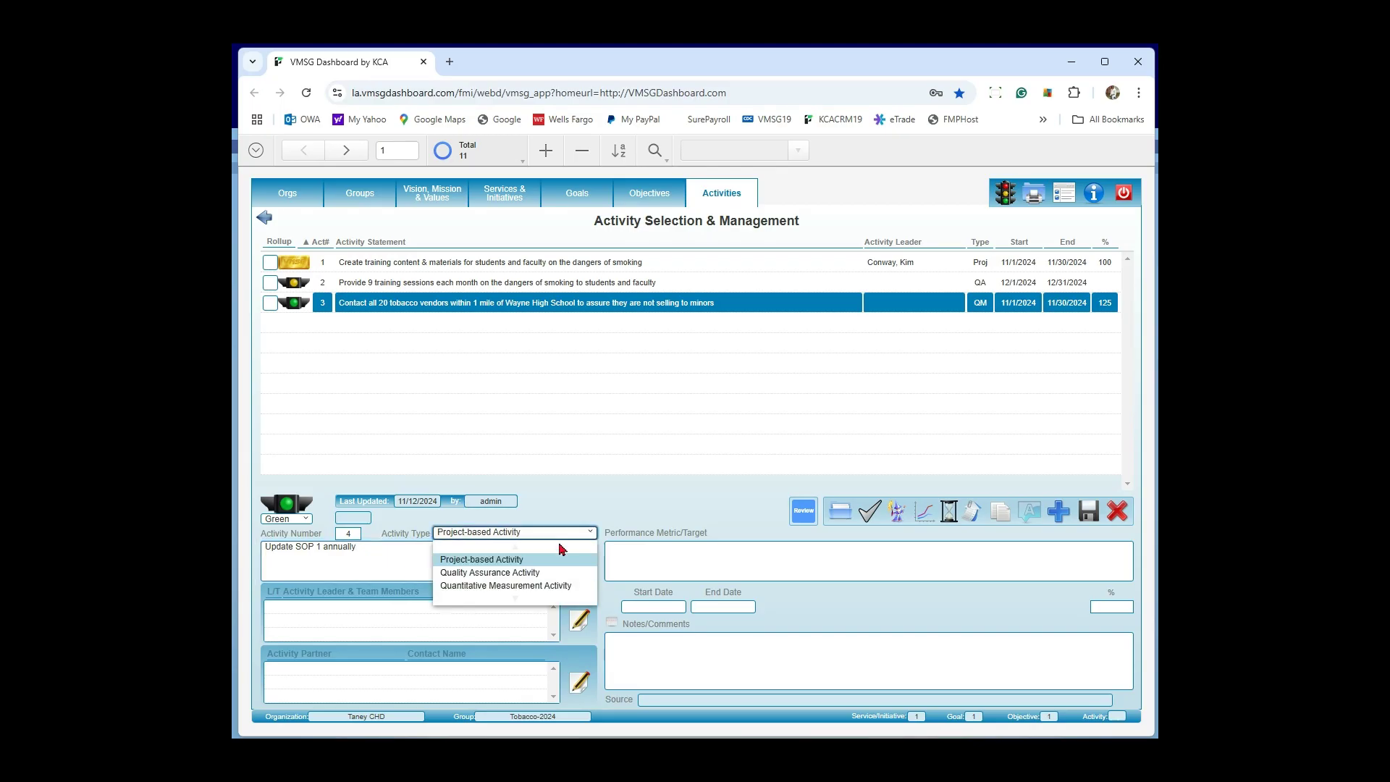
click(525, 577)
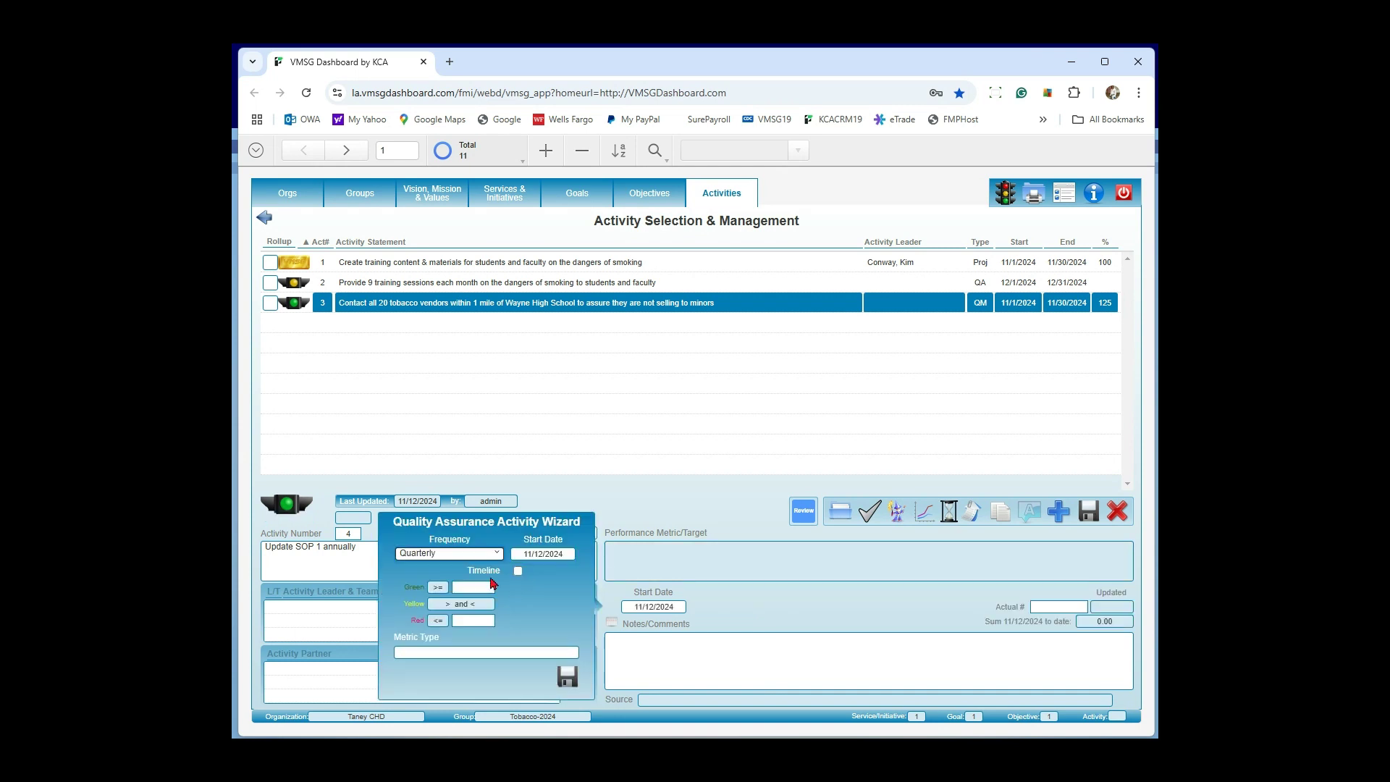
click(498, 555)
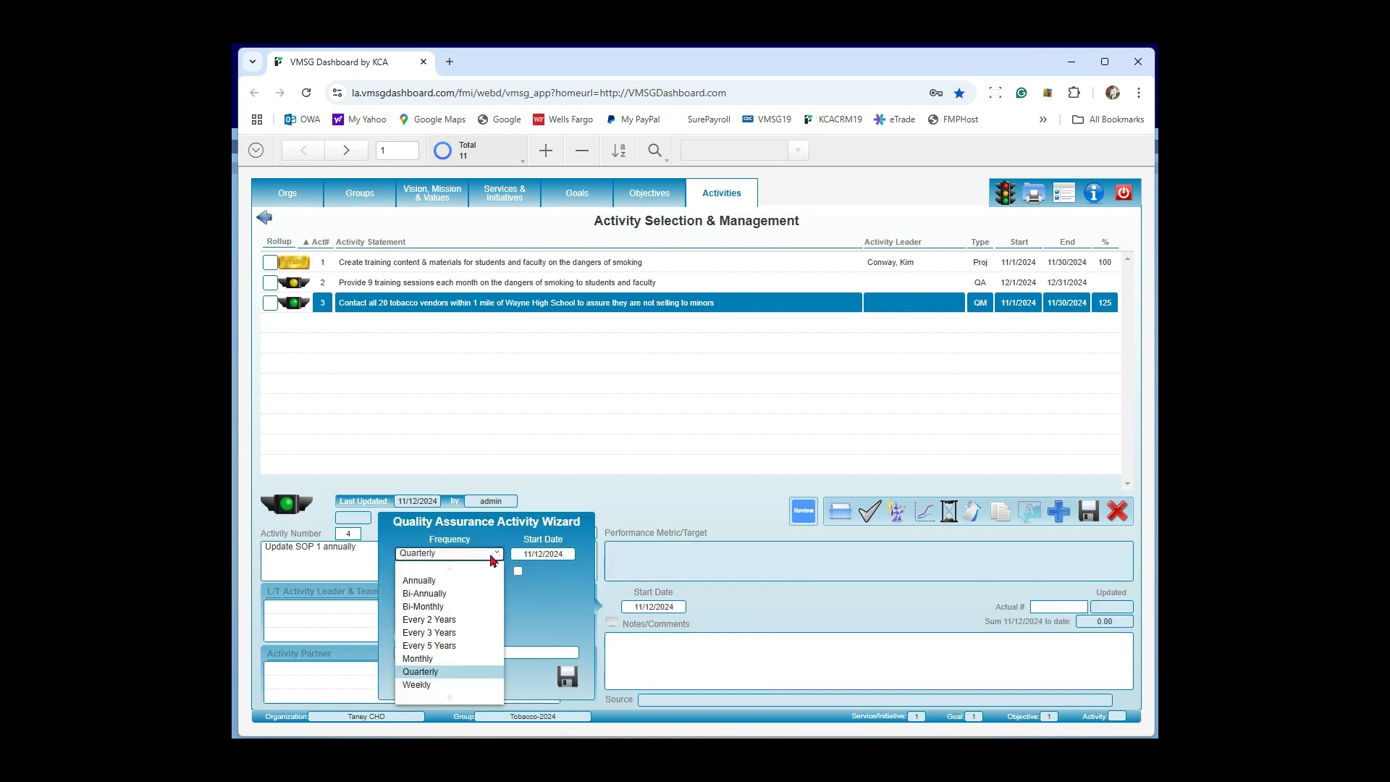
click(460, 583)
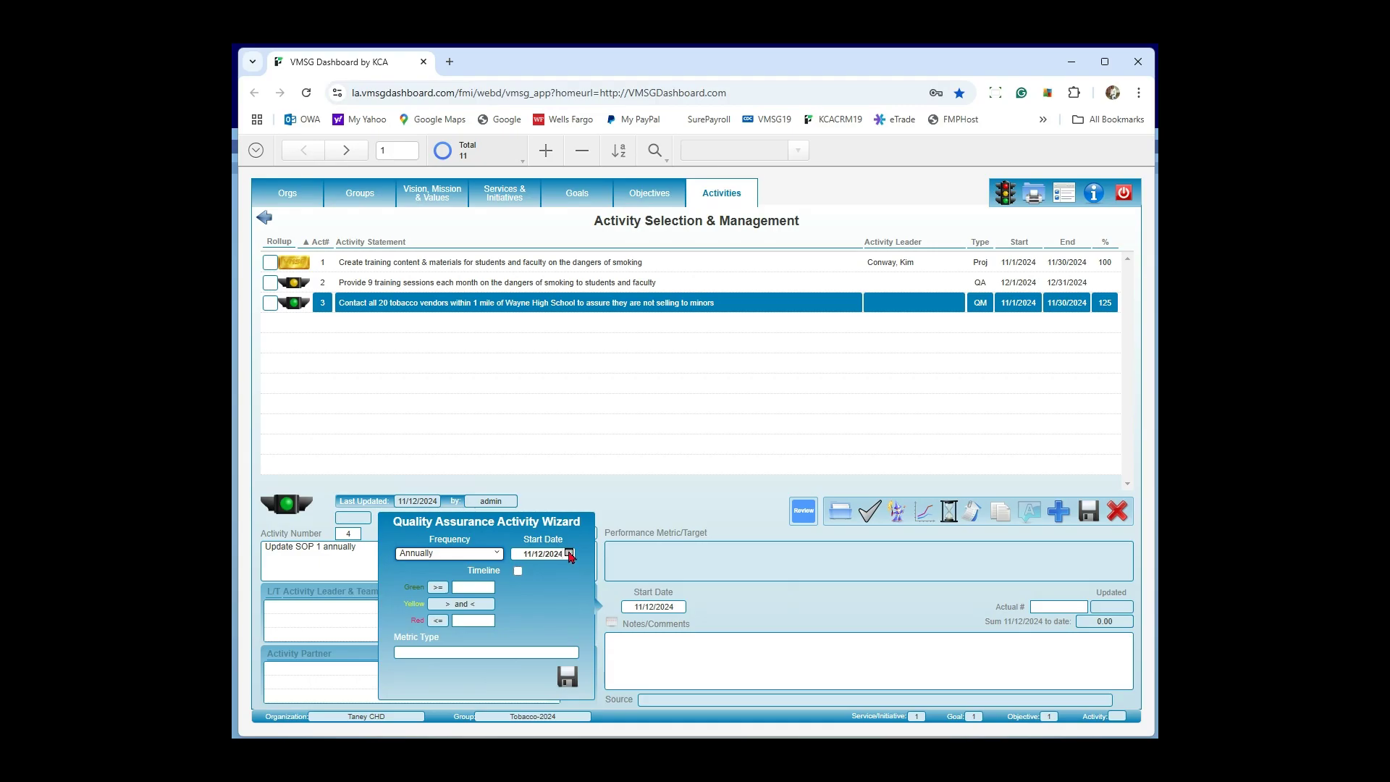
click(569, 554)
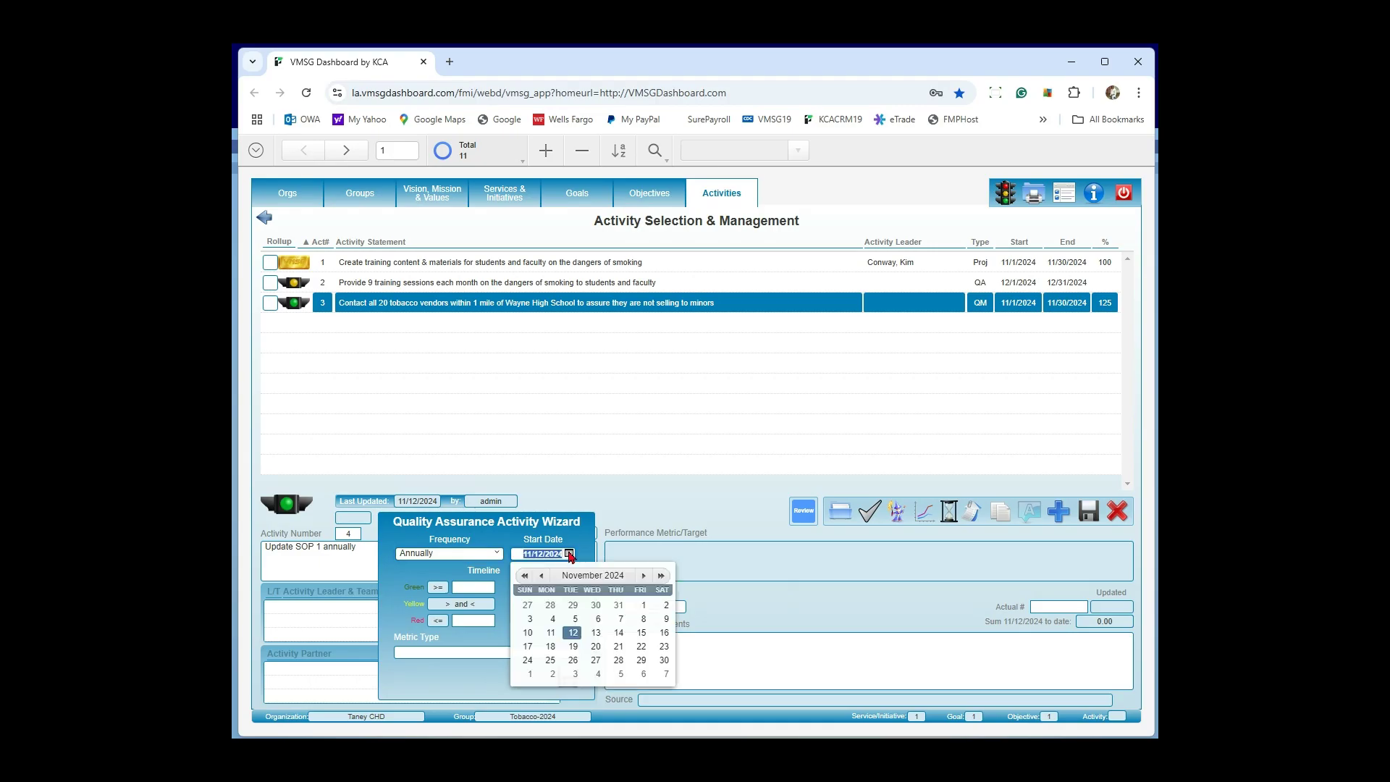
click(540, 577)
click(540, 577)
click(541, 577)
click(543, 577)
click(552, 605)
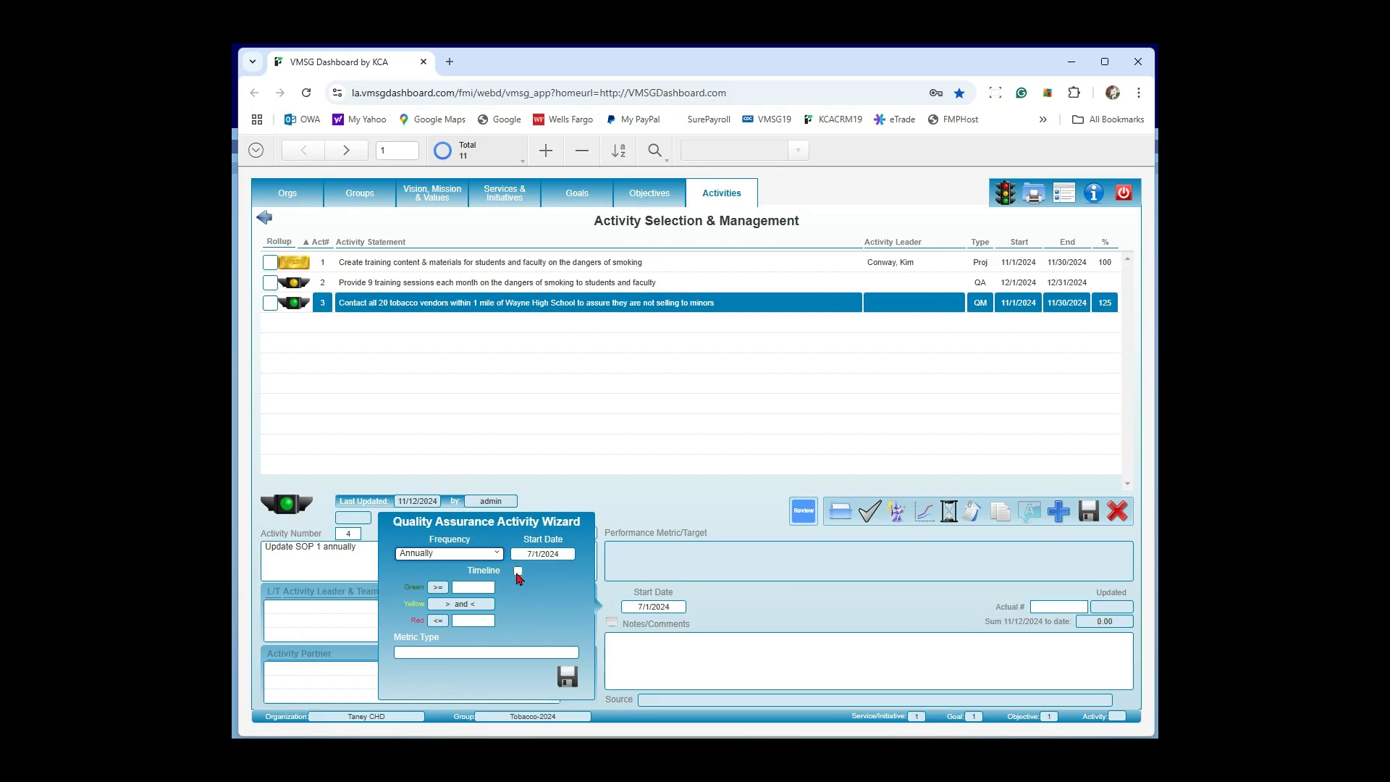
- Enable the timeline measurement for the SOP activity, enter "Update SOP" as the metric type, and save the metric
click(517, 571)
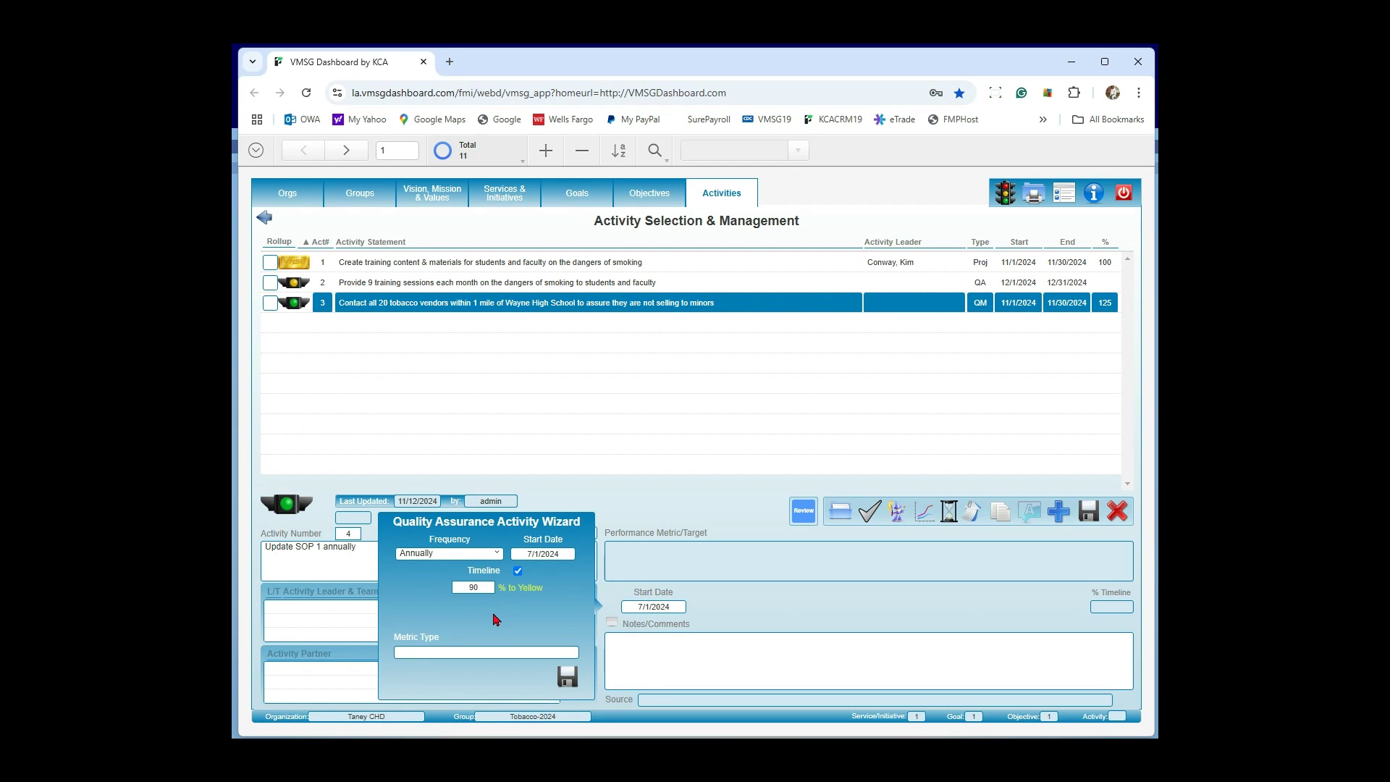
click(479, 652)
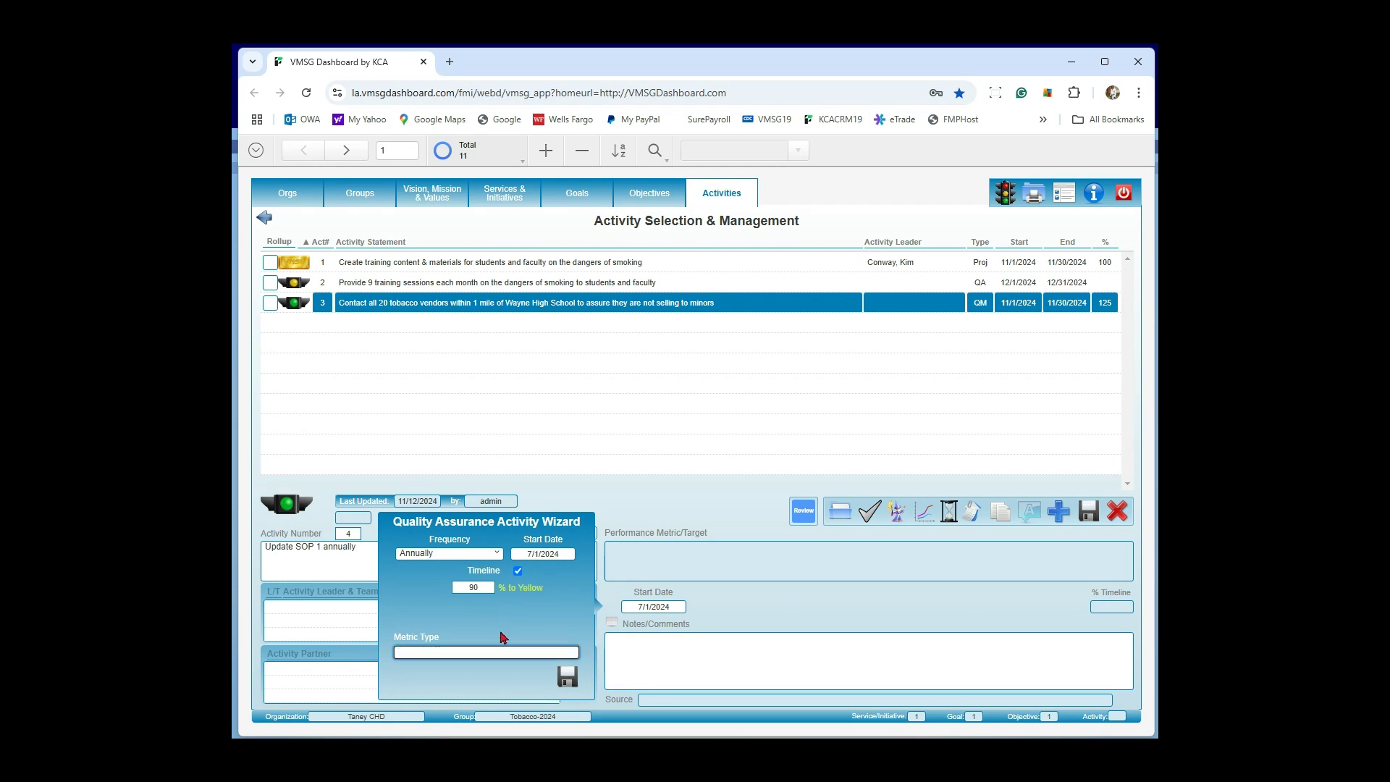
text(Update)
click(567, 678)
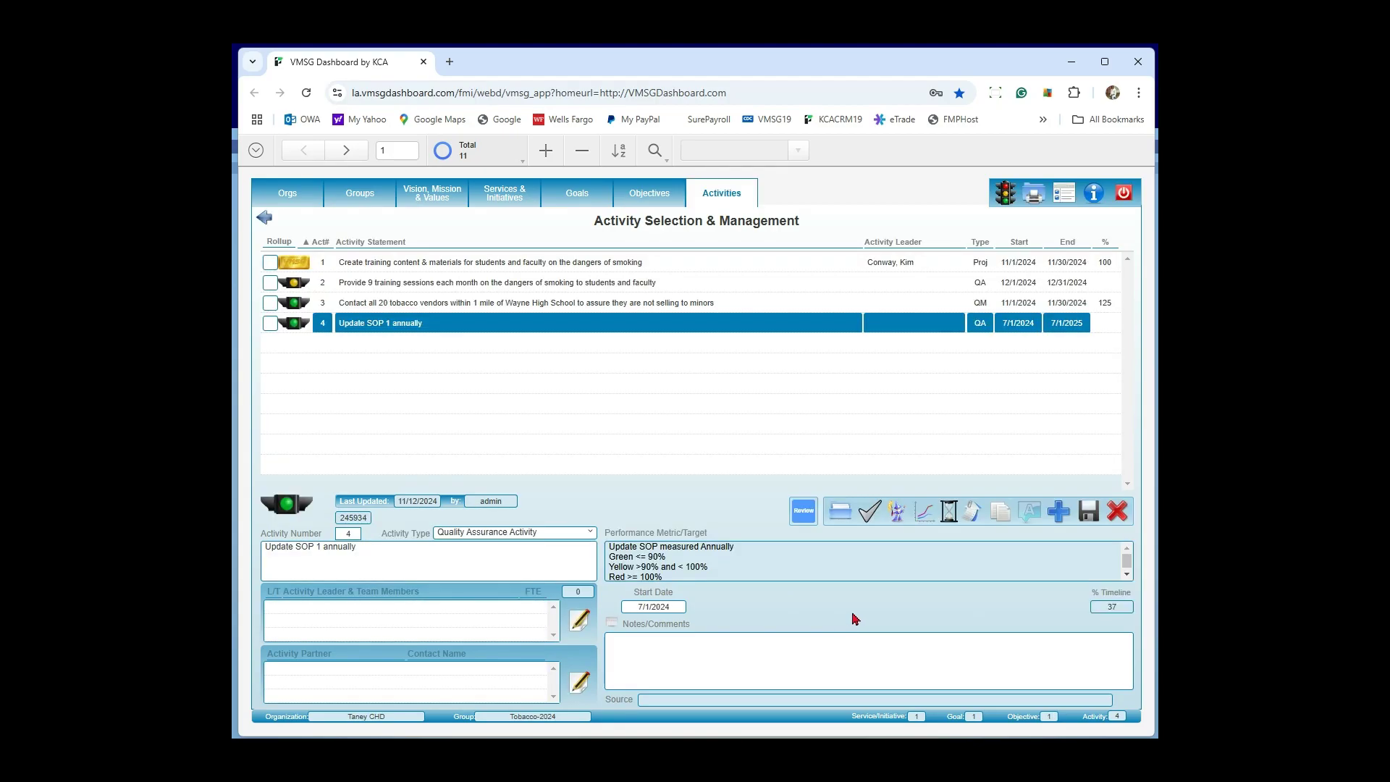
- Upload 08-02_24-7_Coverage.pdf from the Test folder to the SOP activity's documents and describe it as "SOP 1"
click(840, 514)
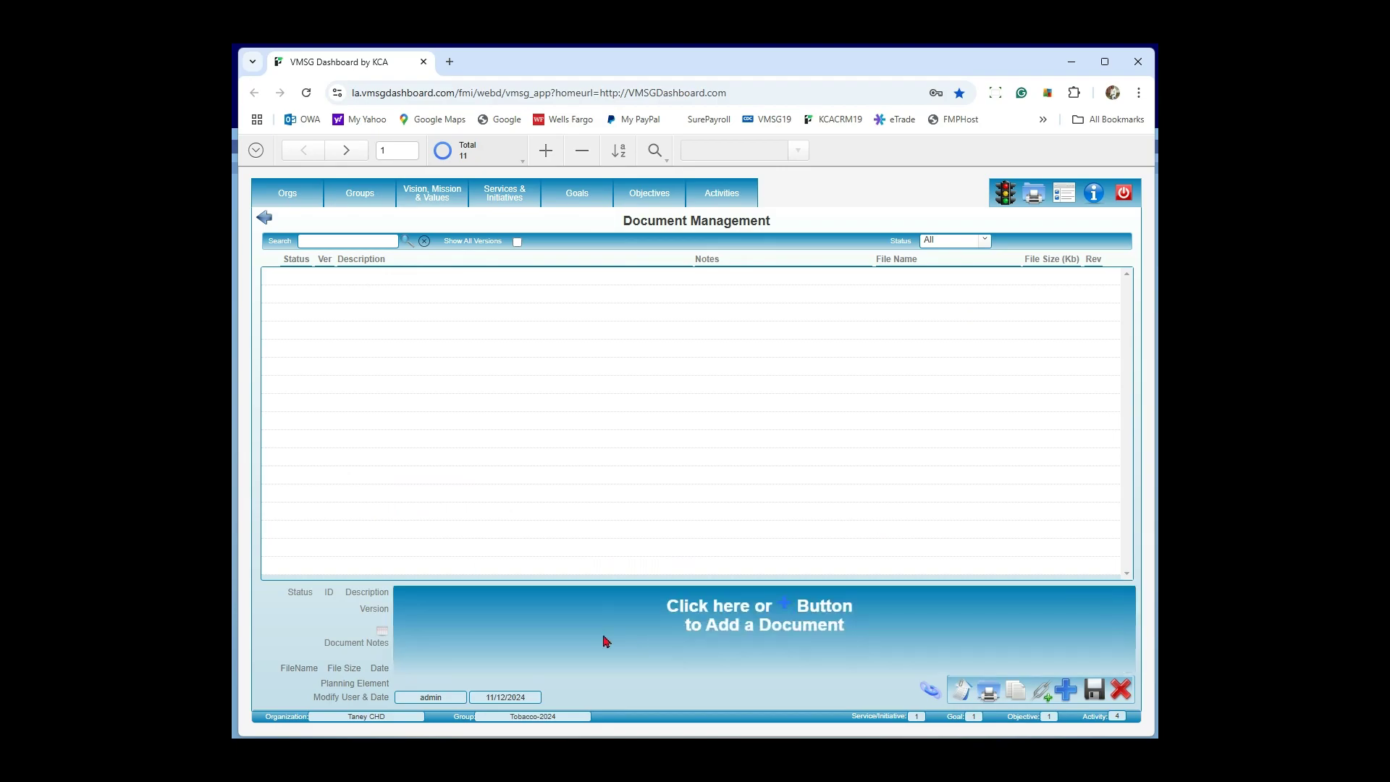
click(717, 636)
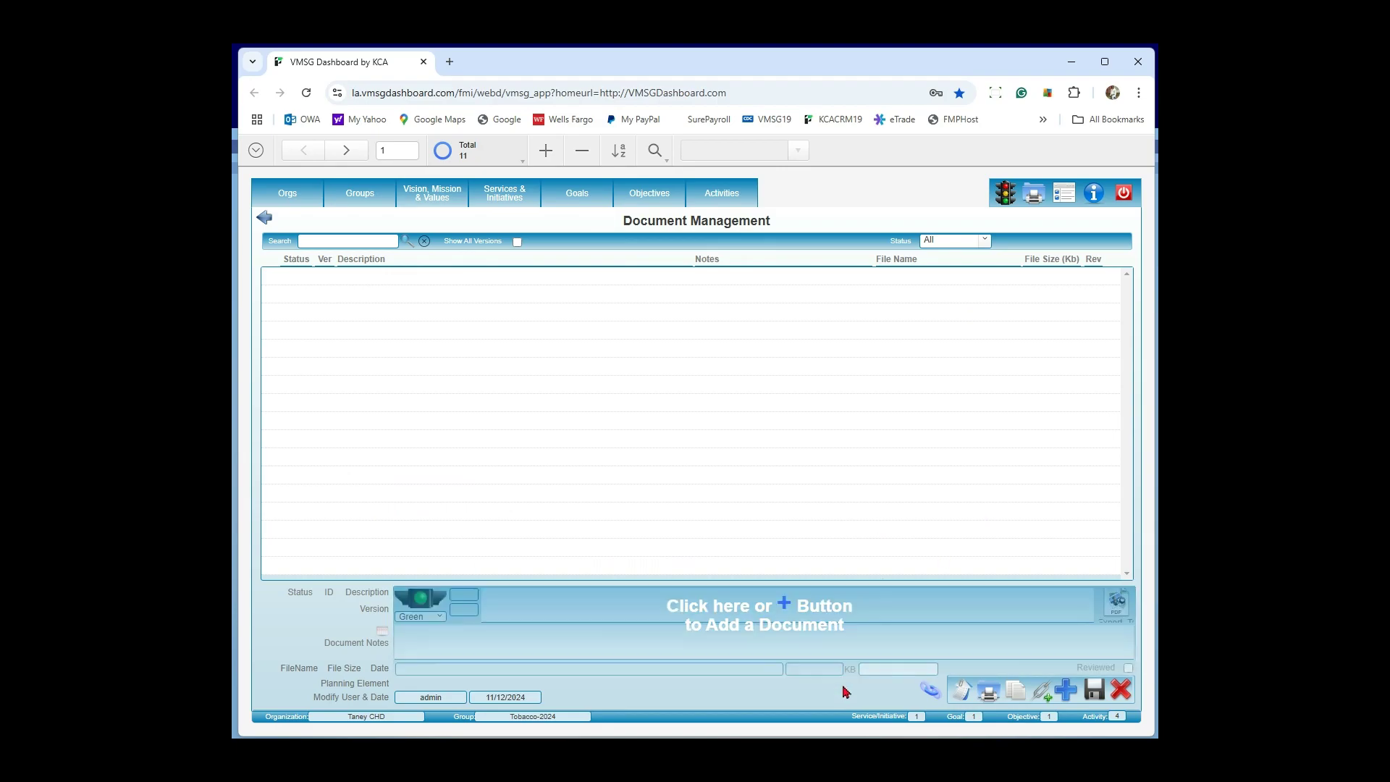
click(1061, 694)
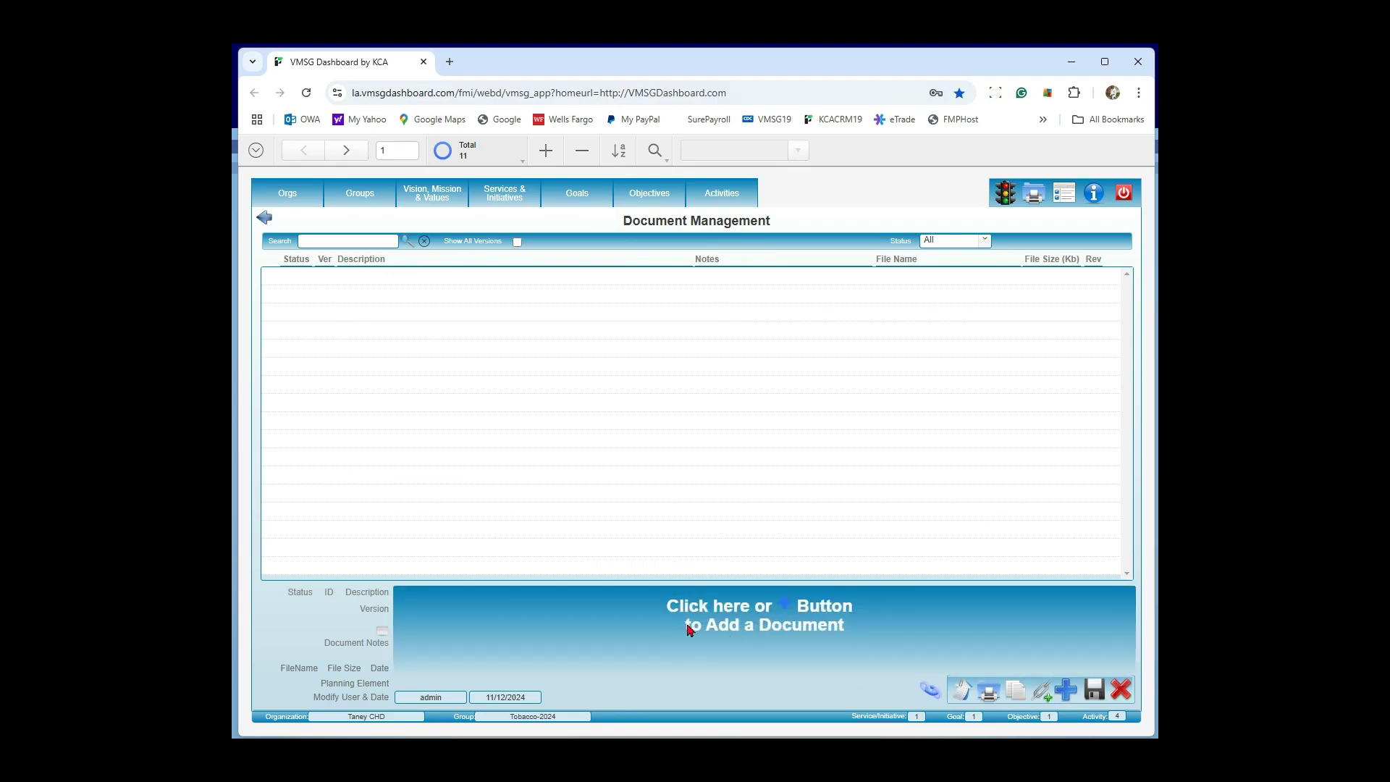
click(546, 633)
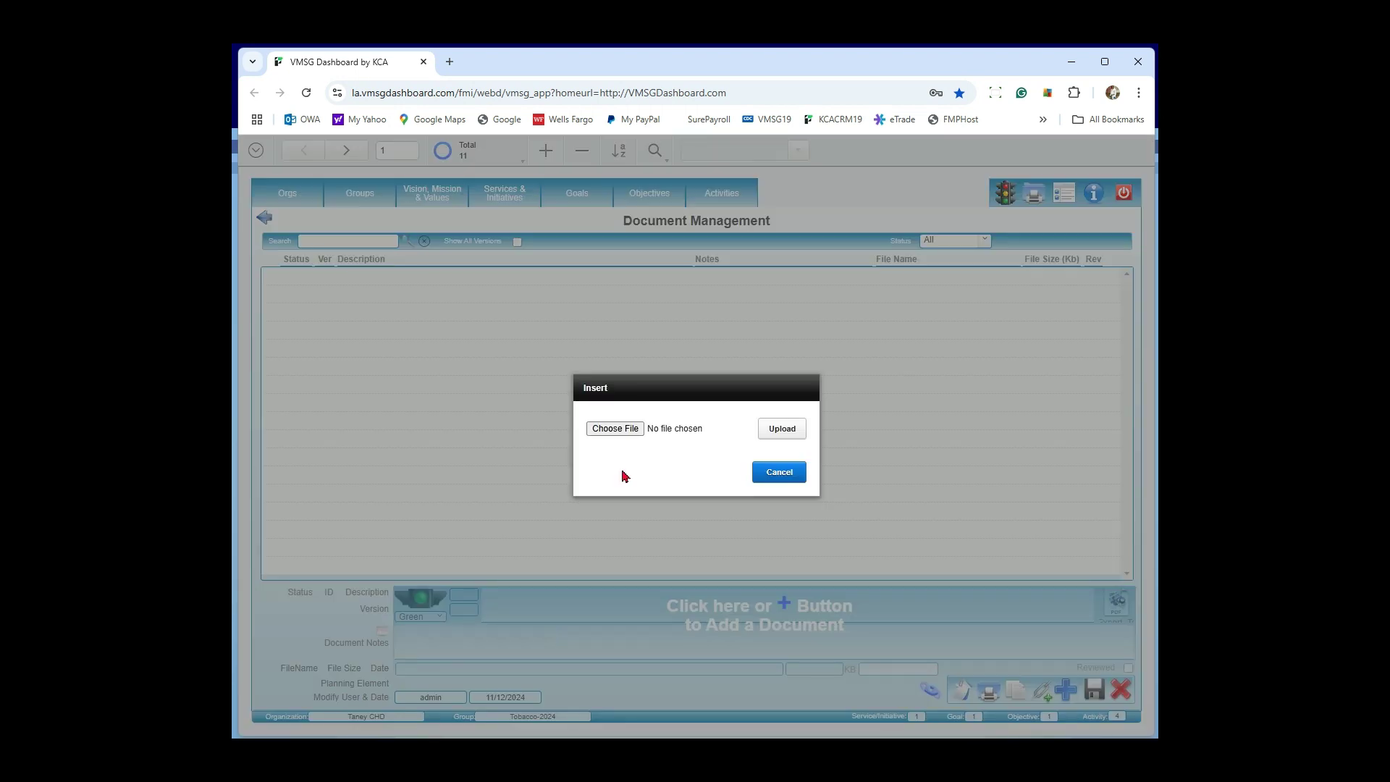
click(628, 439)
click(625, 437)
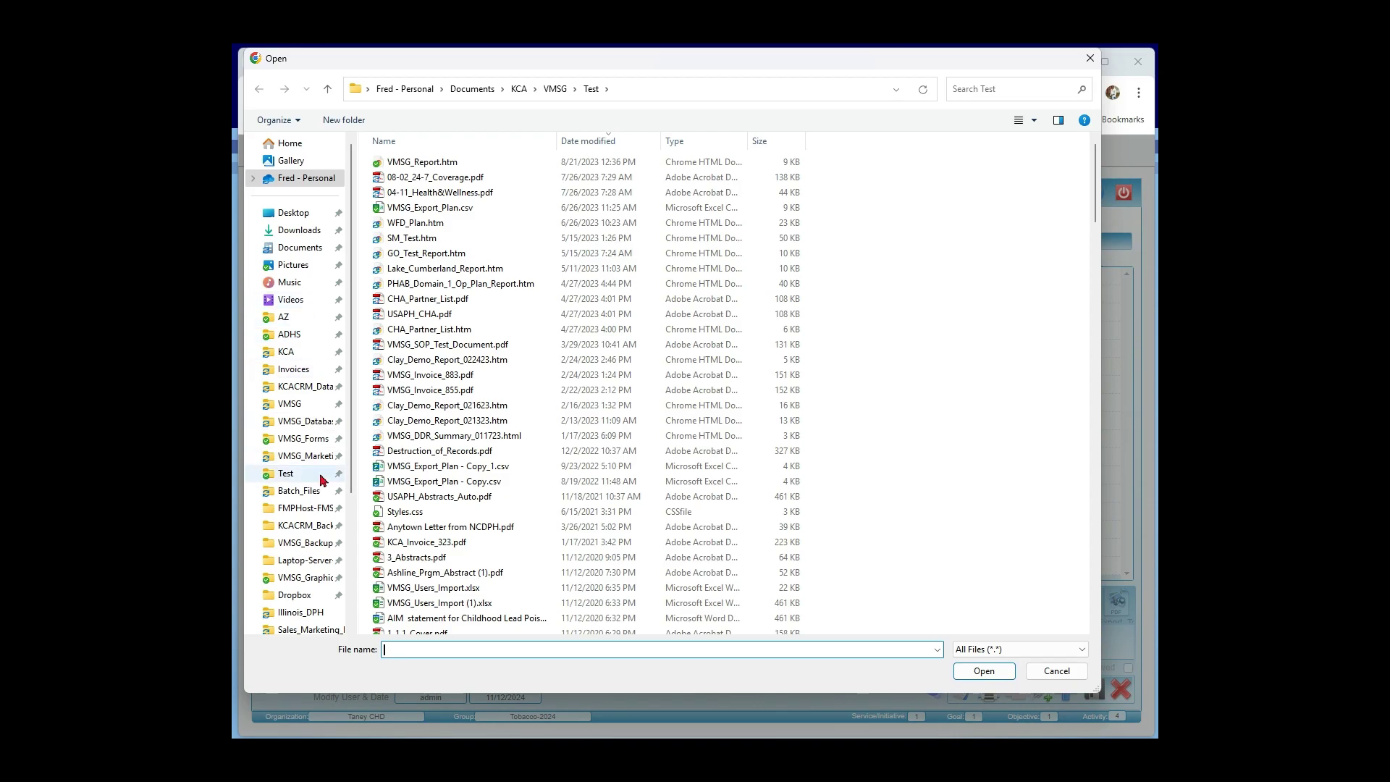
click(285, 474)
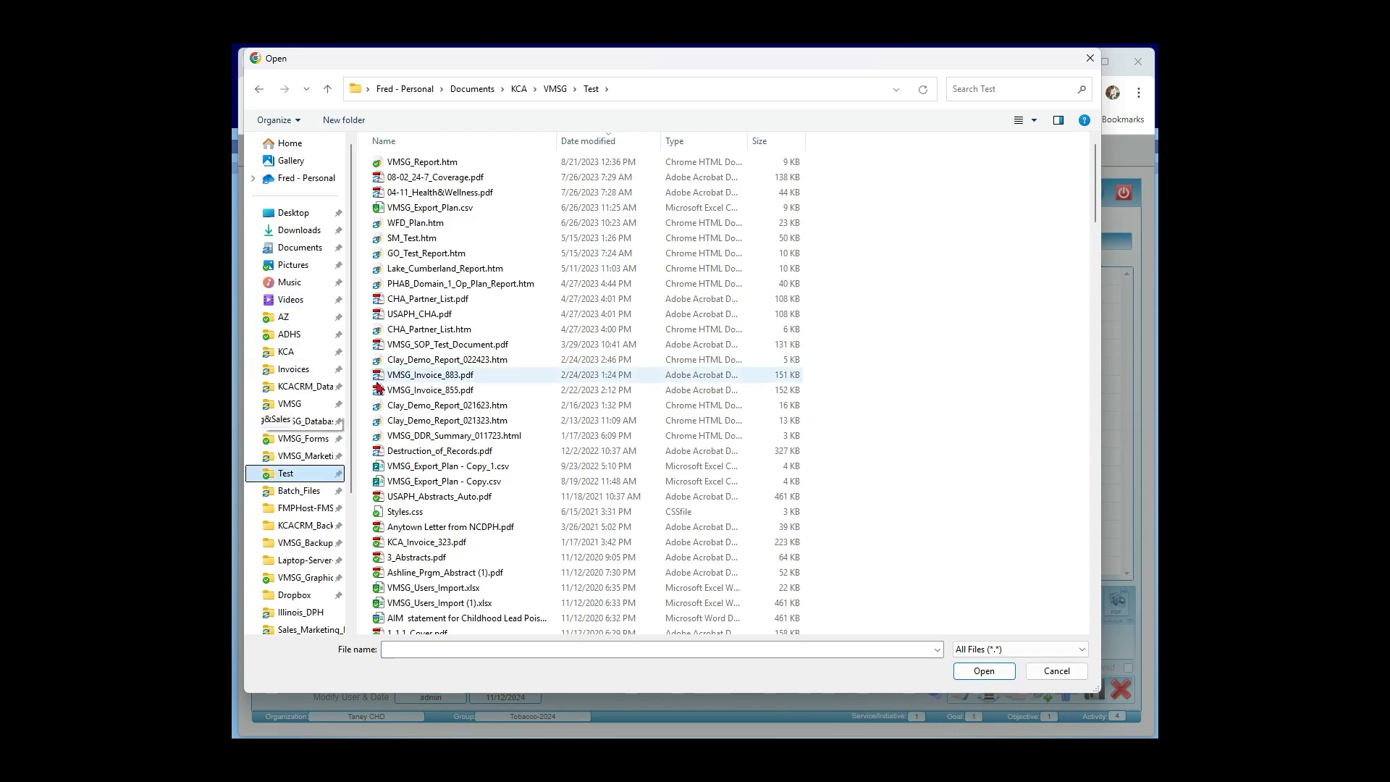
double_click(483, 179)
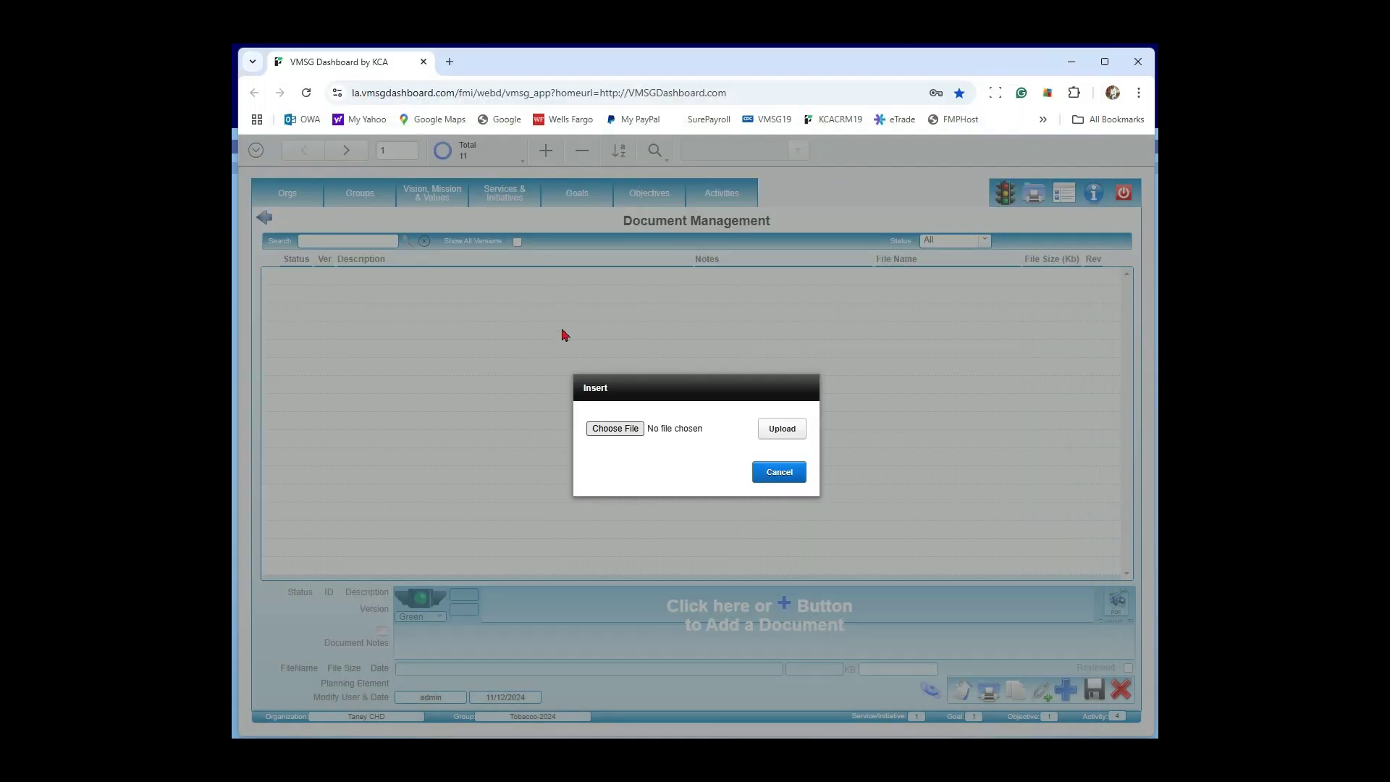
click(779, 429)
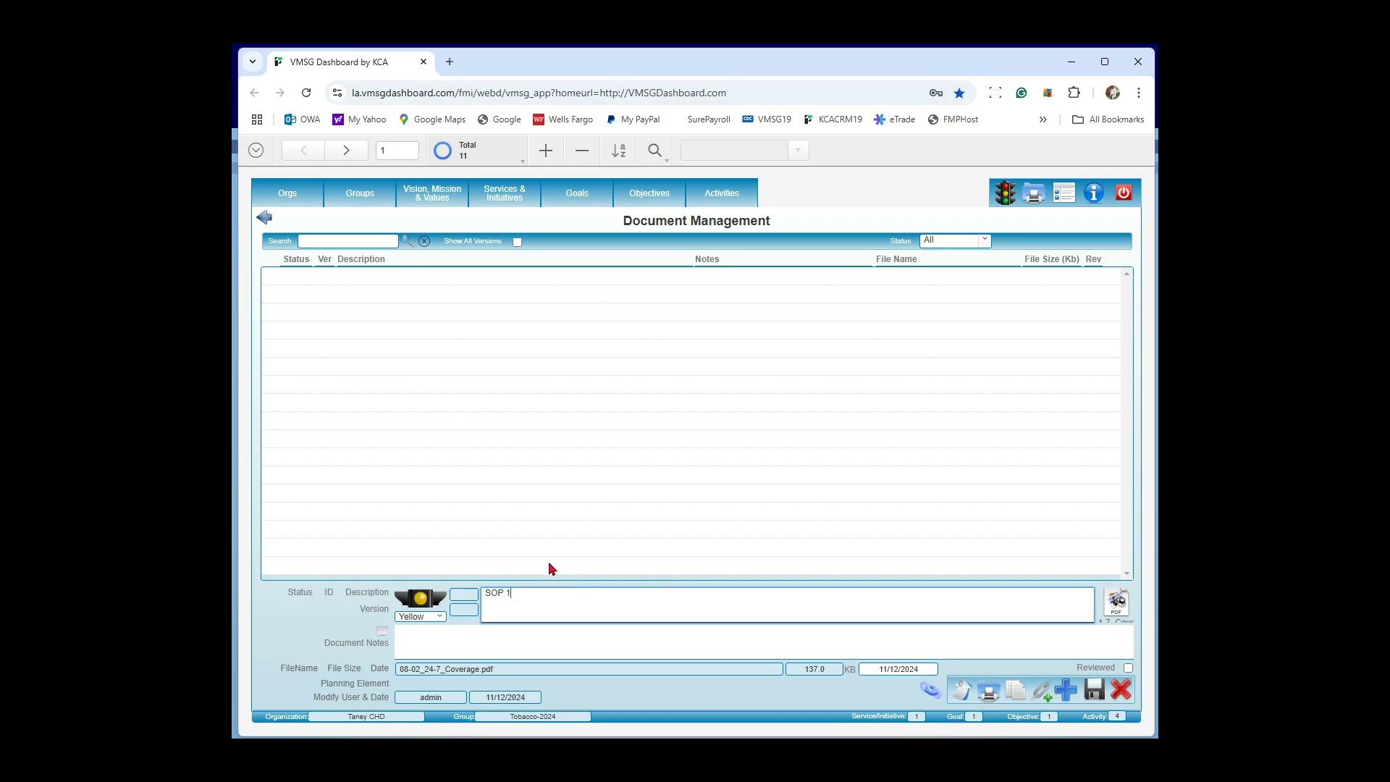
- Set the SOP 1 document's status to Green, save it, and return to the activity list
click(430, 612)
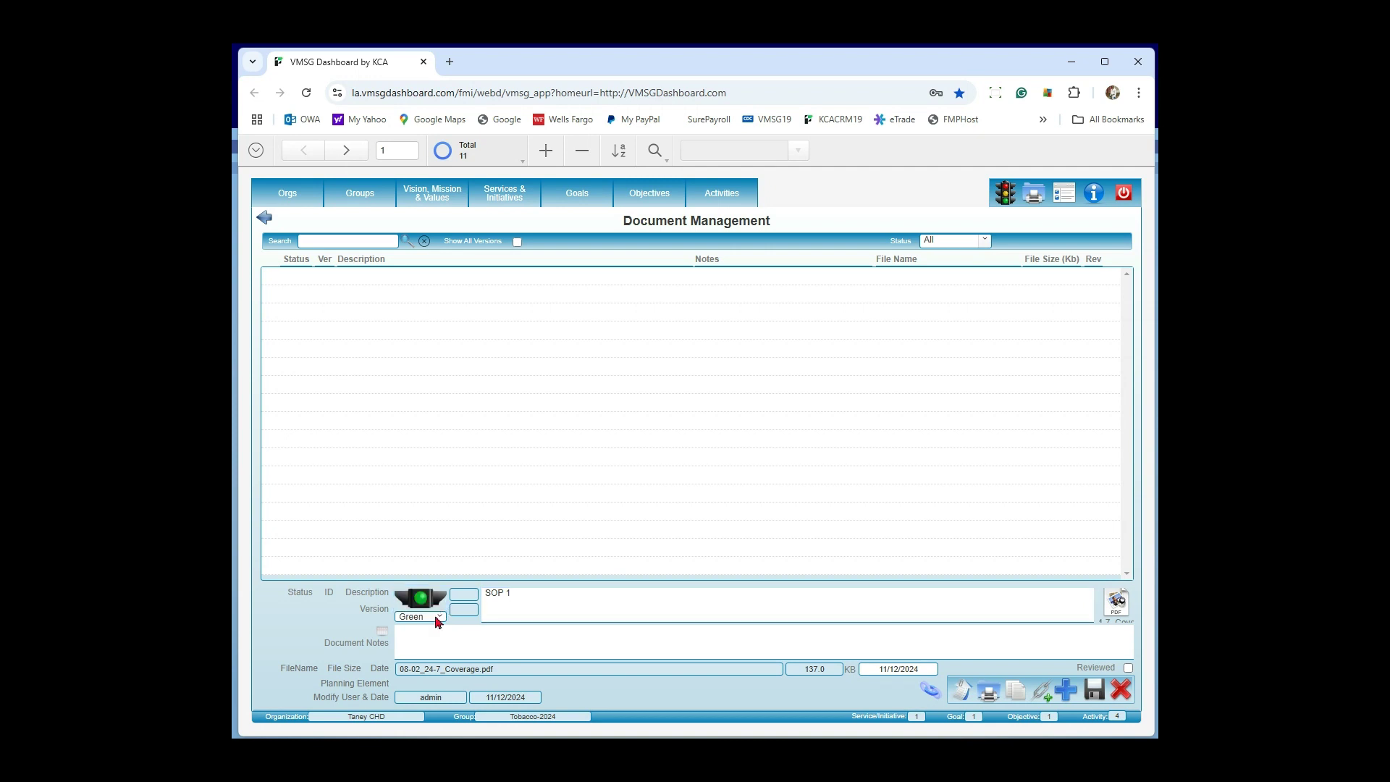
click(451, 642)
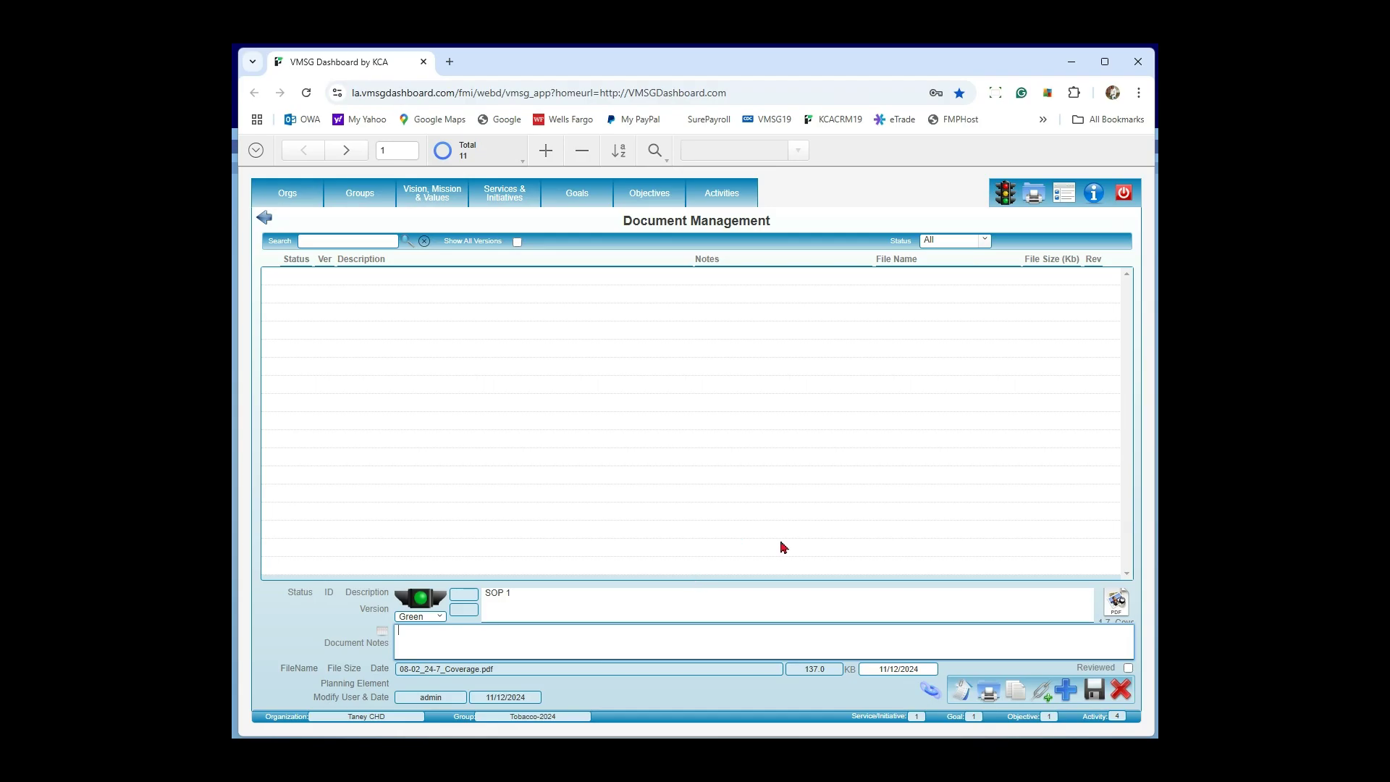
click(1095, 692)
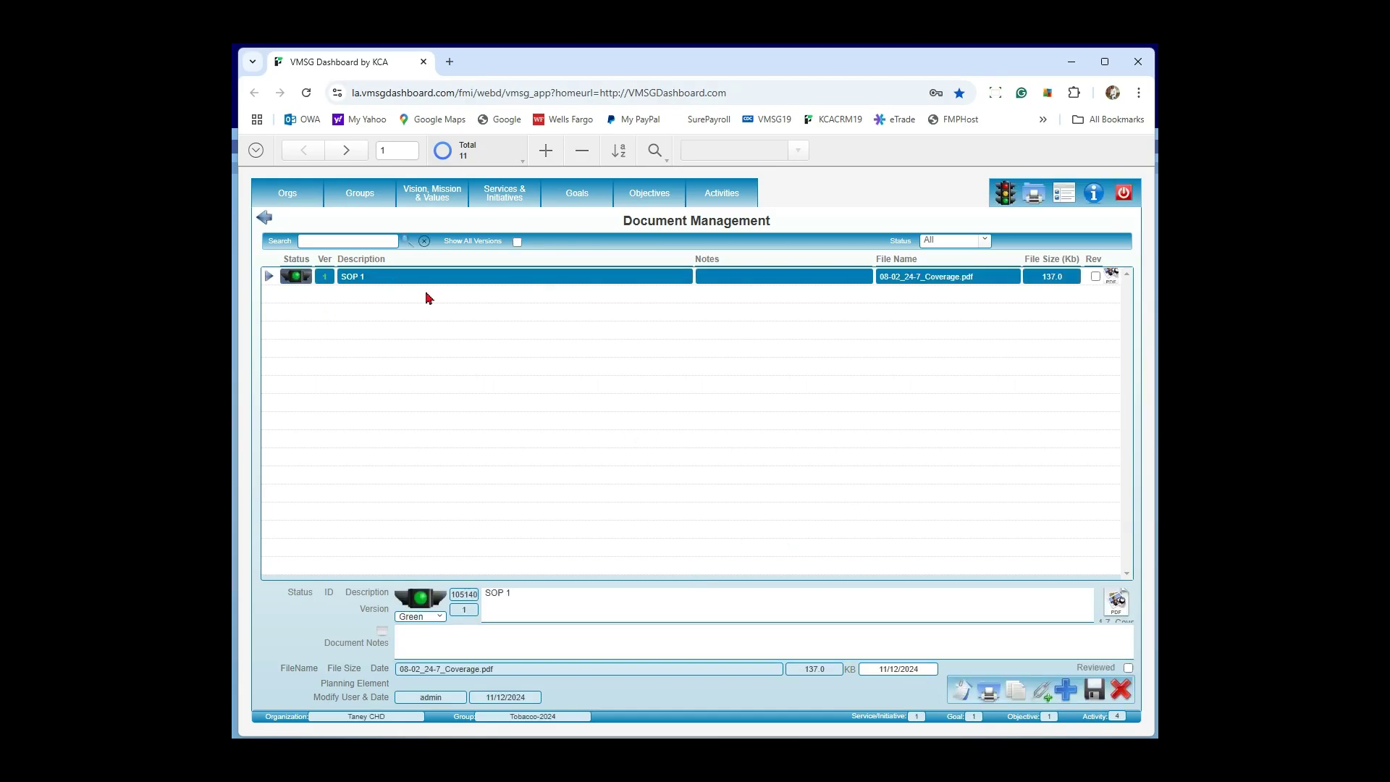
click(264, 217)
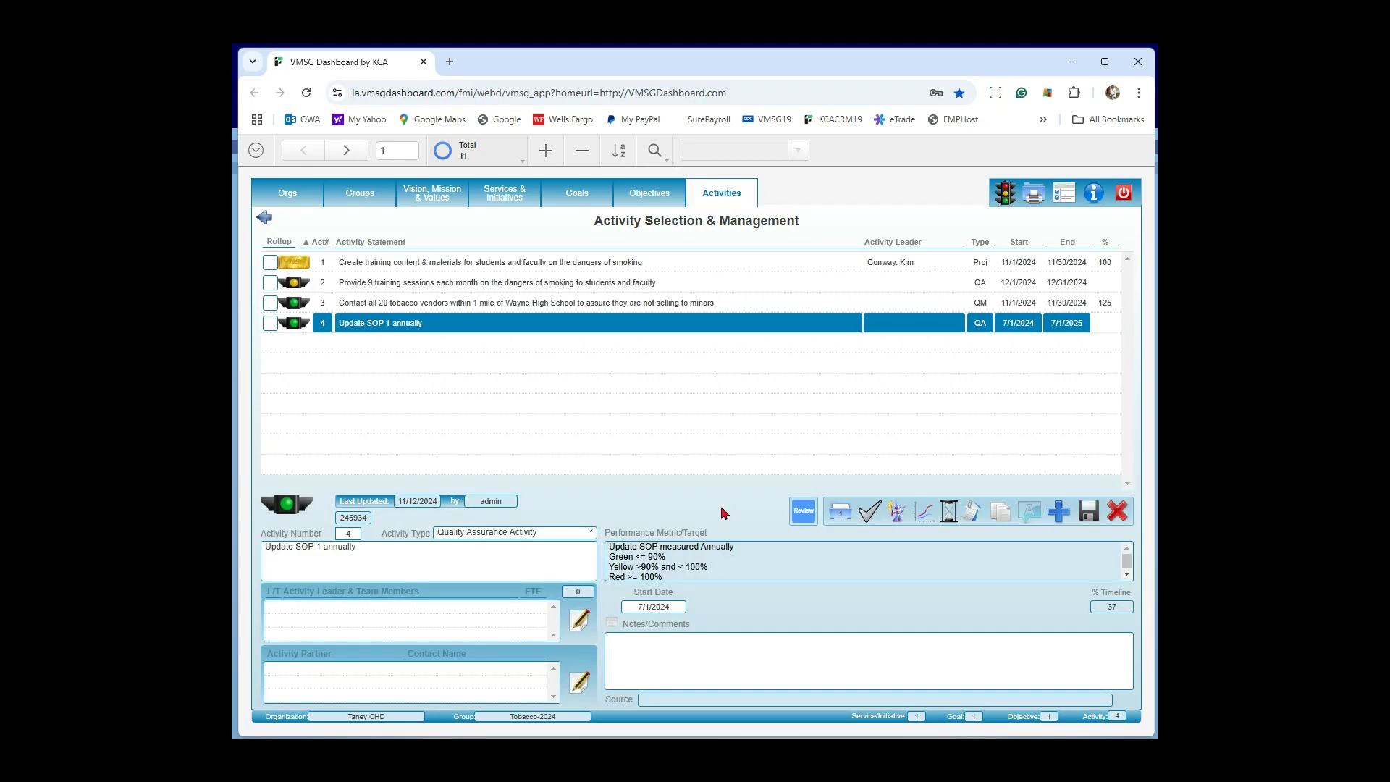
- Assign staff member 9542 from the unfiltered list as the SOP activity's leader, and save the activity without updating the cycle start date
click(578, 622)
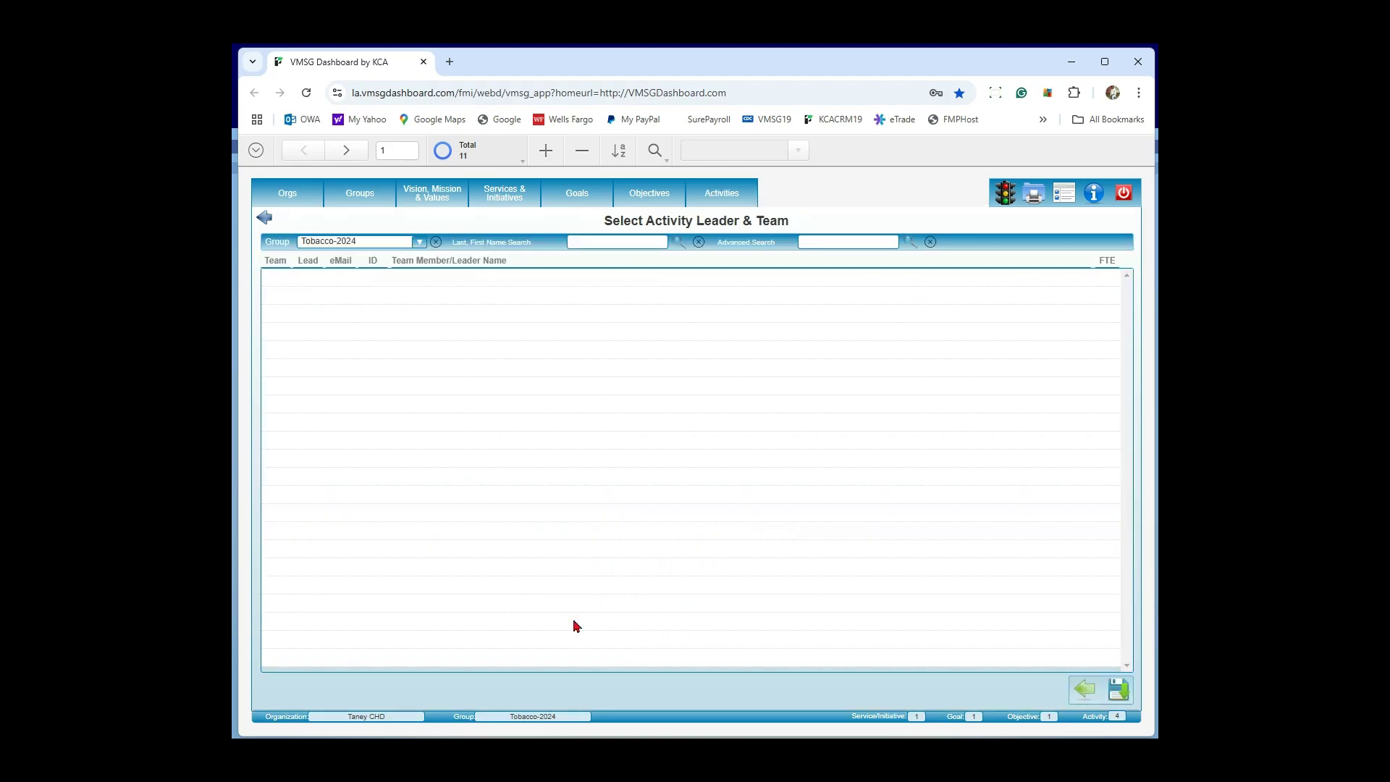
click(436, 242)
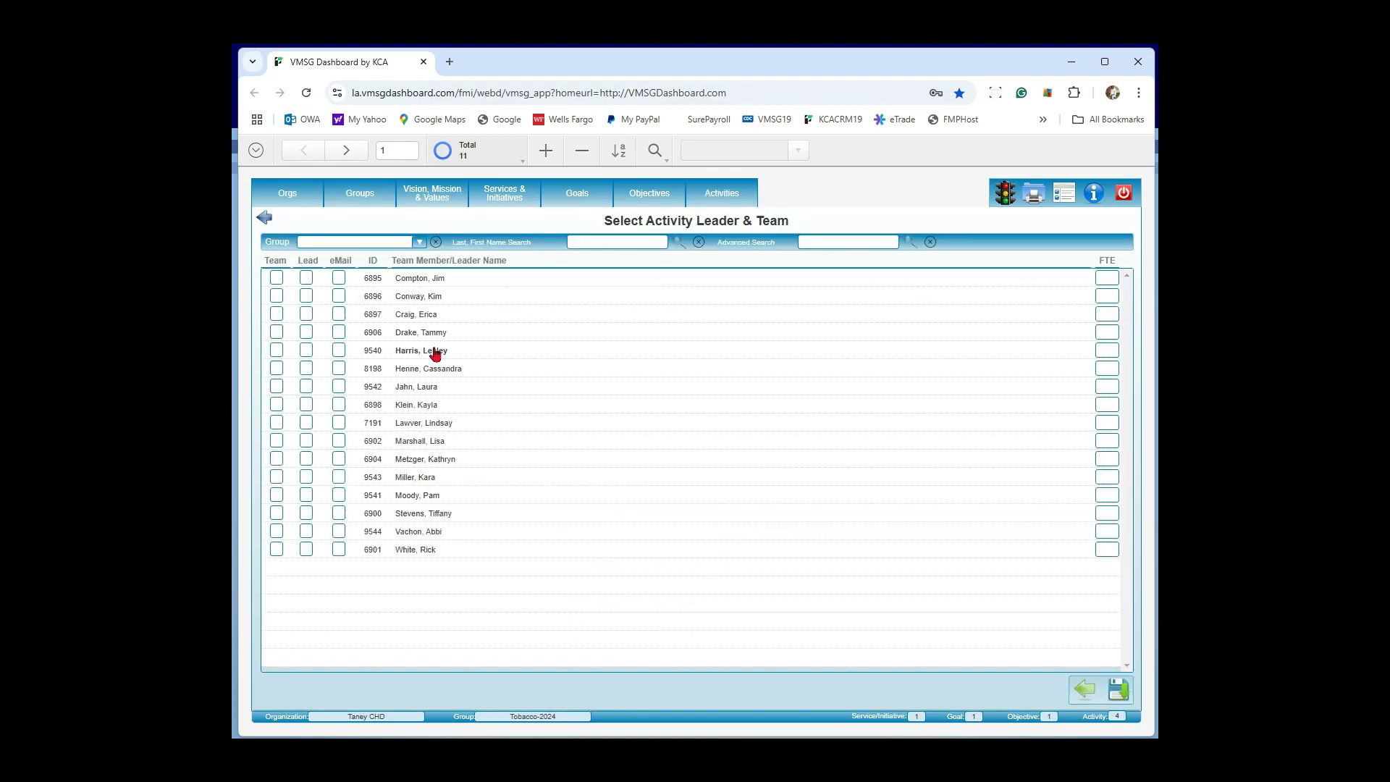
click(306, 387)
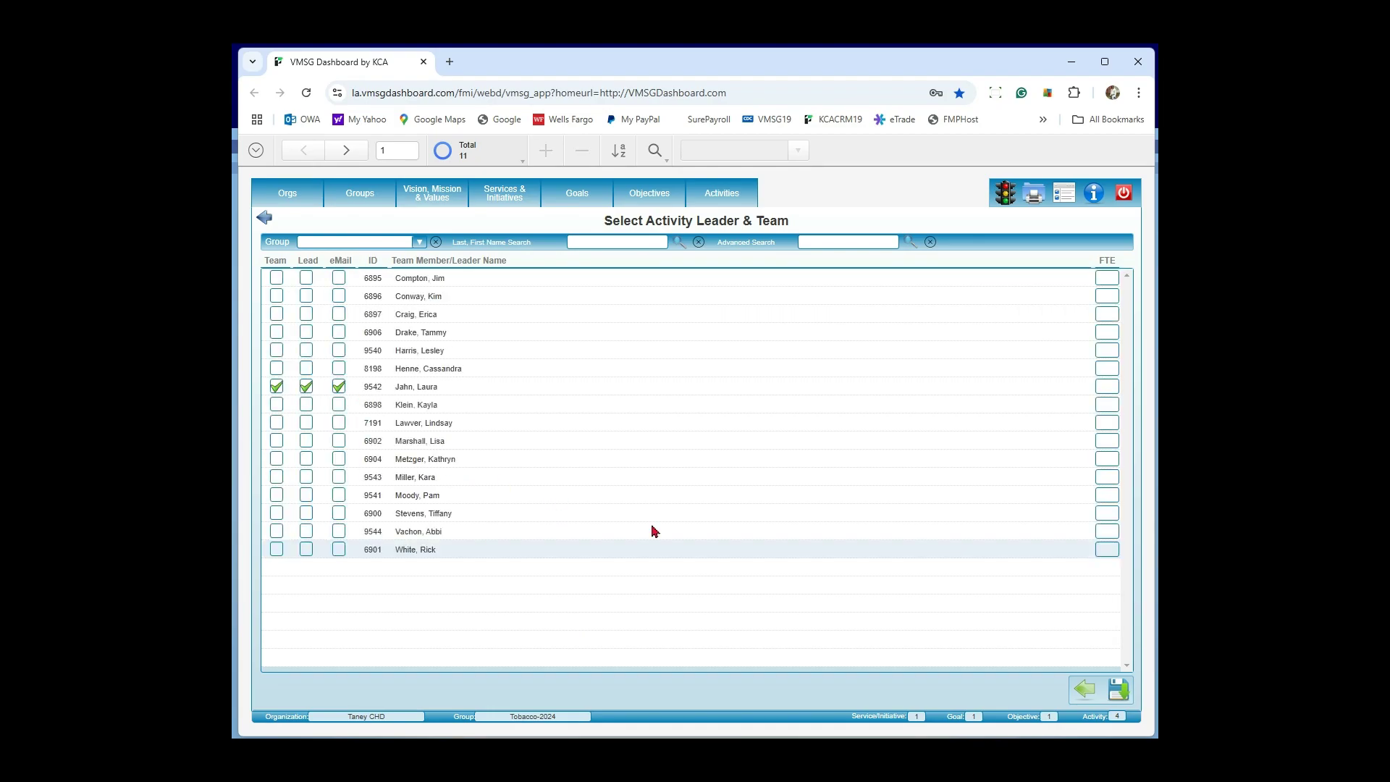
click(1115, 690)
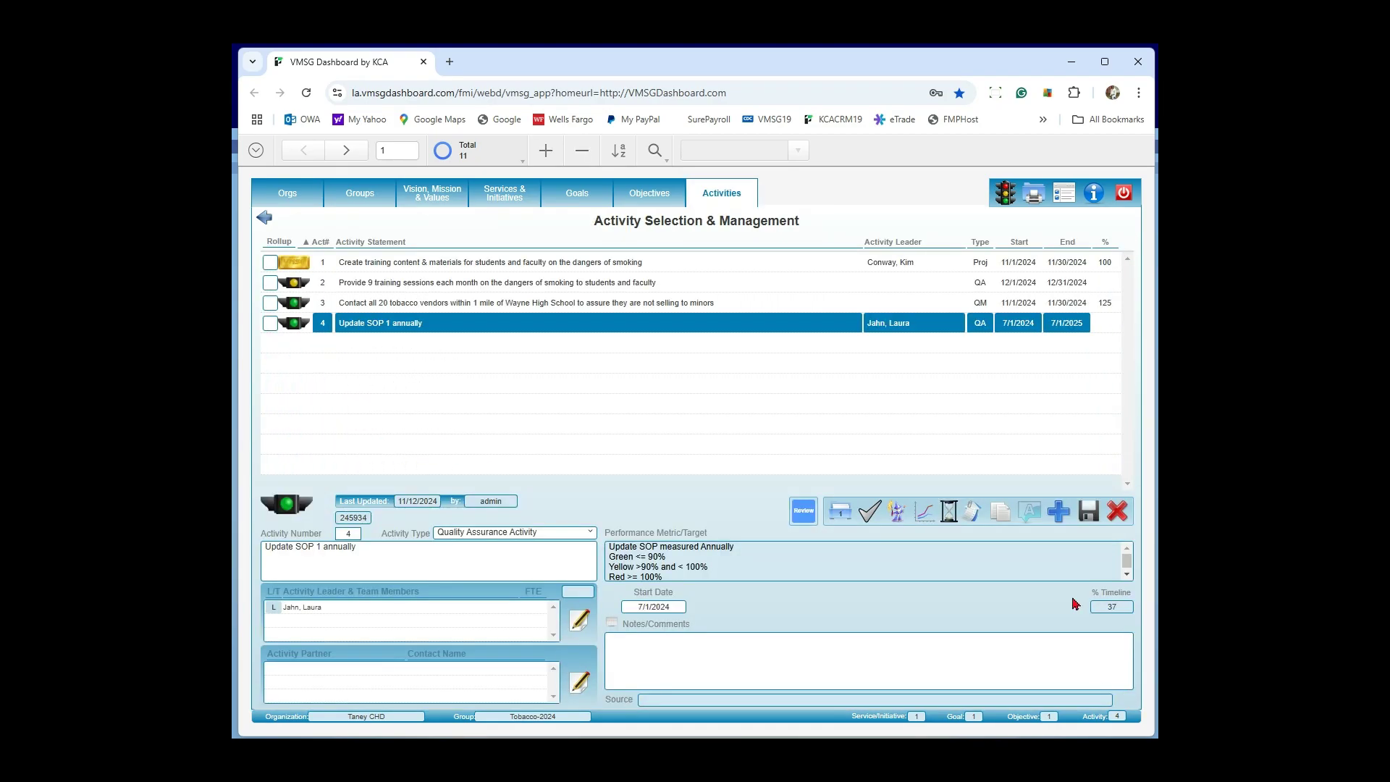
click(1088, 511)
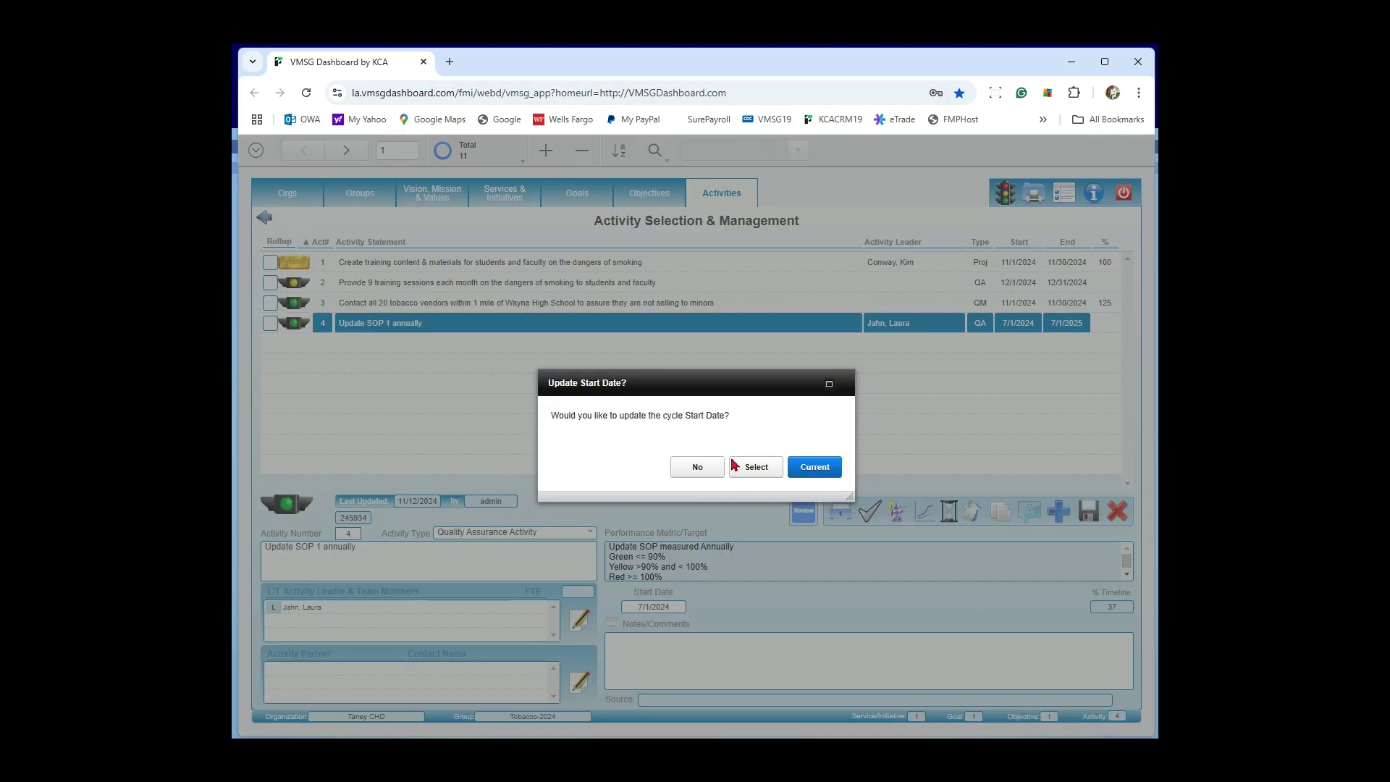
click(693, 469)
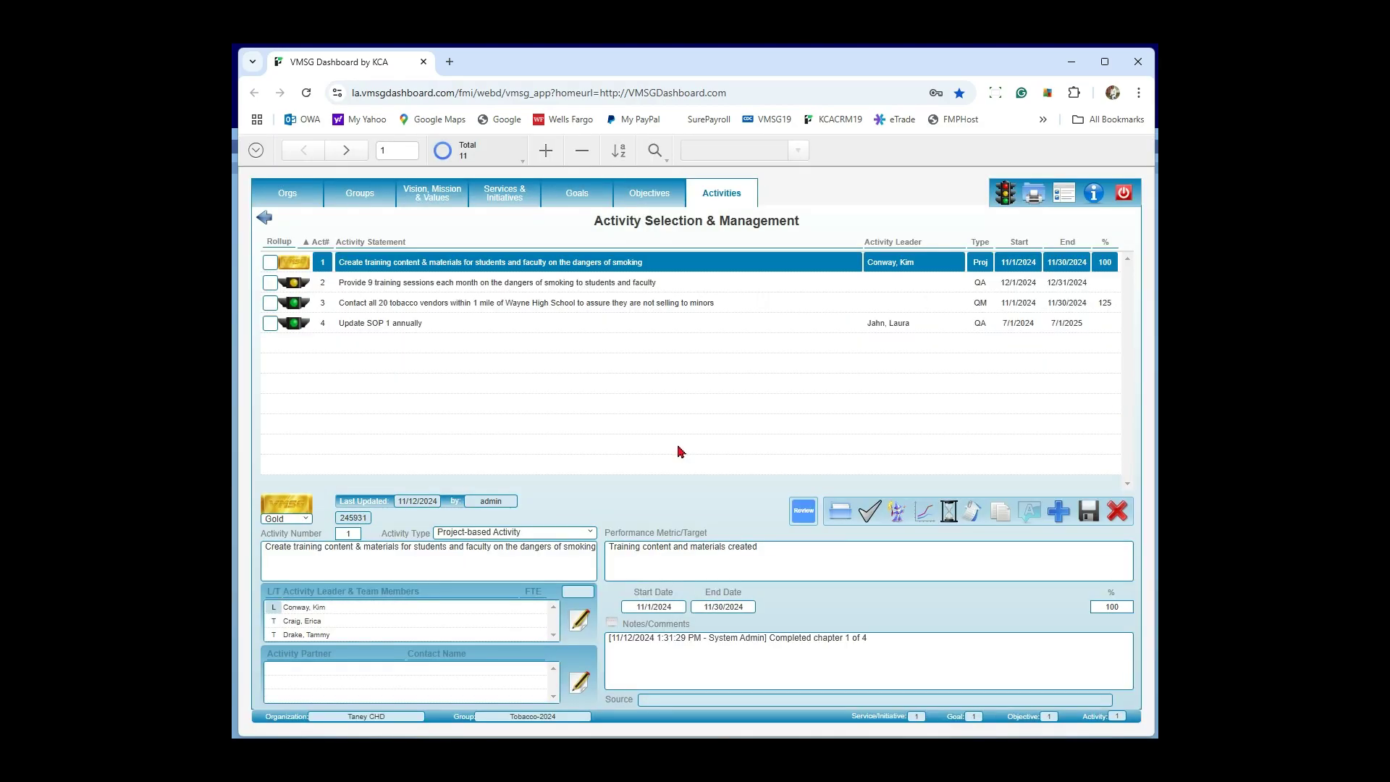
- Switch to the USAPH organization and select its Critical Documents group
click(373, 322)
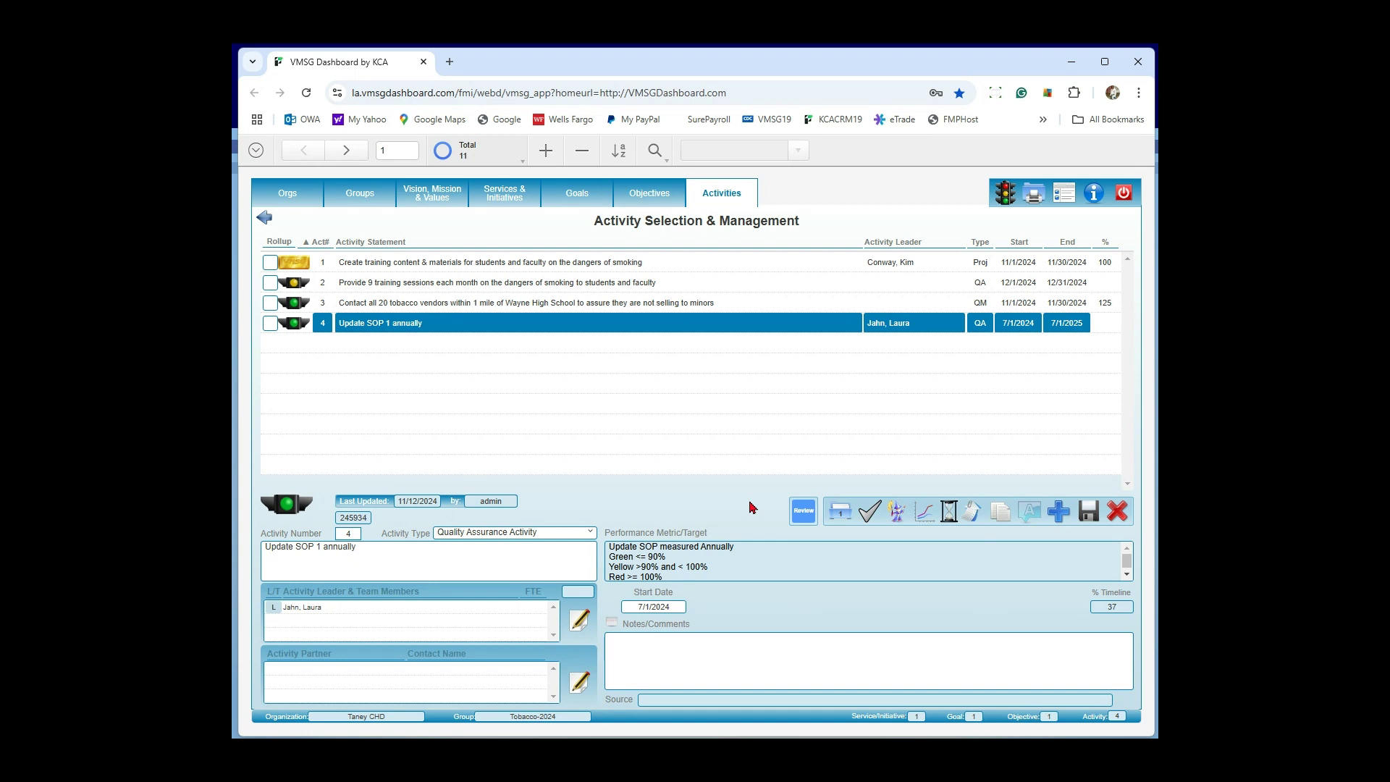
click(286, 194)
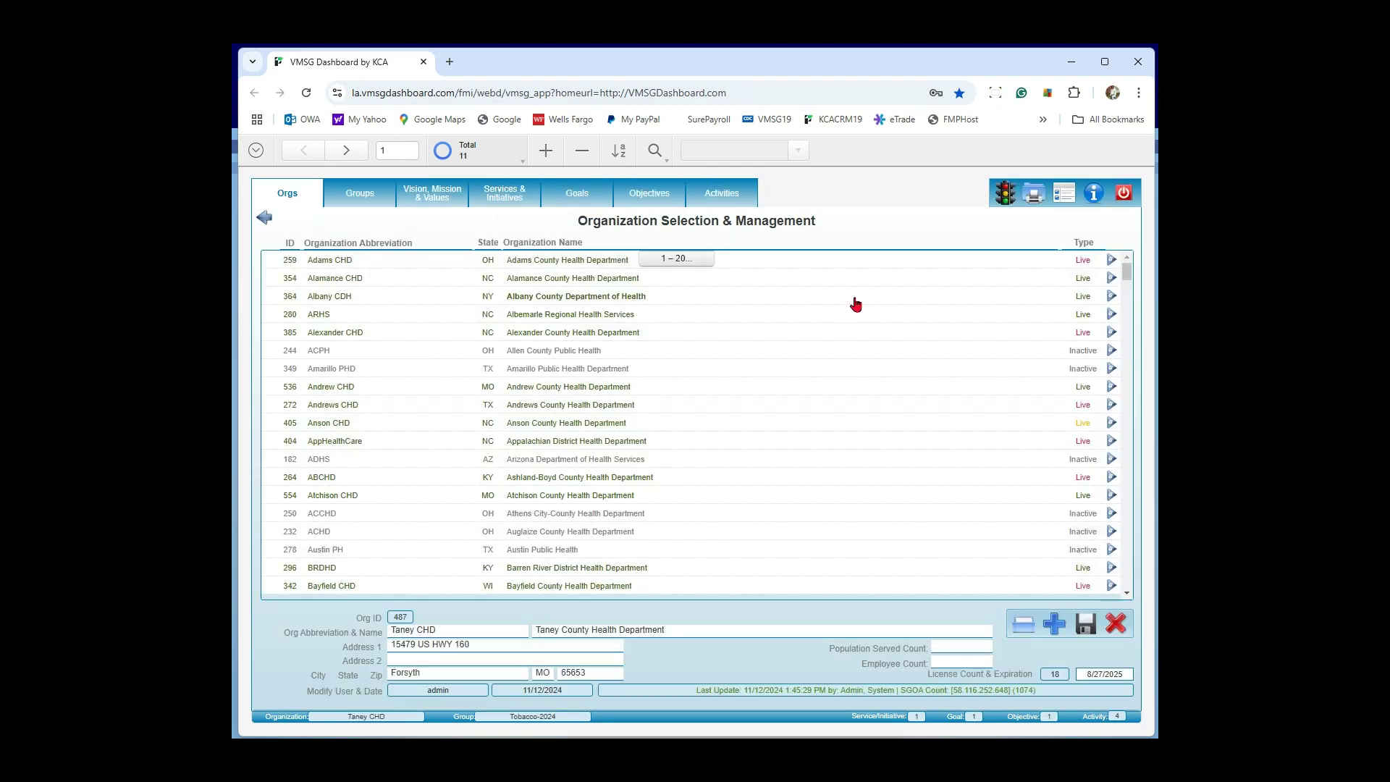
drag(1126, 273, 1126, 568)
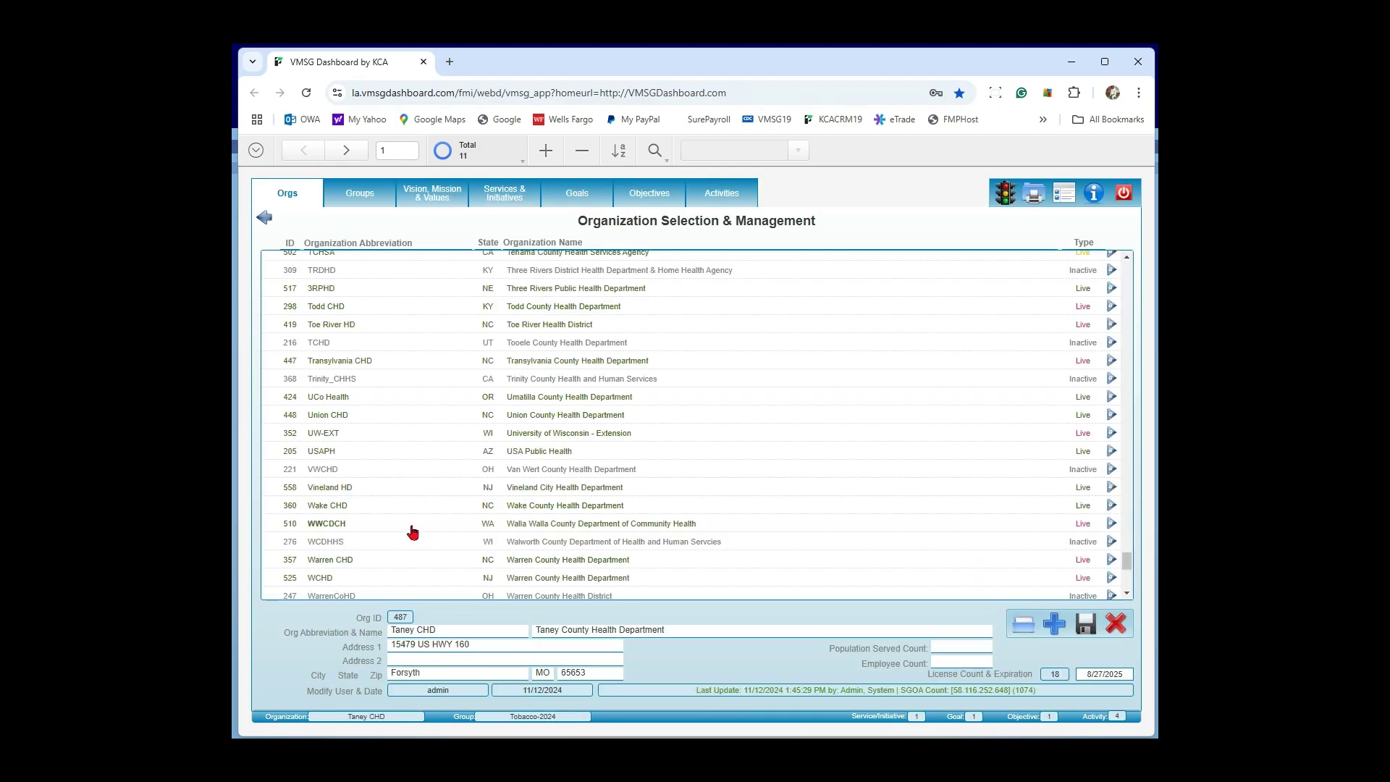
click(332, 453)
click(364, 191)
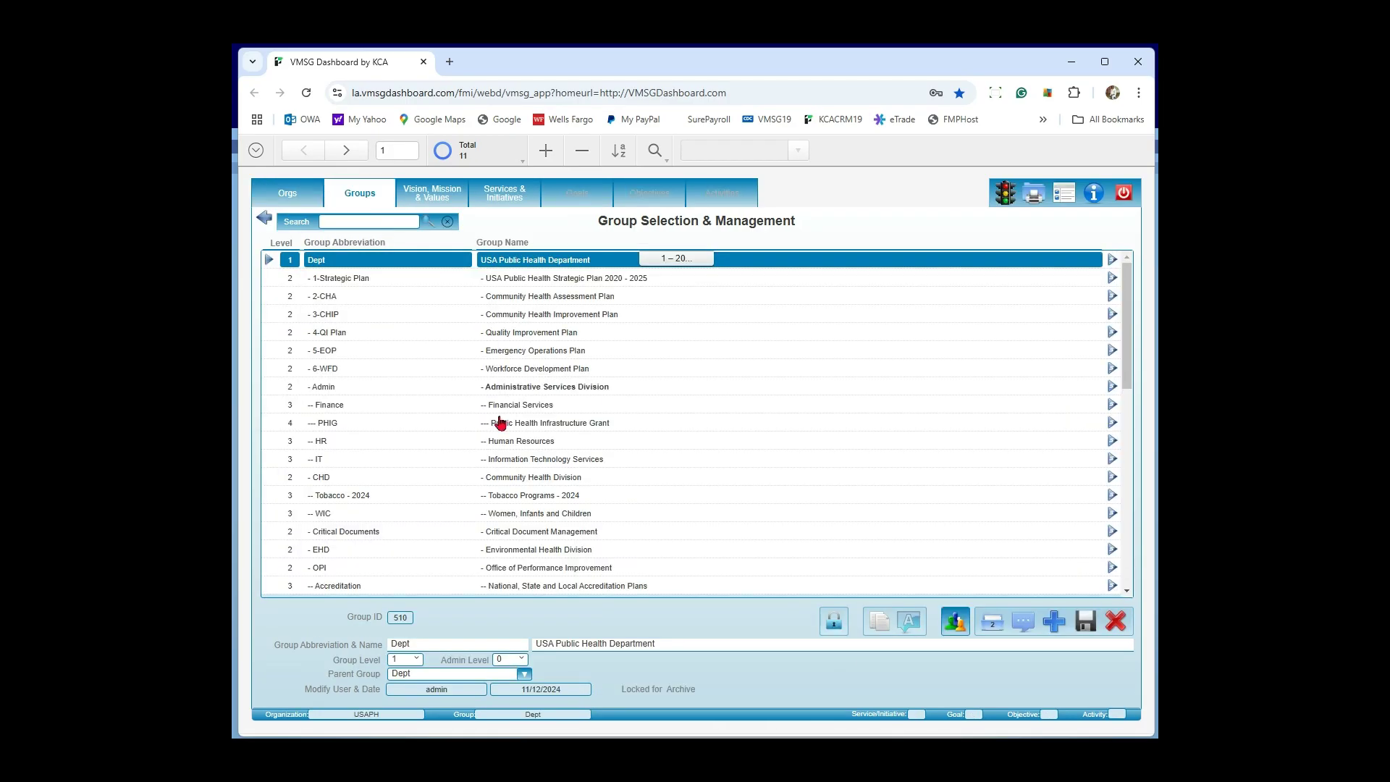
click(338, 536)
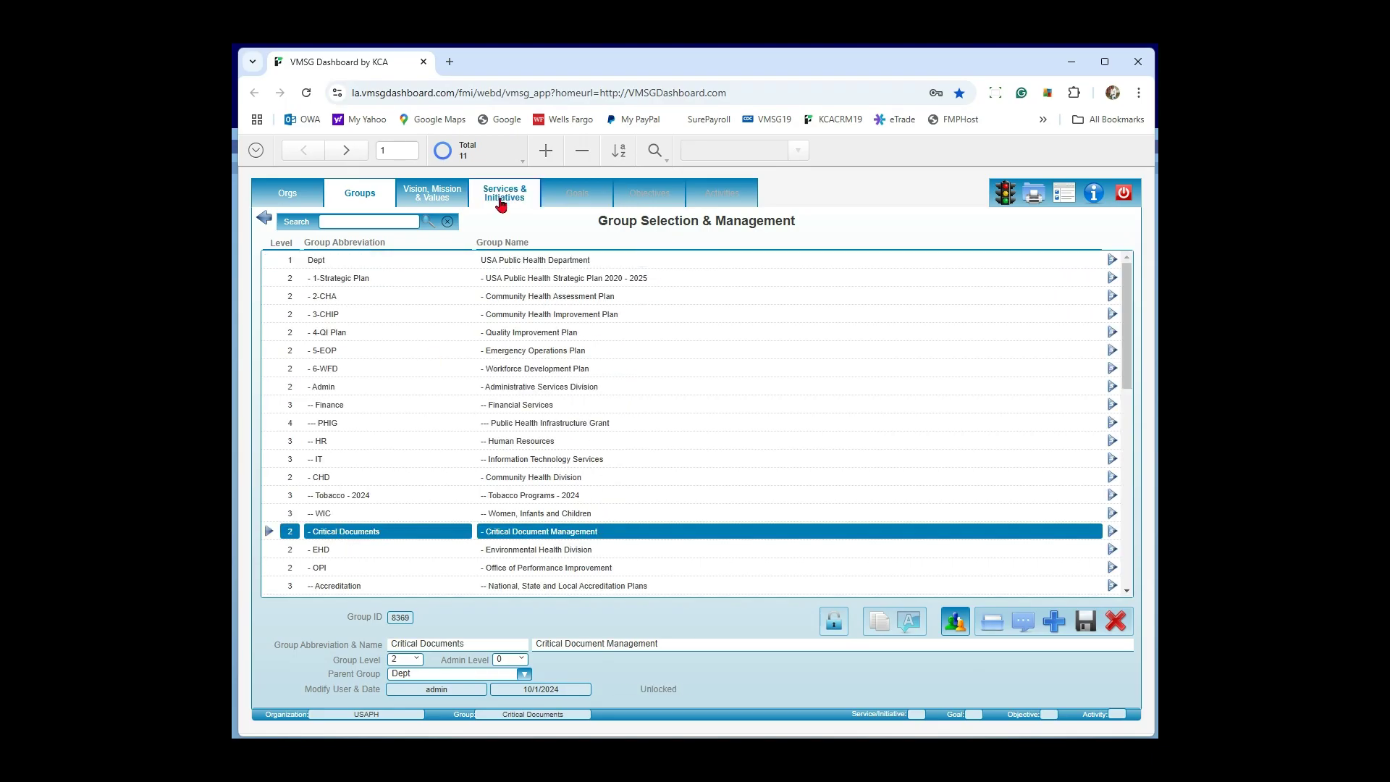
- Examine the Policies service in the Critical Documents group, following its administrative policies goal down to the objective and the 24 x 7 Coverage policy activity
click(504, 208)
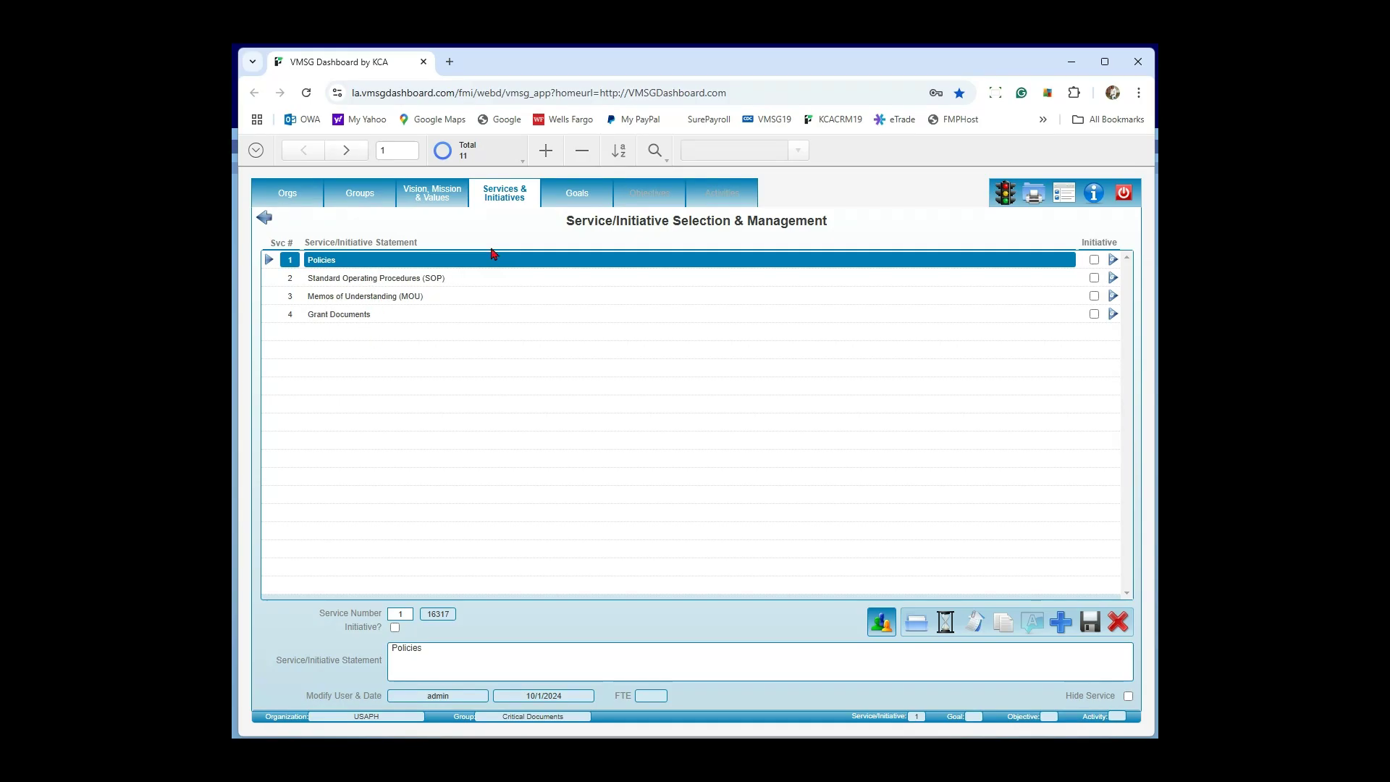
click(577, 194)
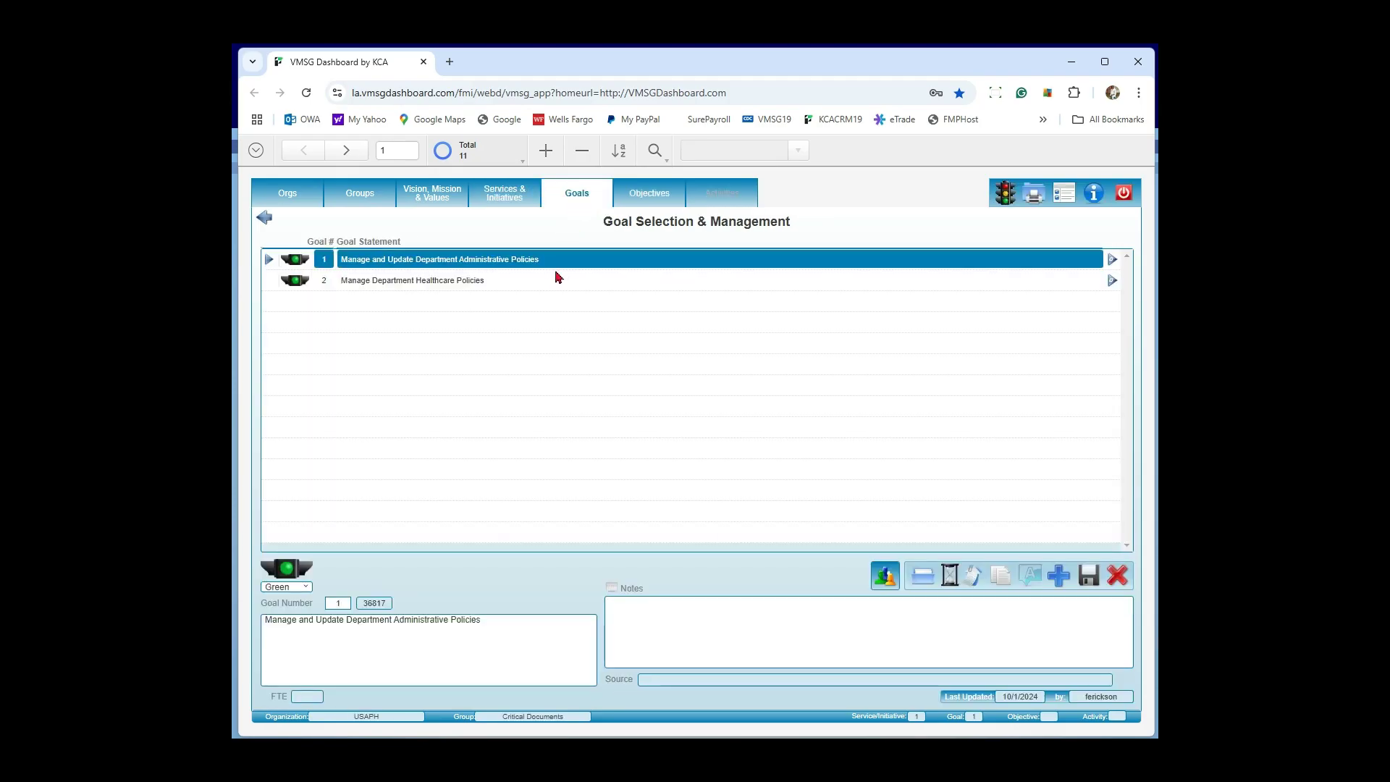
click(465, 284)
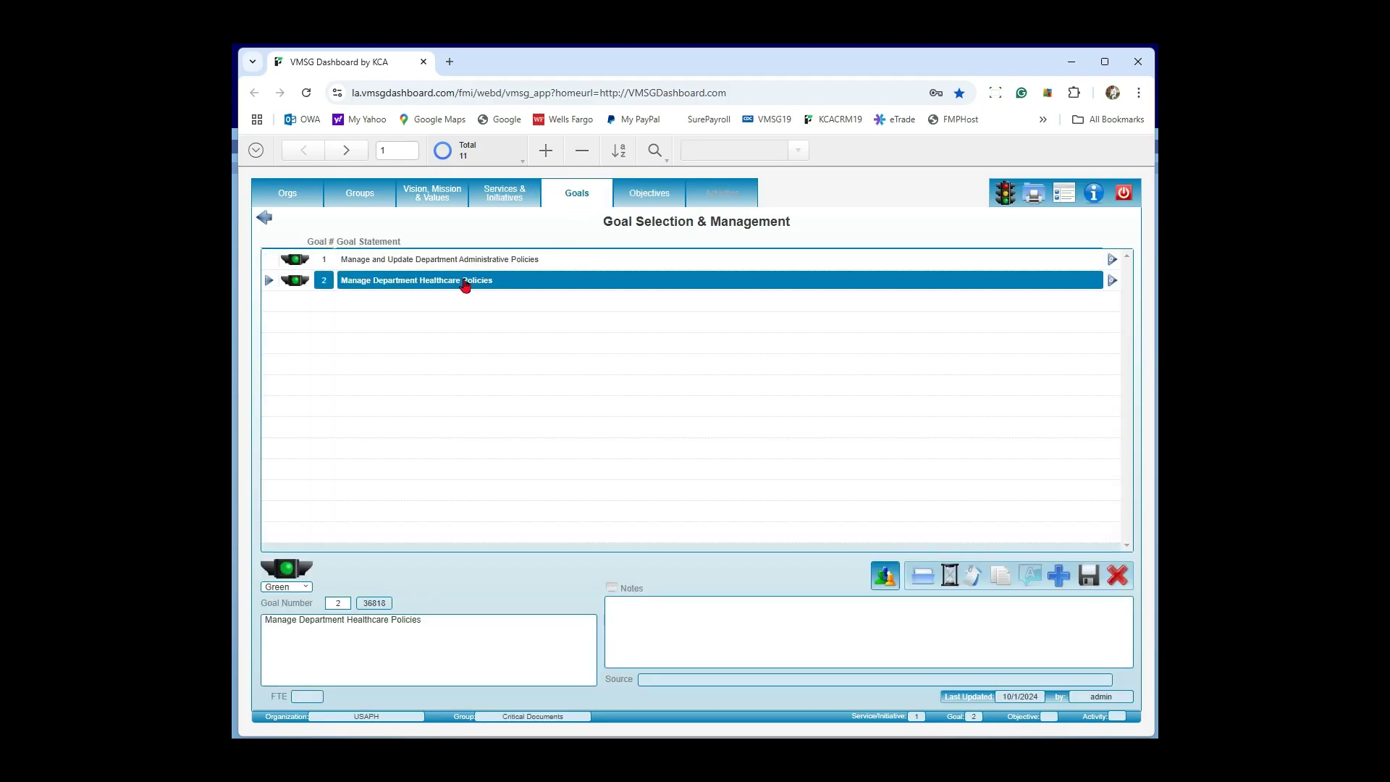
click(517, 260)
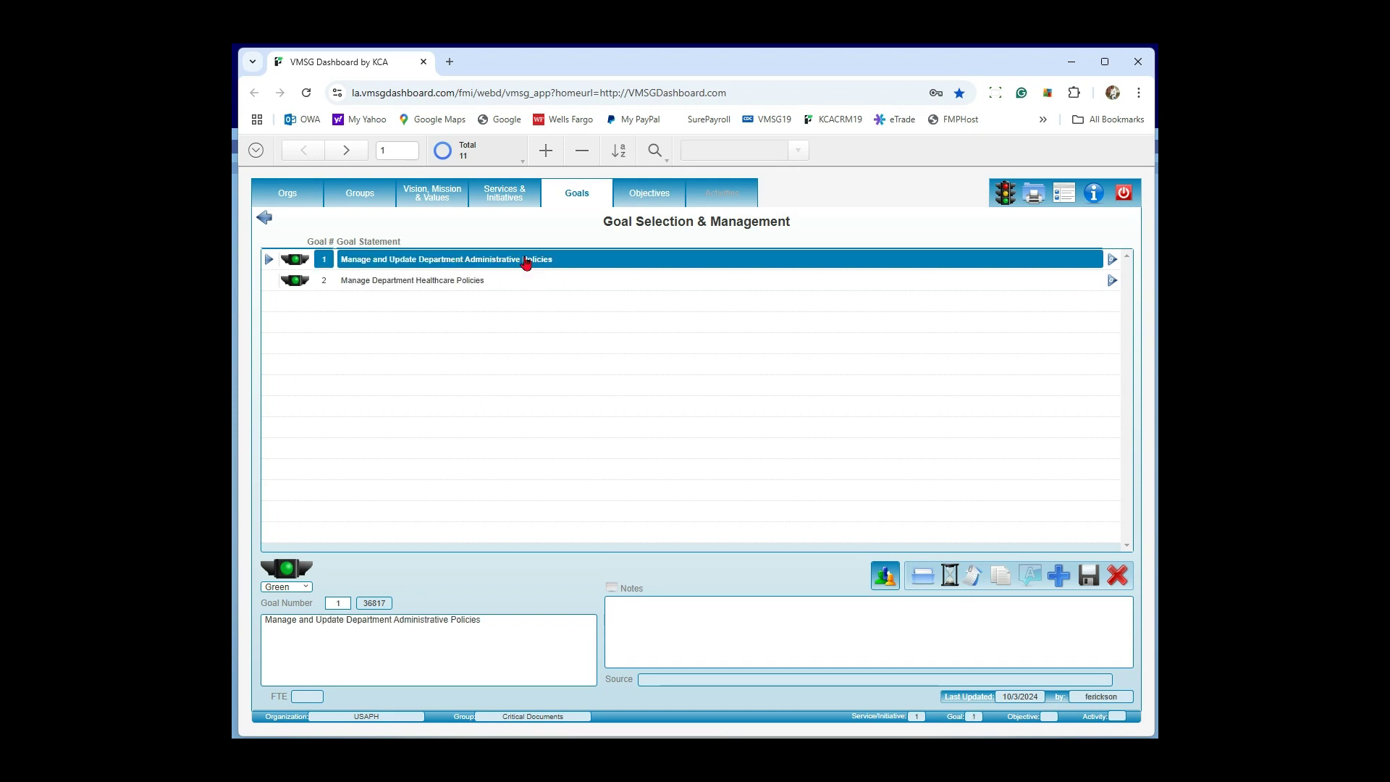
click(657, 202)
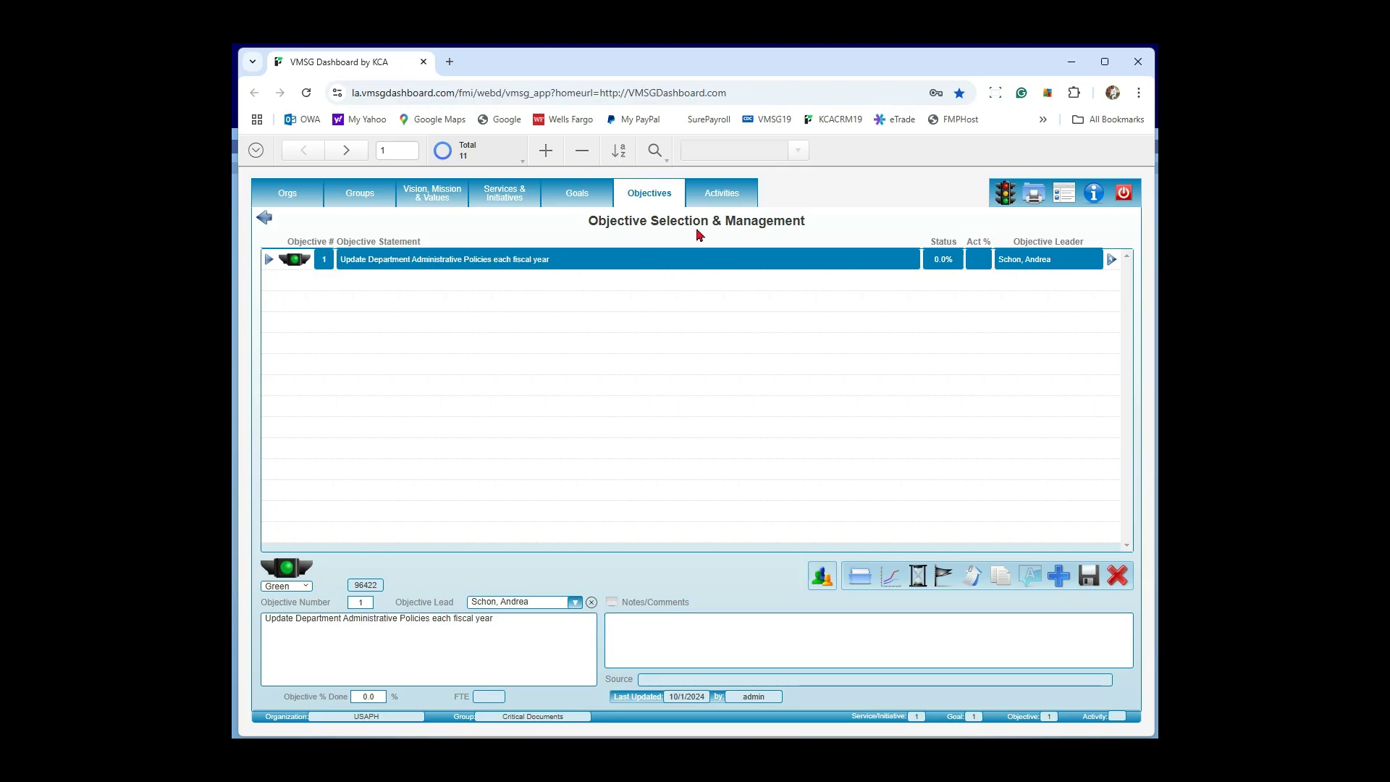
click(721, 195)
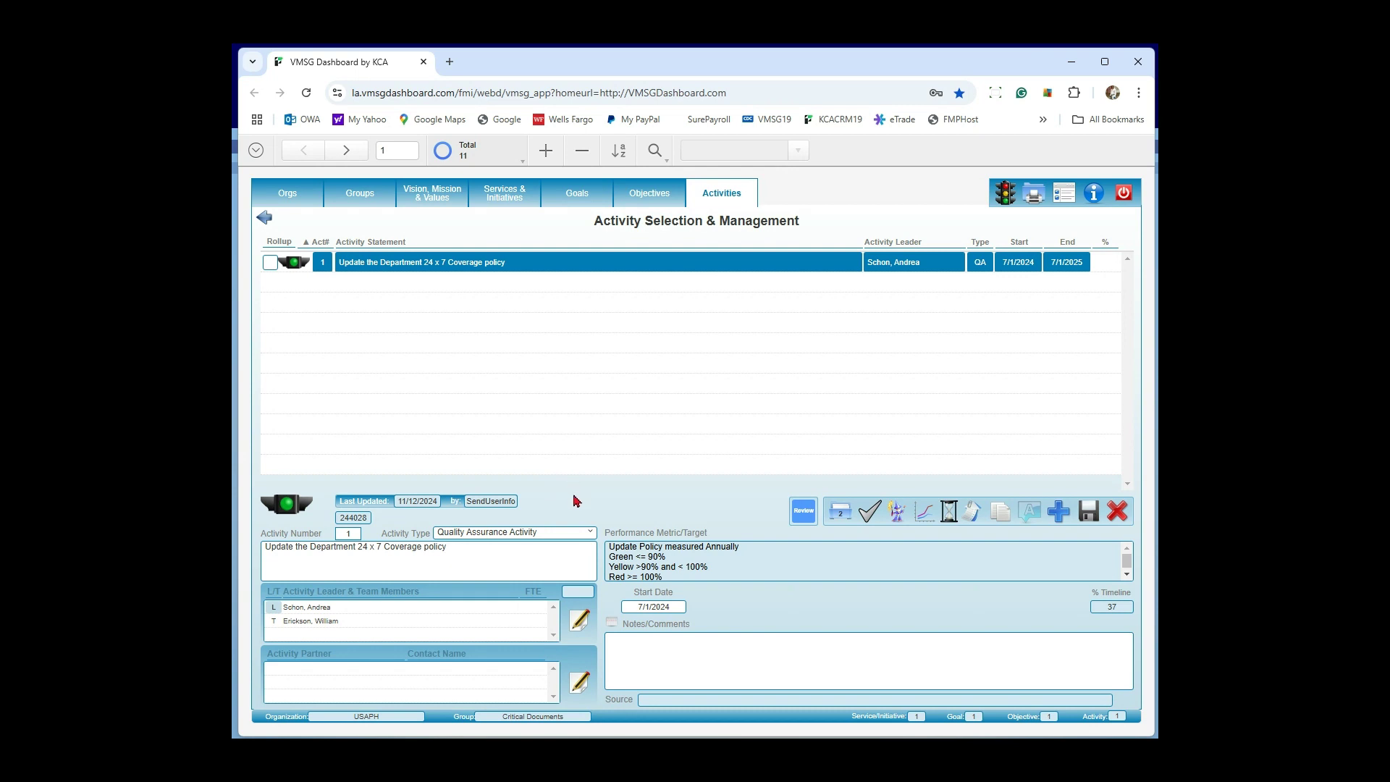
- Return to the group list, reselect the Critical Documents group, and briefly consult the Operational Planning slide
click(359, 207)
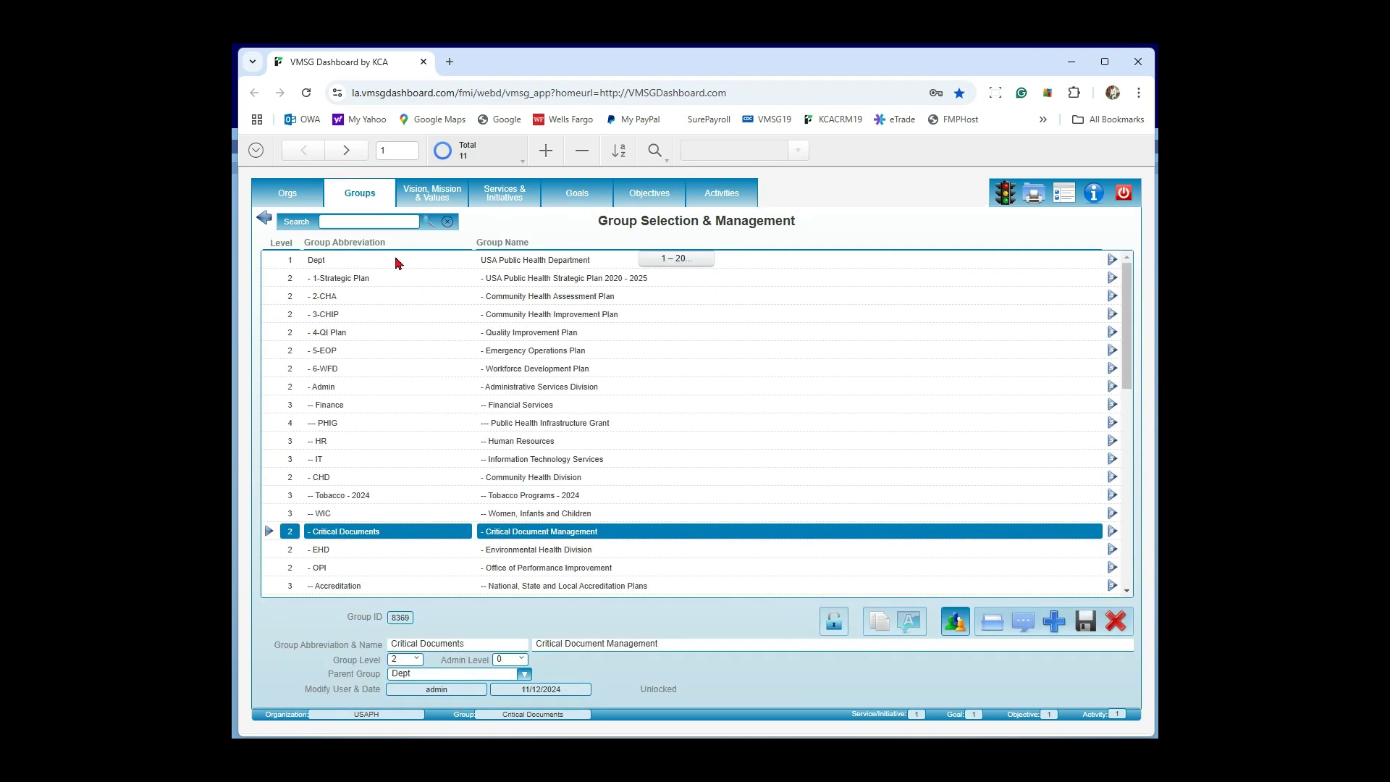
click(353, 533)
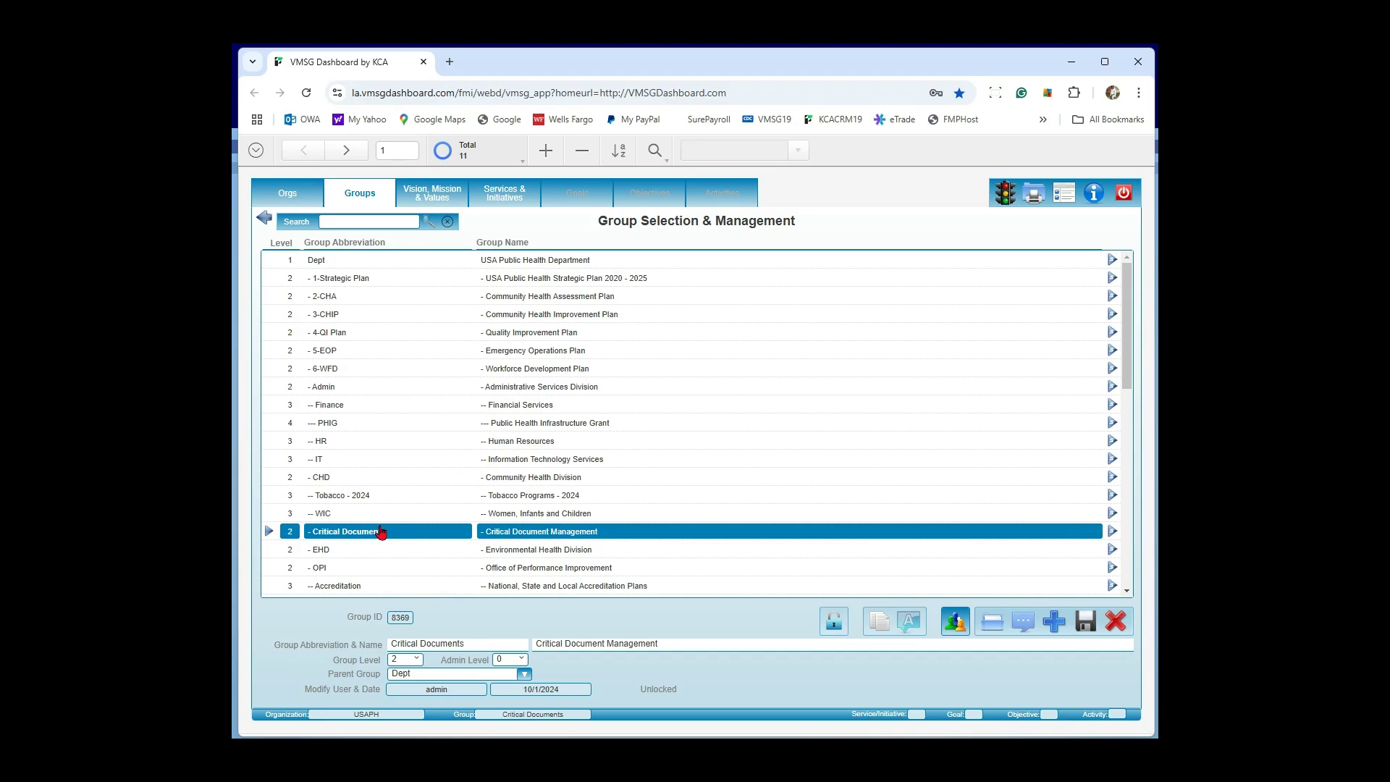
key(alt+Tab)
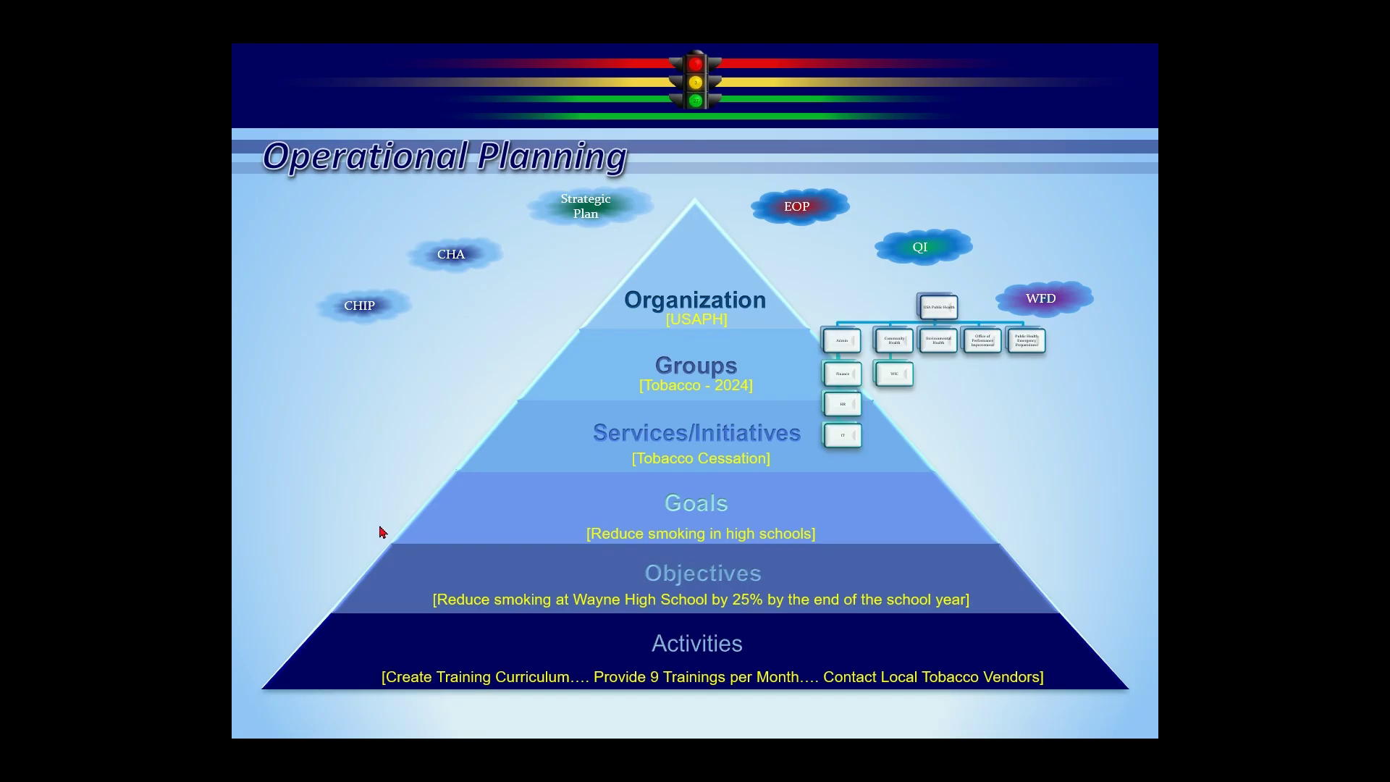
key(alt+Tab)
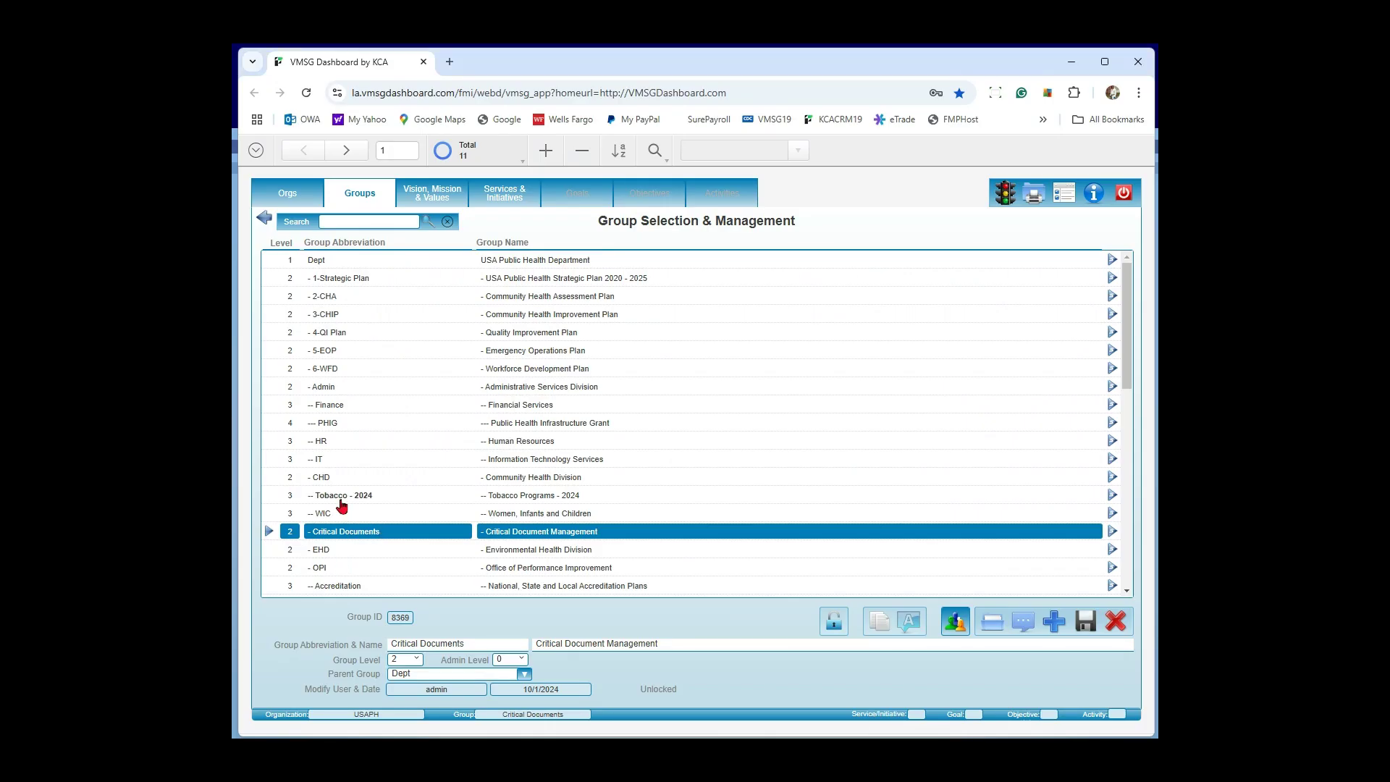
- Switch to the Taney CHD organization, select its Training group, and open that group's services and initiatives
scroll(292, 501, down, 10)
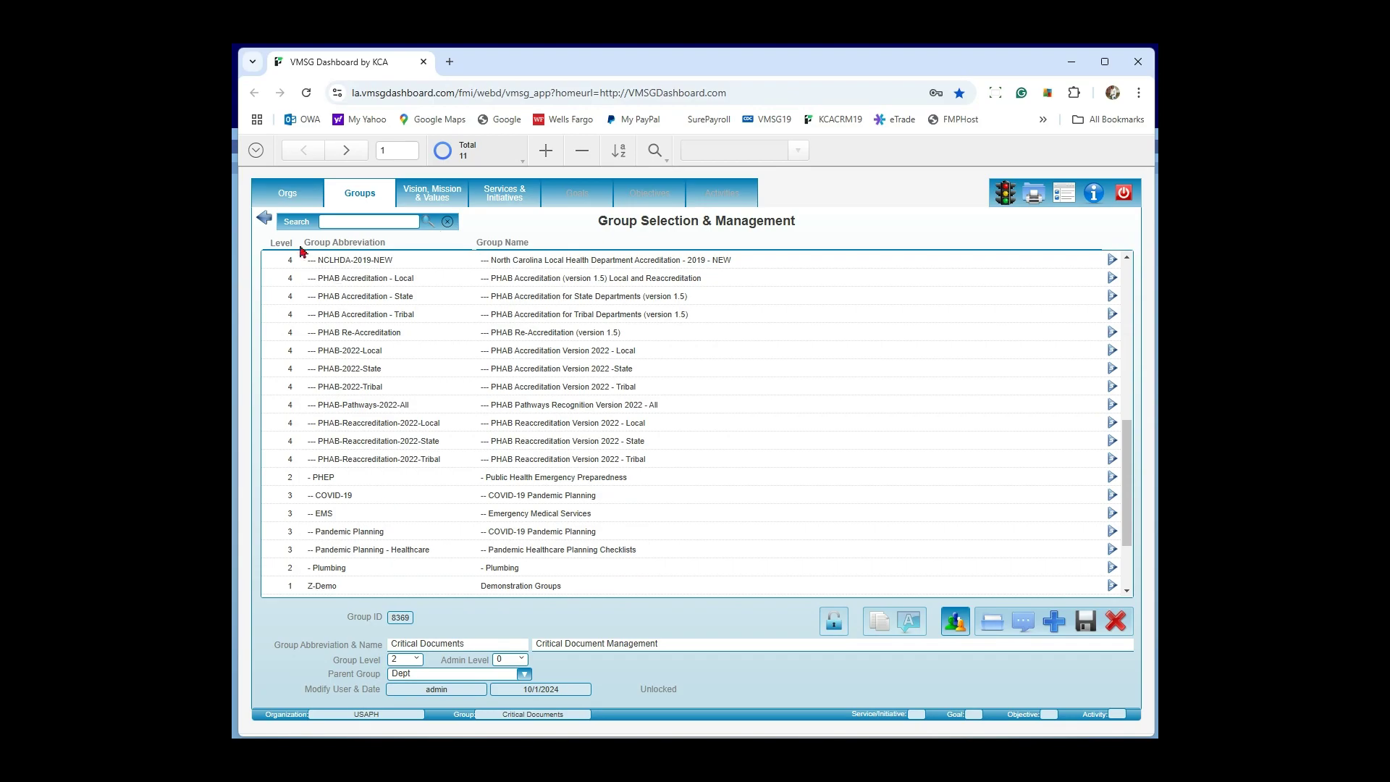
click(303, 197)
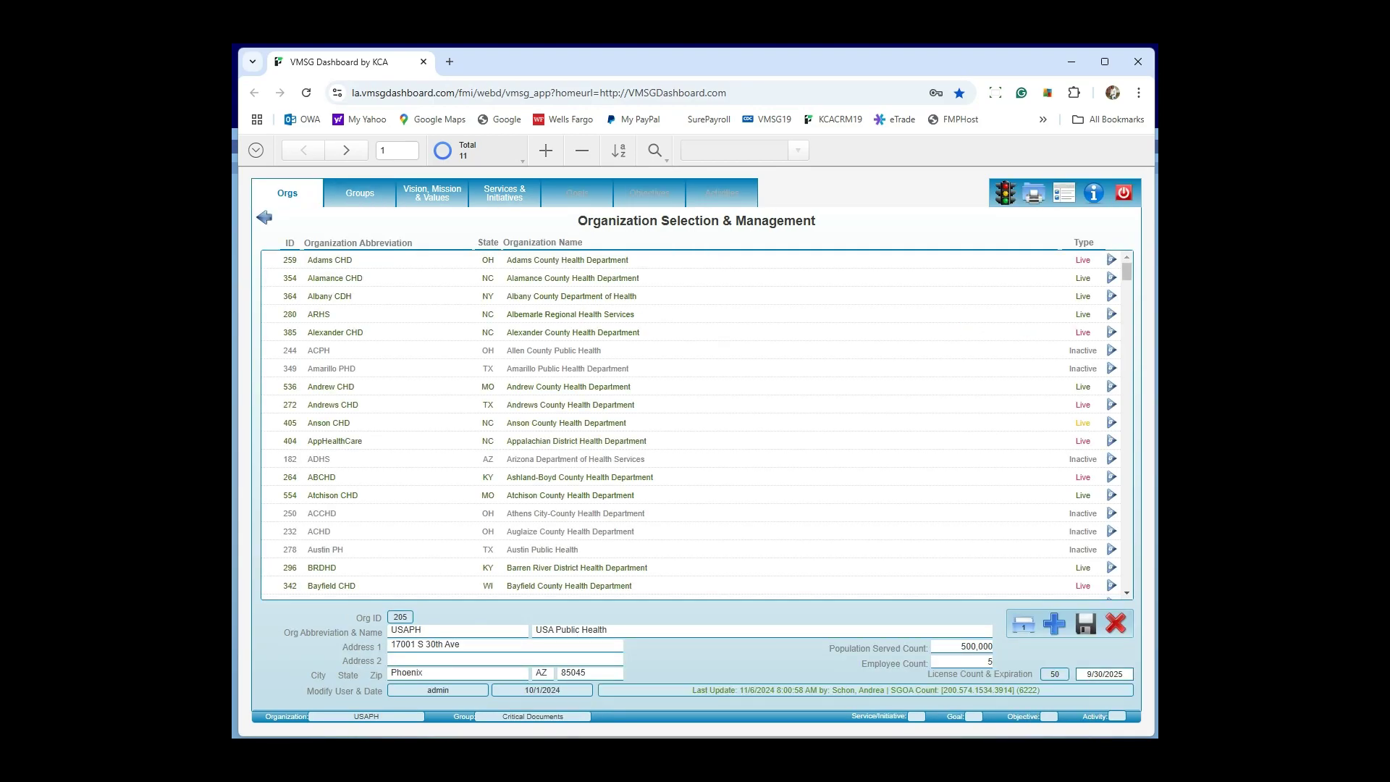
drag(1121, 282, 1142, 555)
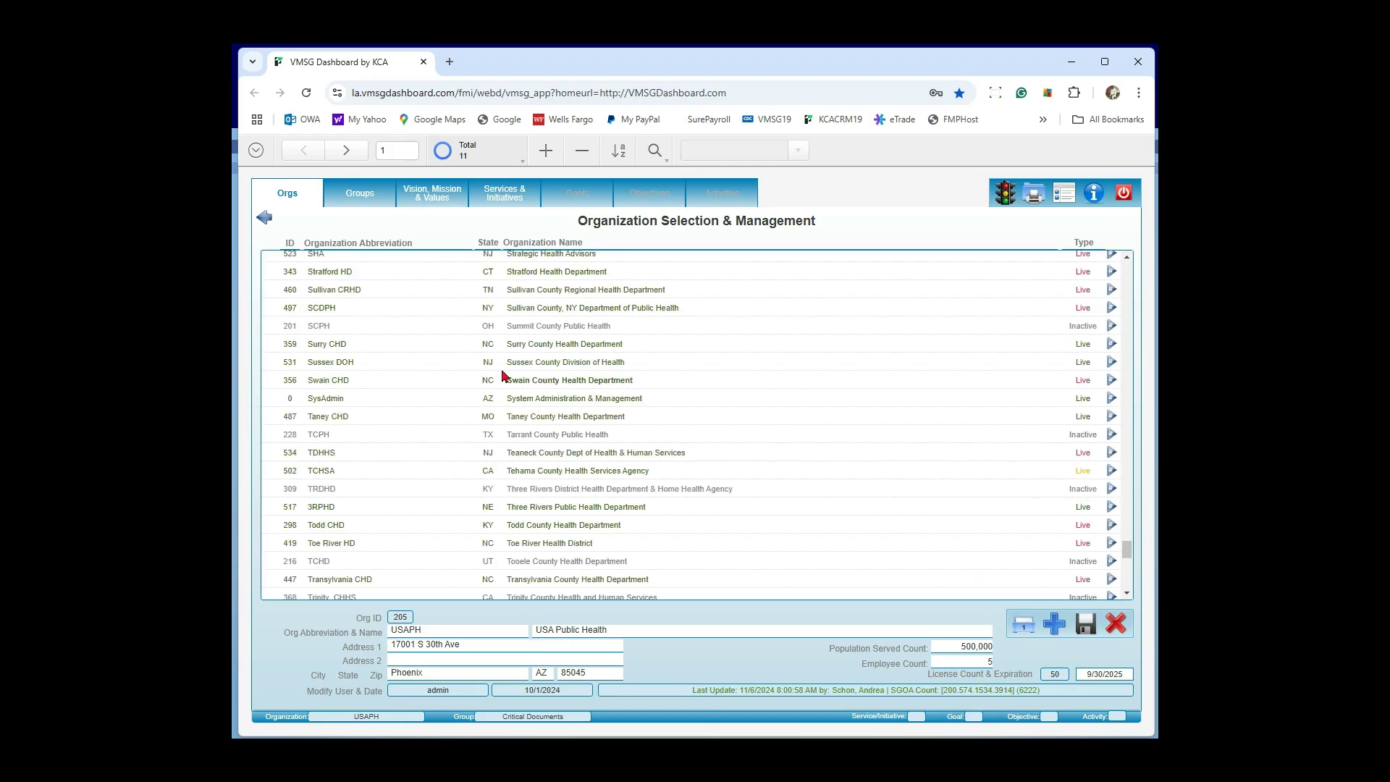
click(346, 422)
click(361, 196)
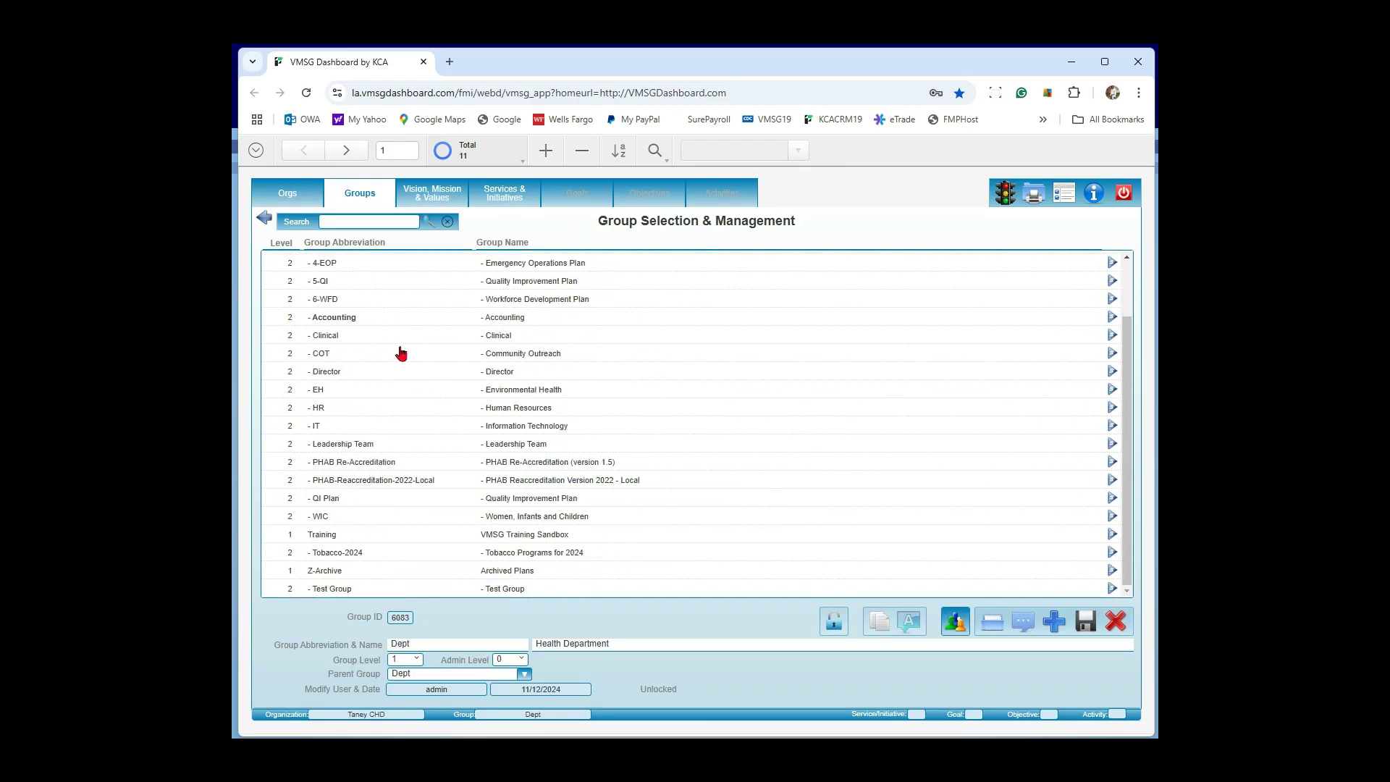
click(331, 536)
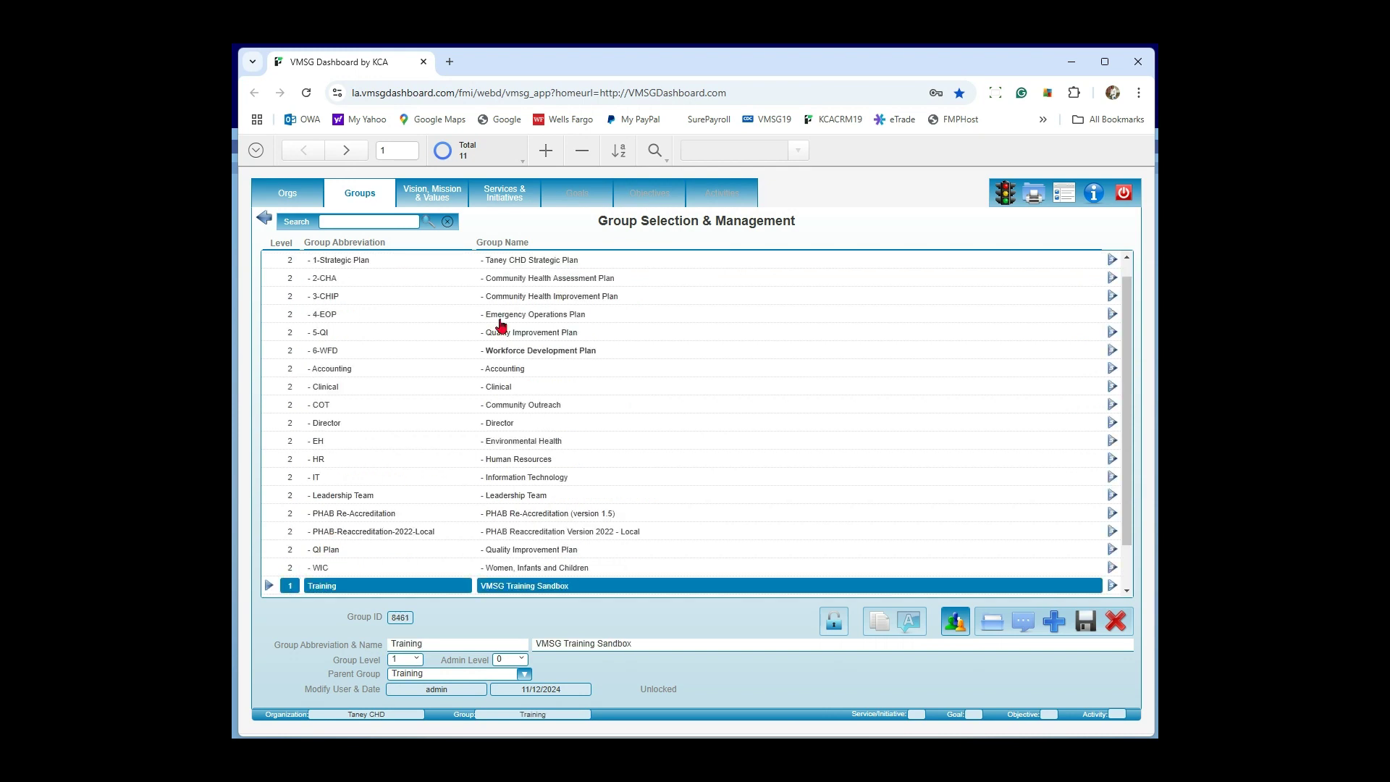
click(513, 199)
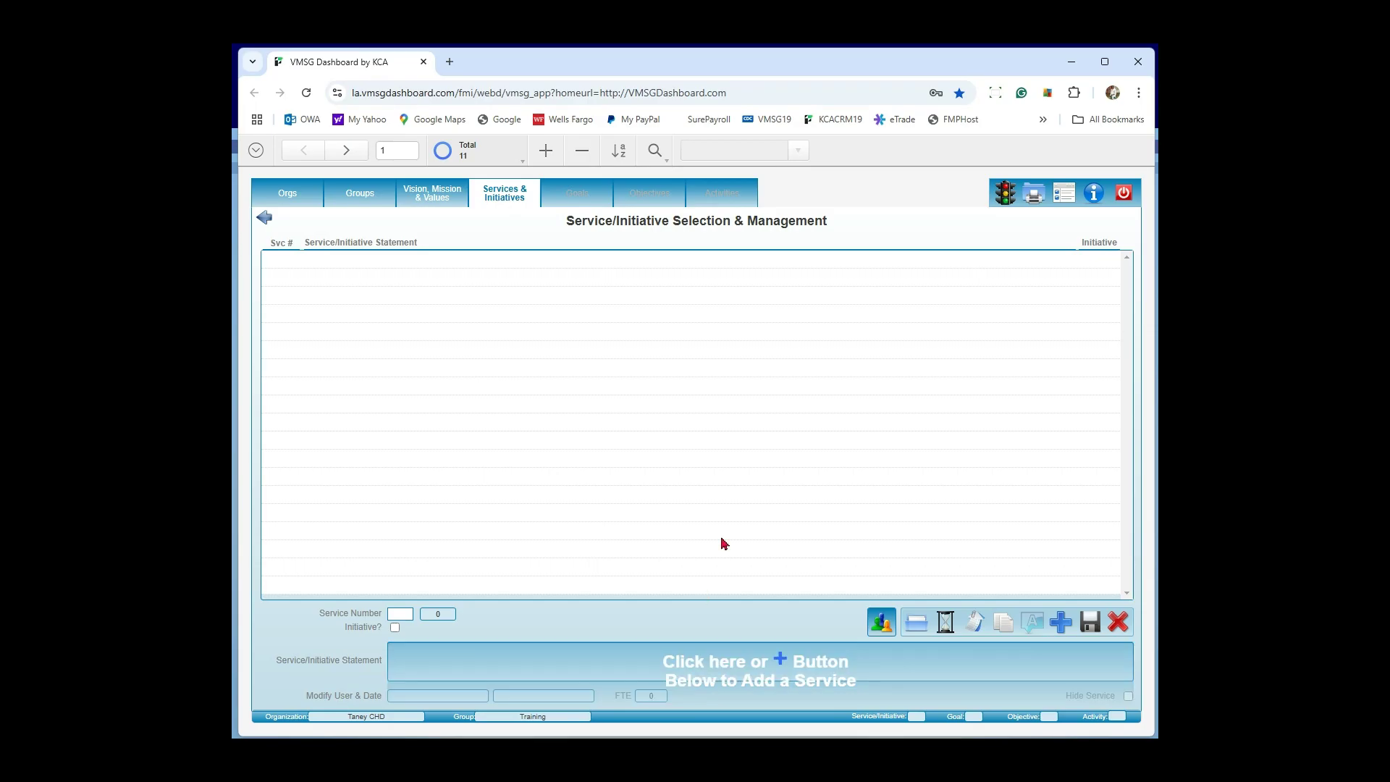